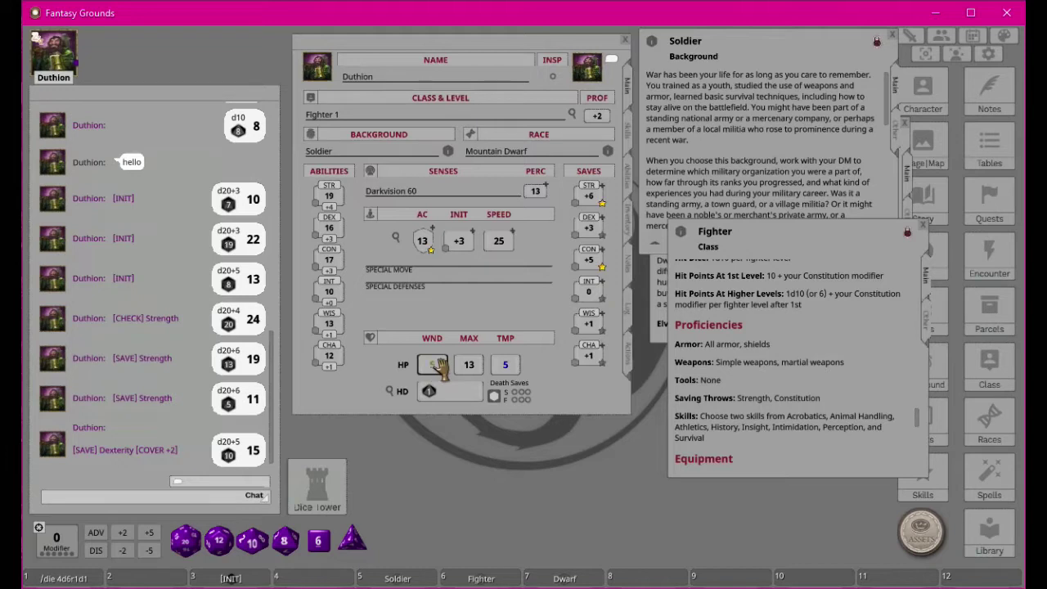
- Set Duthion's wounds to 5 on the character sheet and roll a hit die to recover hit points
drag(438, 366, 433, 366)
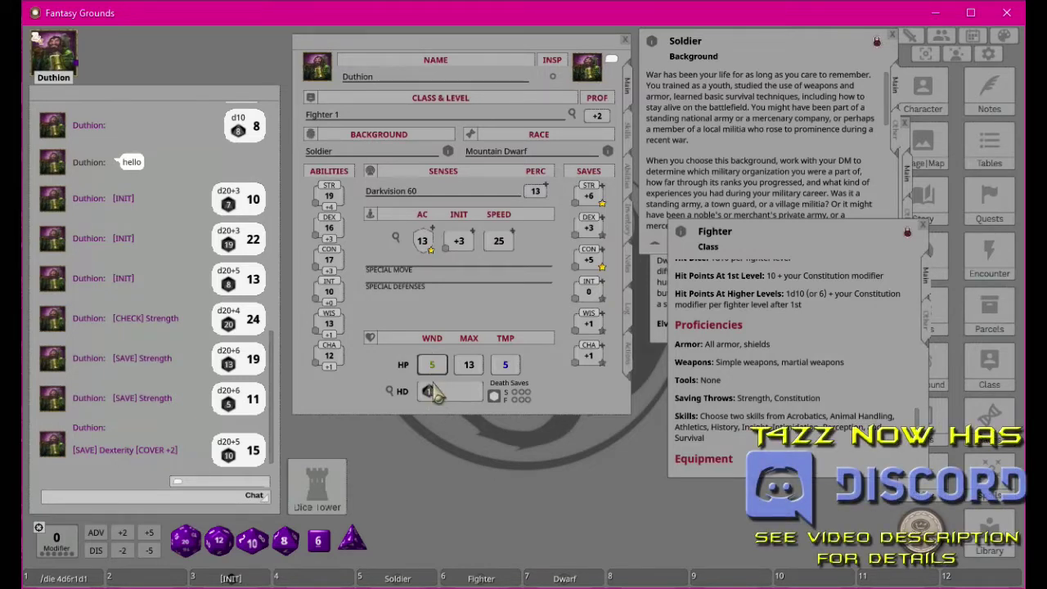
double_click(429, 392)
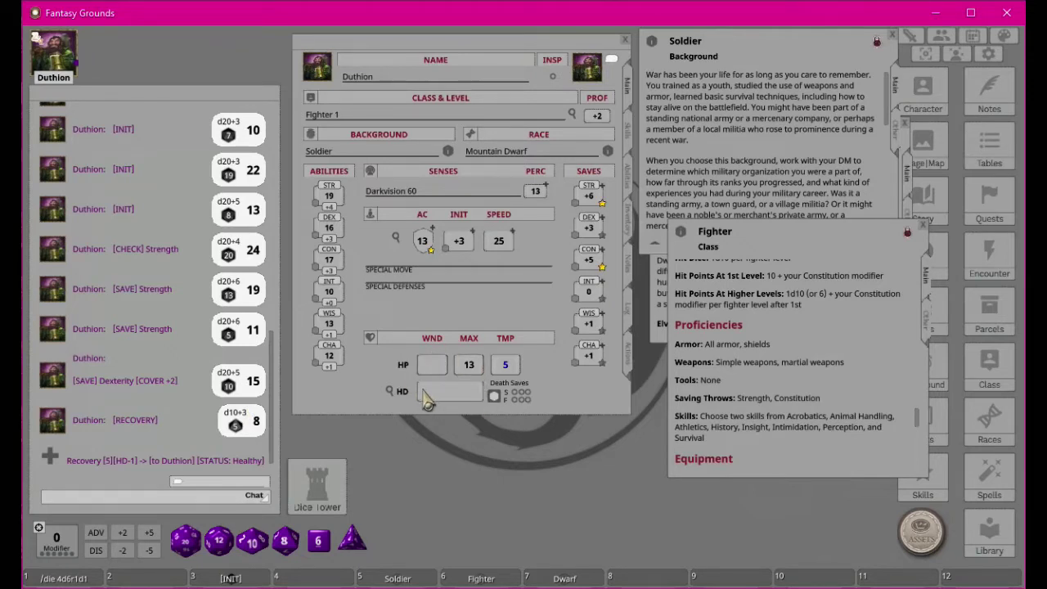
right_click(343, 396)
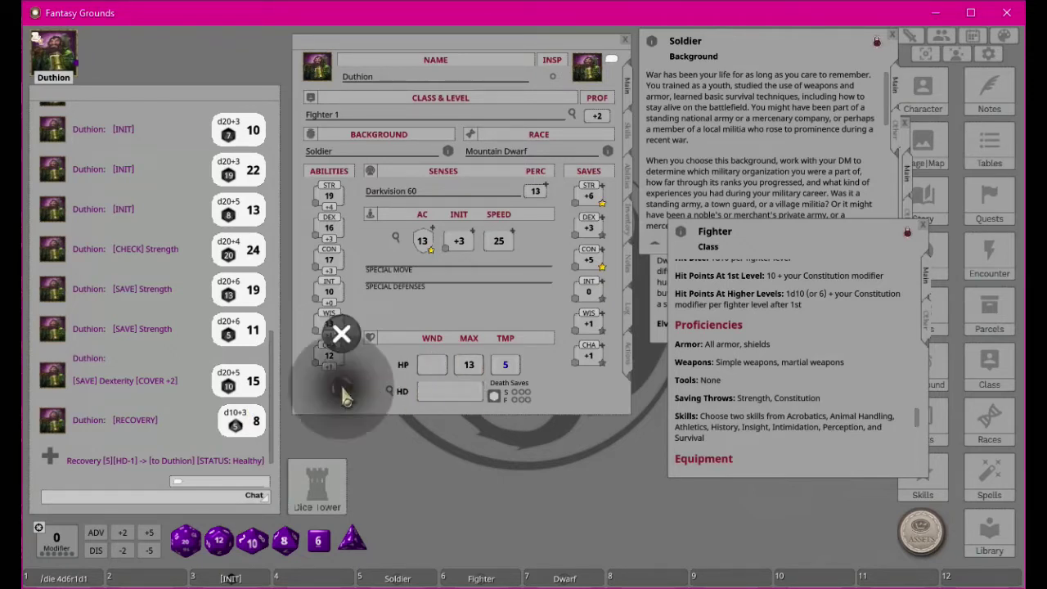
click(438, 415)
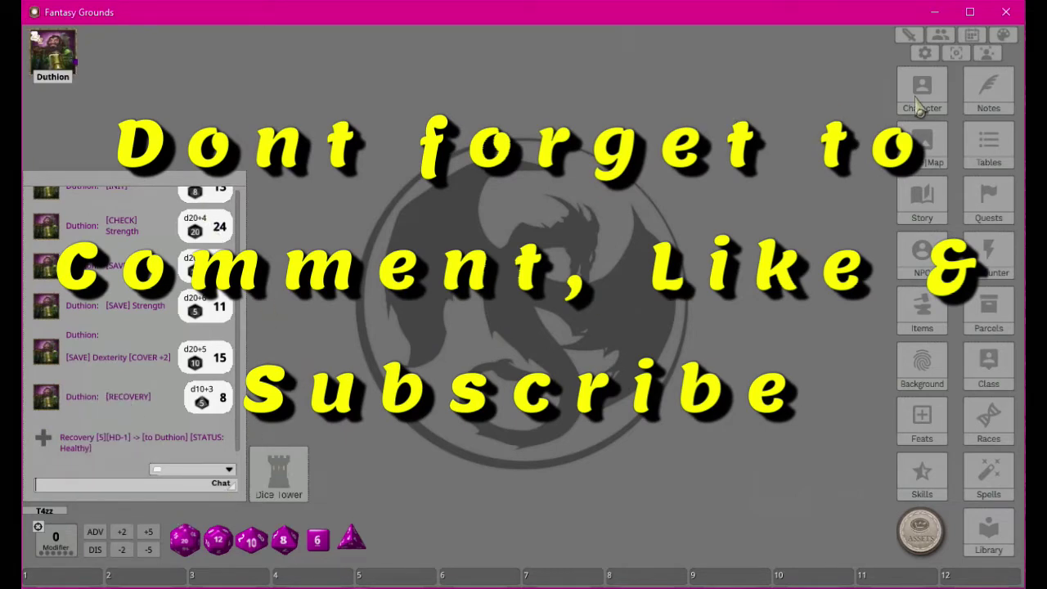
- Open the Combat Tracker in the GM session and reposition it near the centre of the desktop
right_click(52, 52)
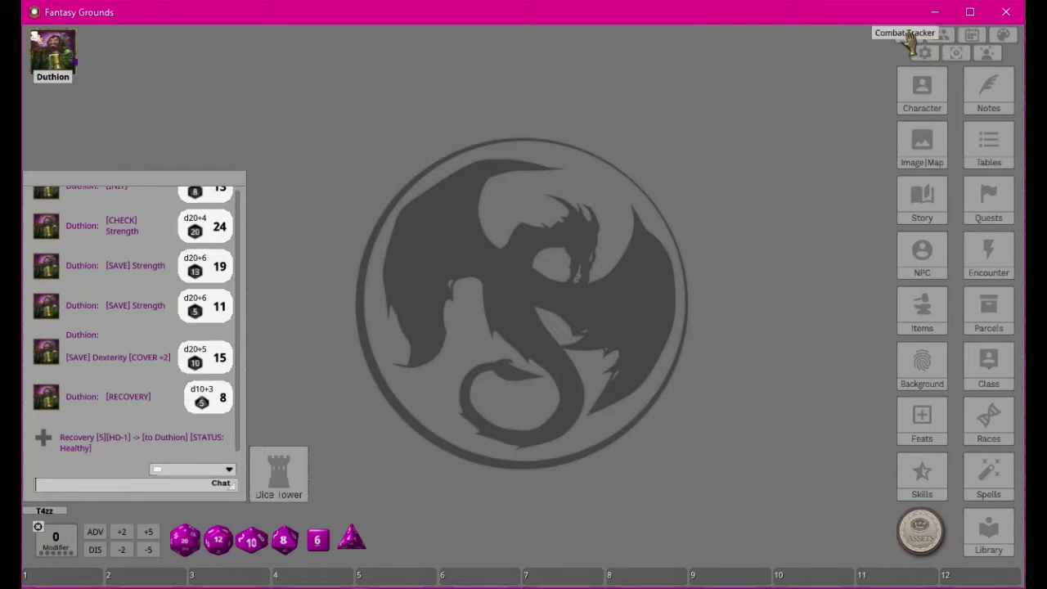
click(908, 34)
drag(268, 92, 540, 68)
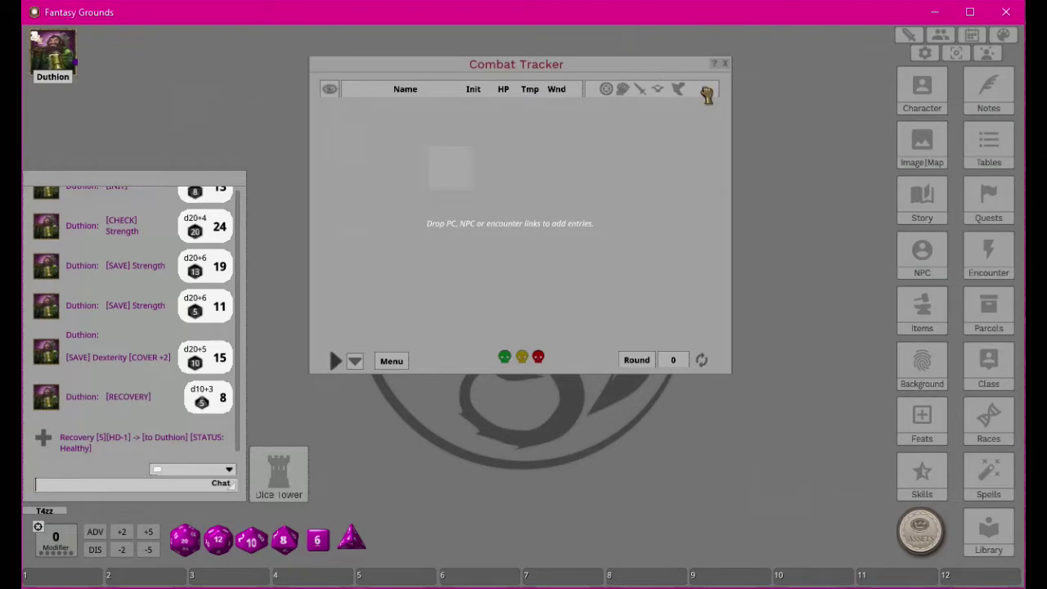
click(707, 91)
- Add Duthion to the Party Sheet's main page, close the sheet, and list the character in the Combat Tracker
click(940, 36)
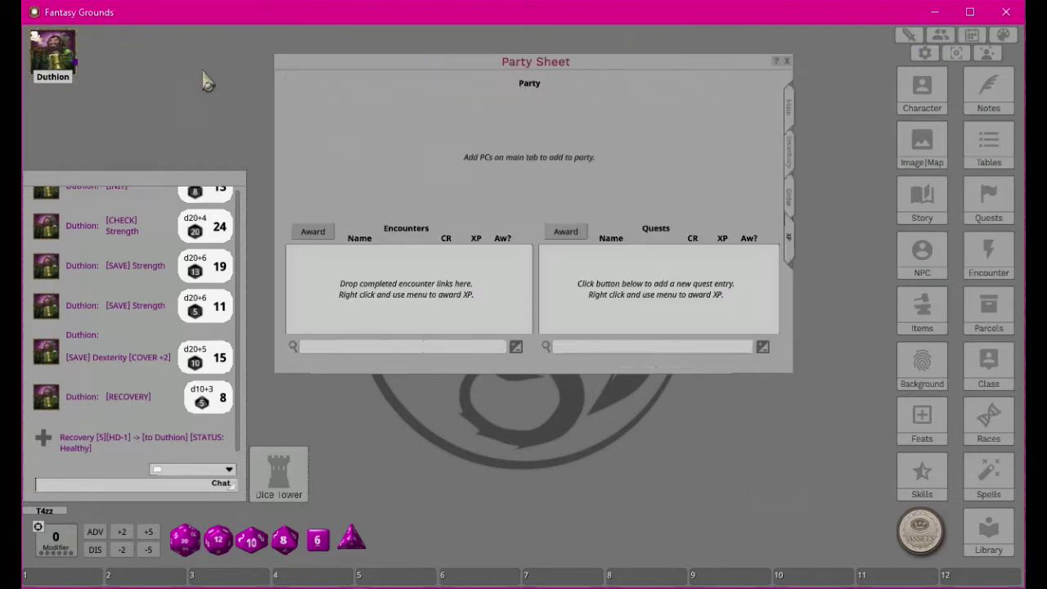
click(790, 107)
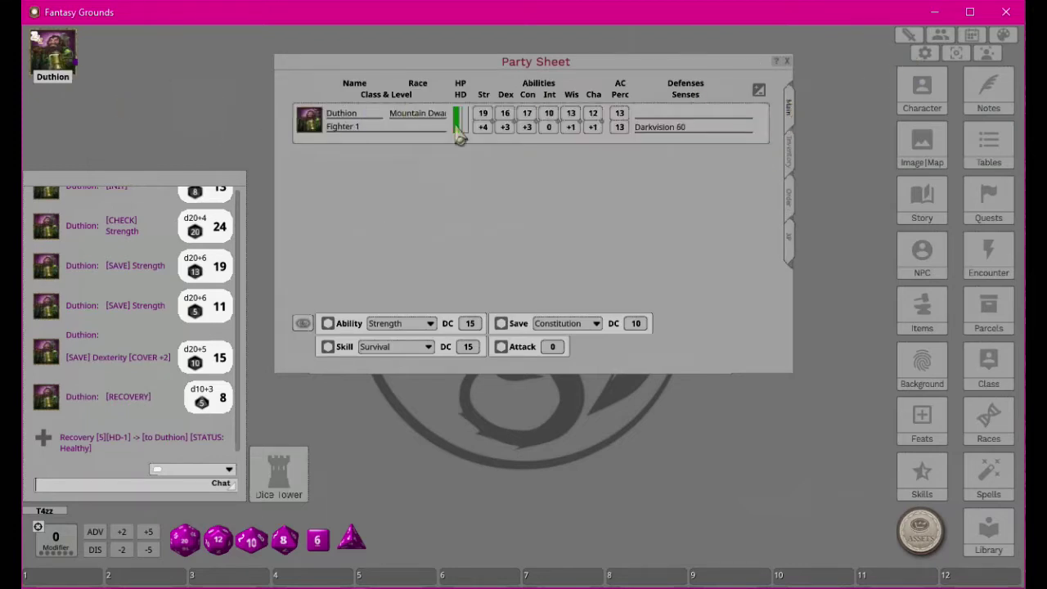
click(784, 63)
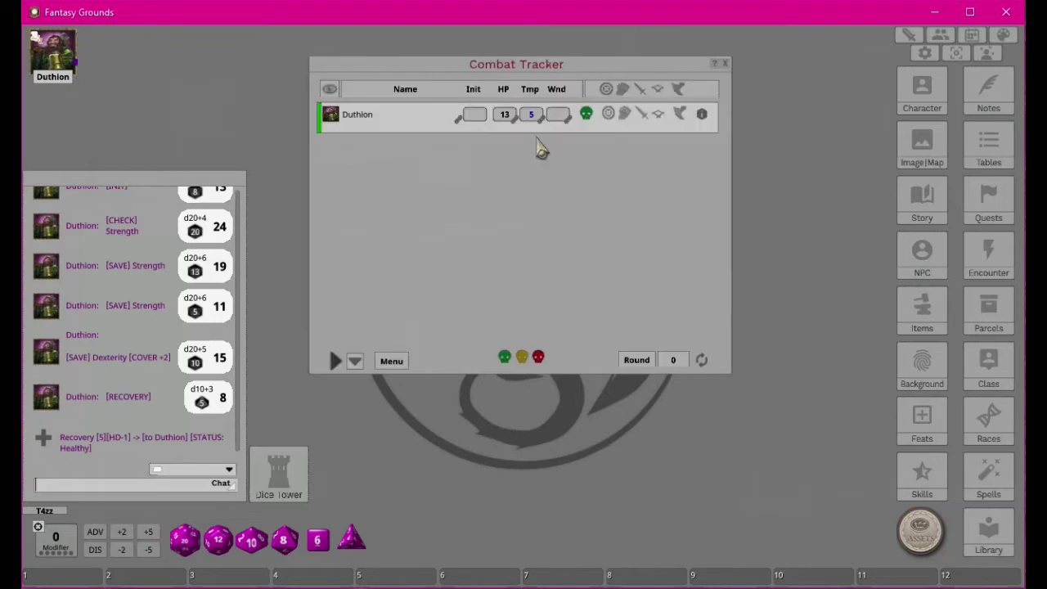
- Give the whole party a short rest from the Combat Tracker
click(392, 362)
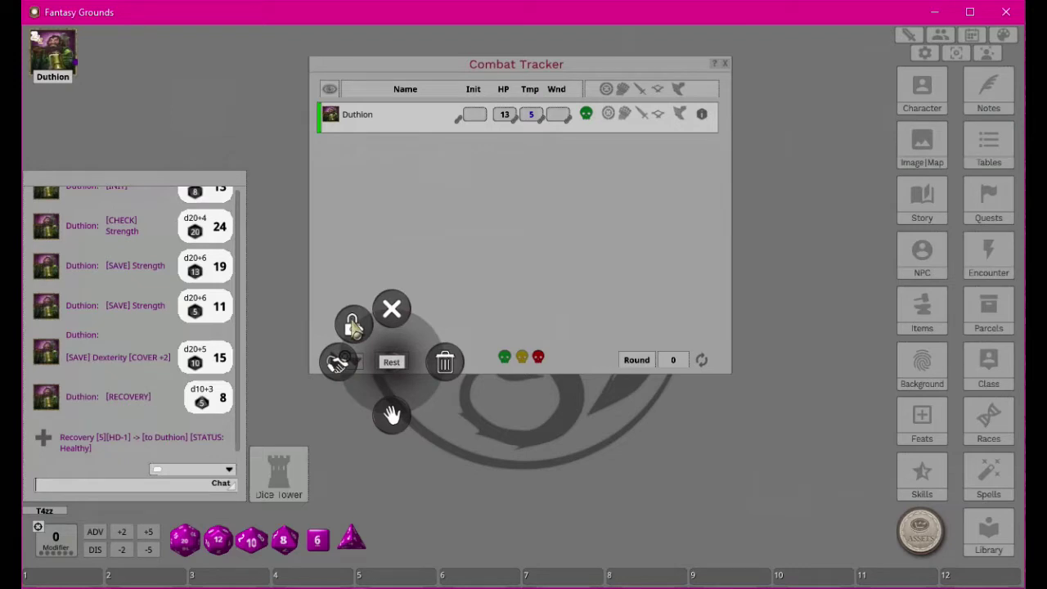
click(353, 325)
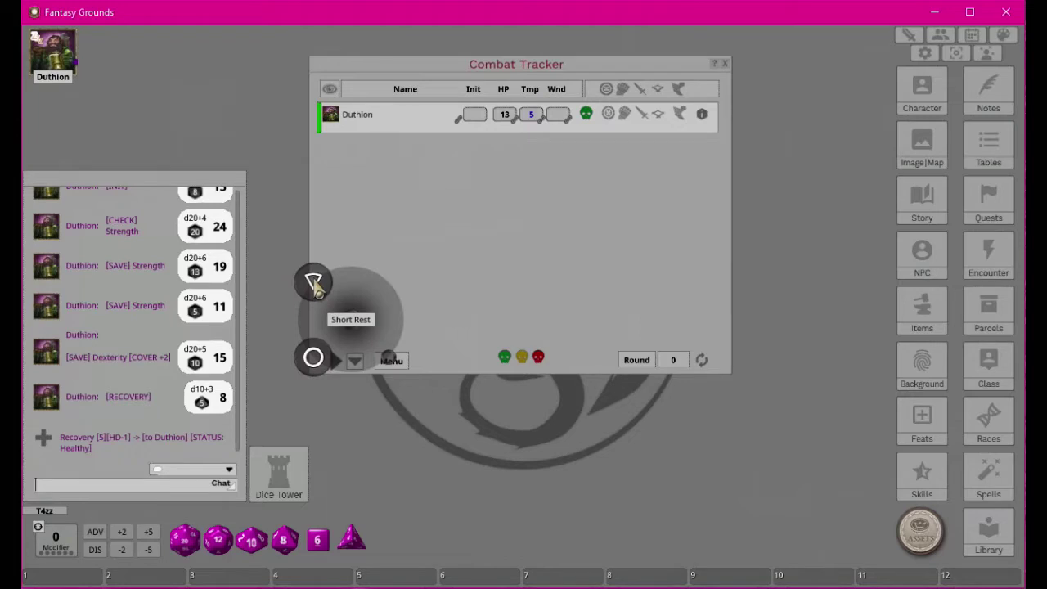
click(314, 285)
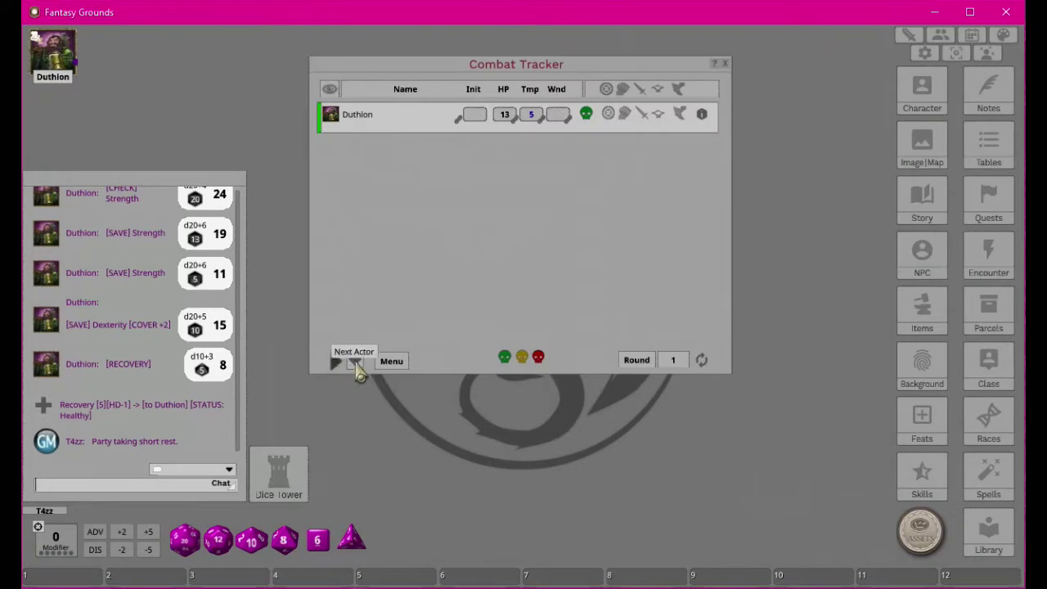
- Advance the Combat Tracker to Duthion's turn and give the party a long rest
click(356, 365)
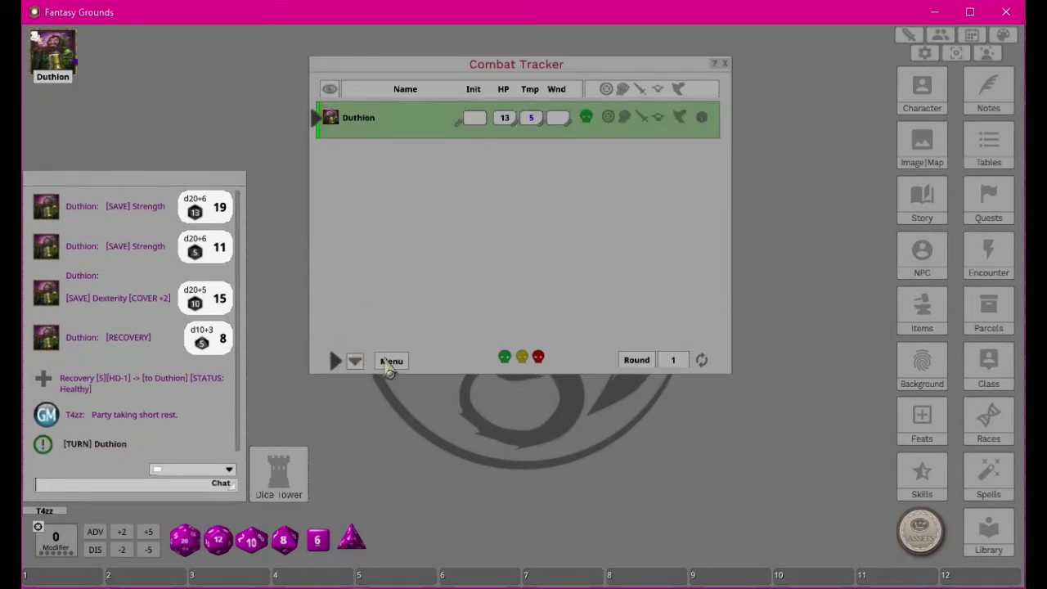
right_click(390, 368)
click(338, 358)
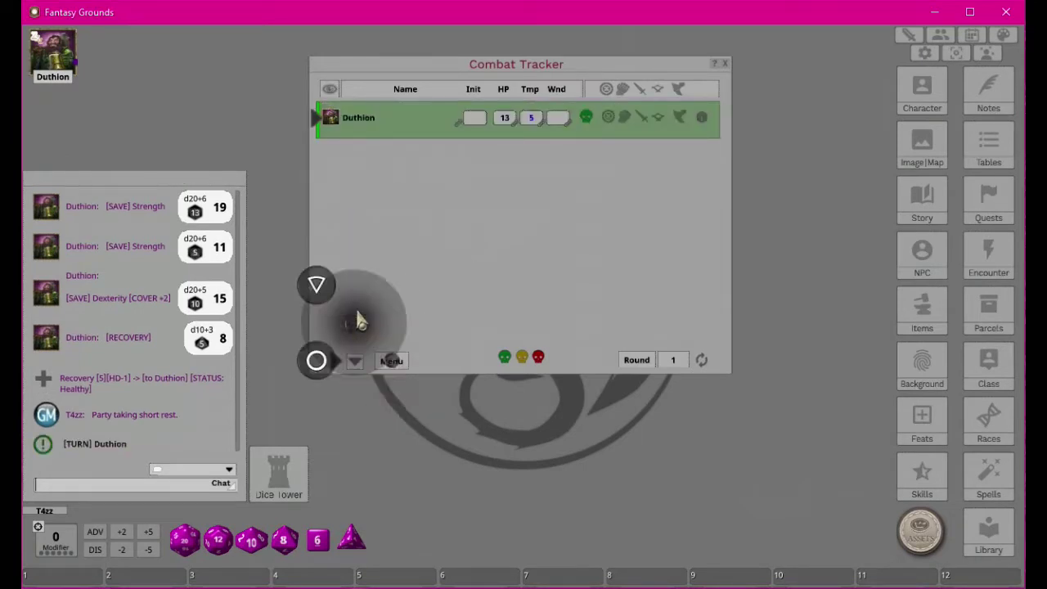
click(315, 364)
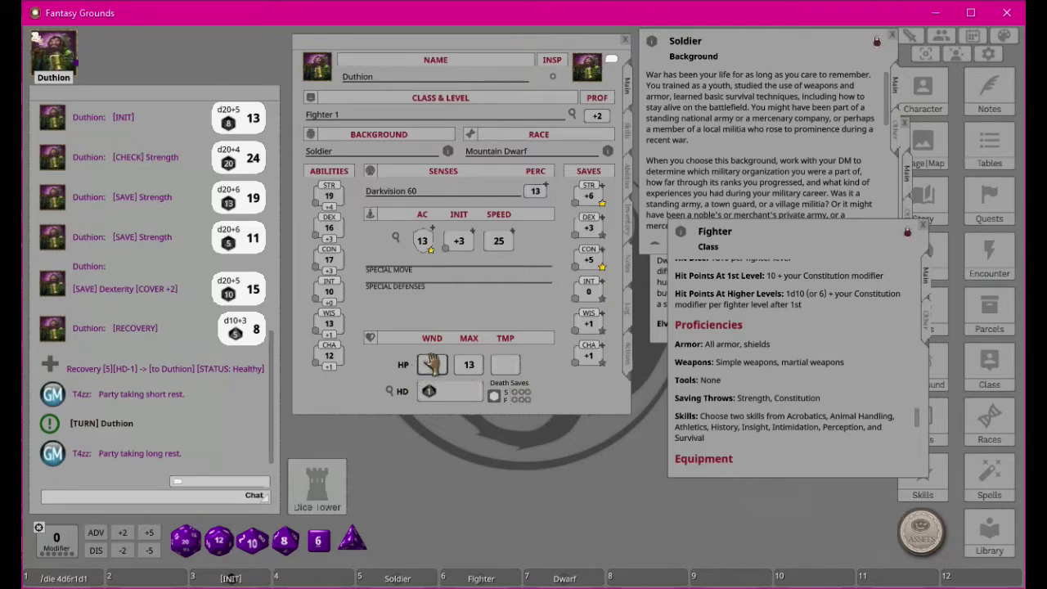
- Set Duthion's wounds to 13 in the hit point section of the character sheet
click(474, 370)
click(504, 364)
- Apply the Unconscious condition from the Effects list to Duthion in the player's Combat Tracker
click(911, 36)
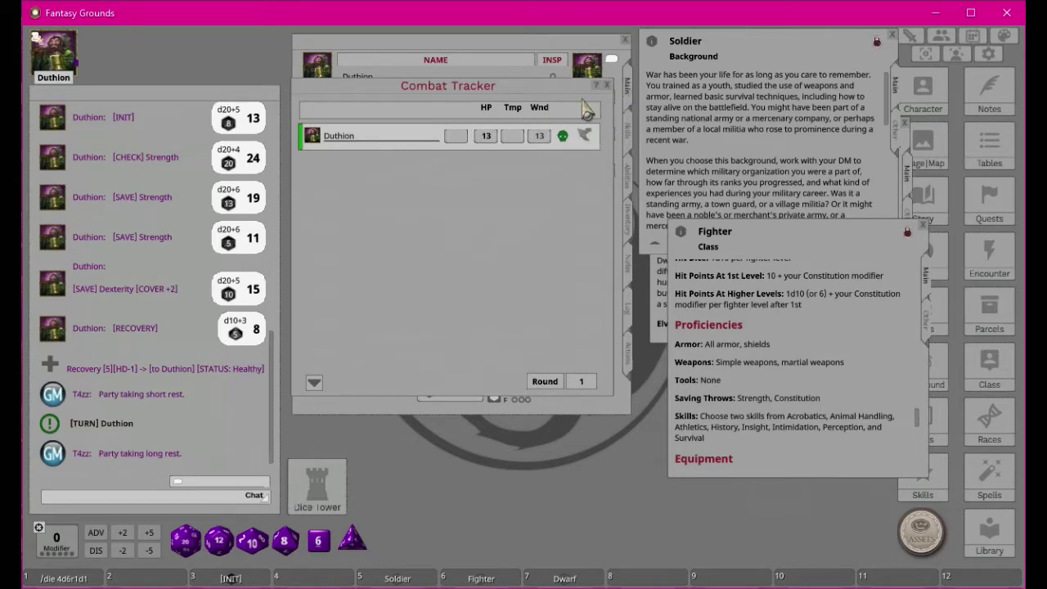
click(585, 135)
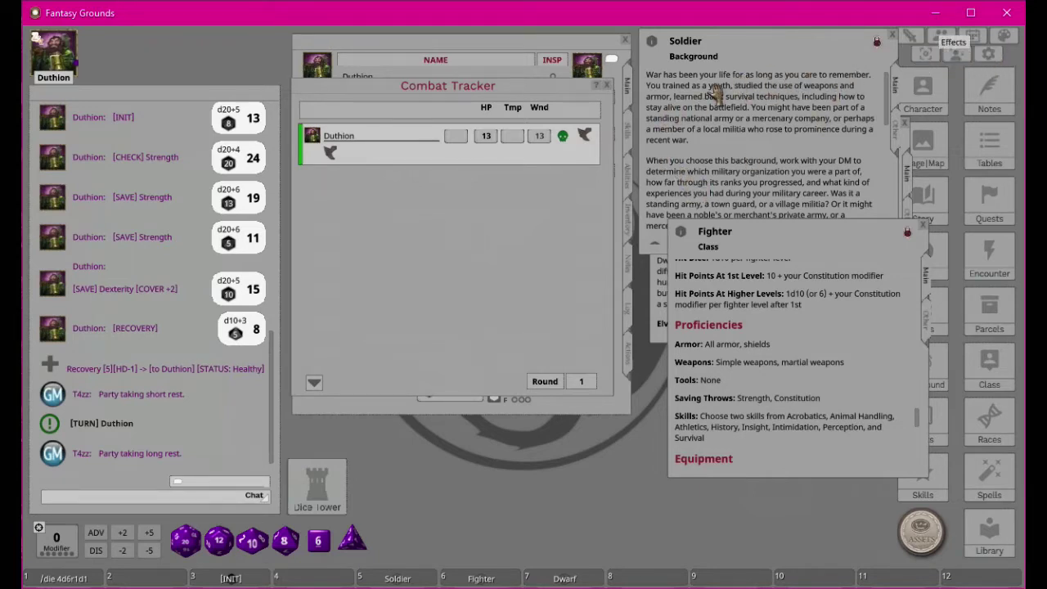
click(940, 36)
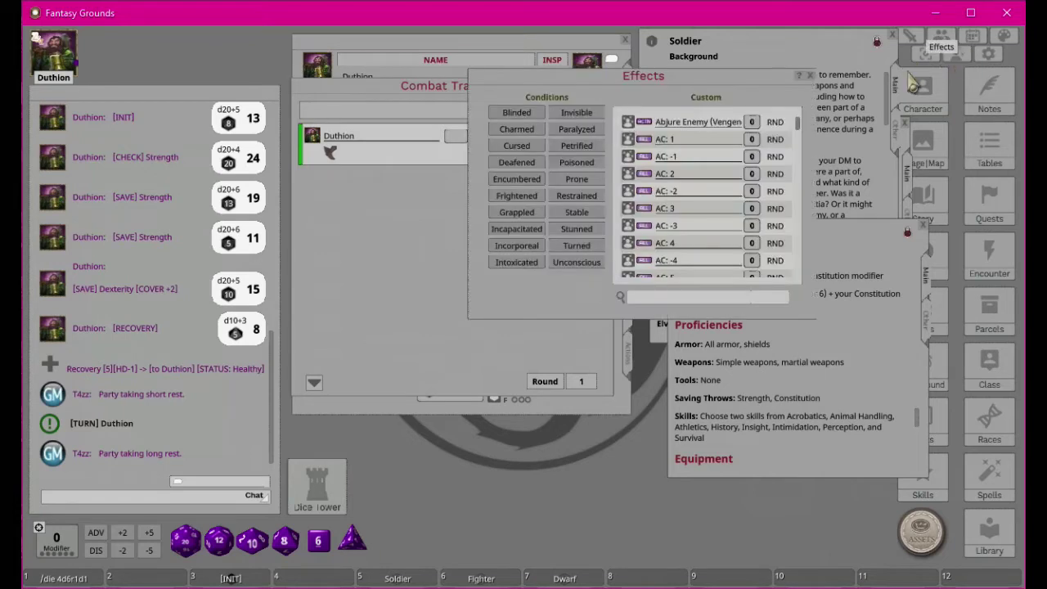
drag(624, 76, 741, 89)
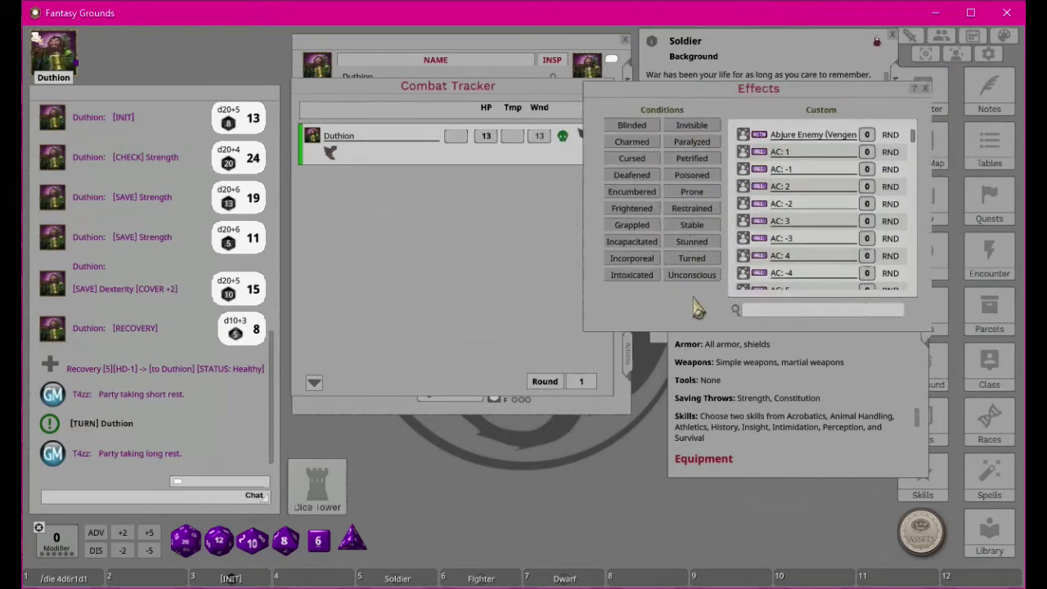
drag(704, 286, 383, 156)
click(924, 88)
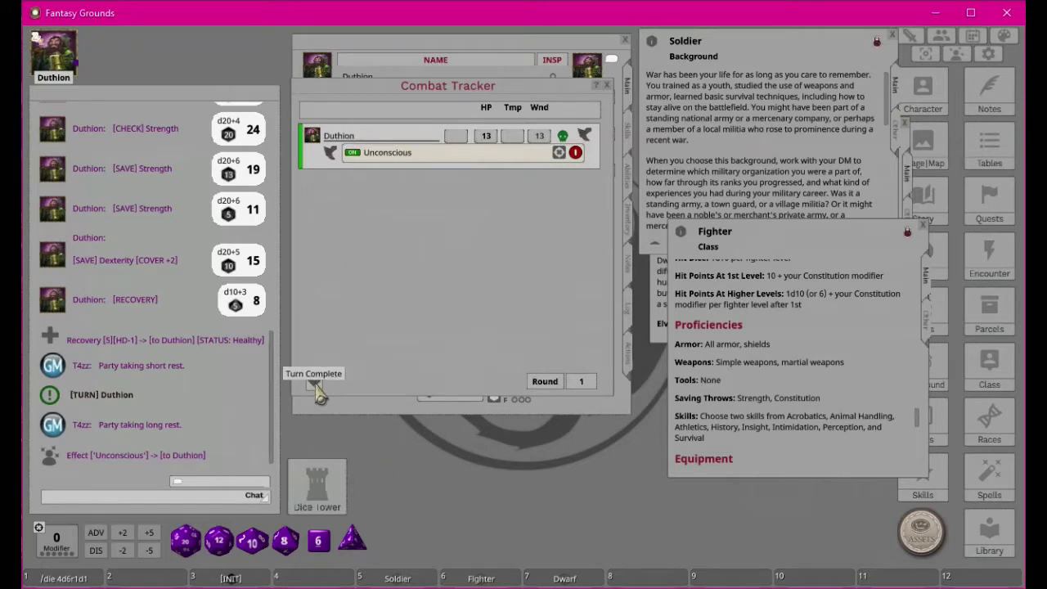
- Examine the Options list down to the House Rules setting for automatic death rolls
click(988, 53)
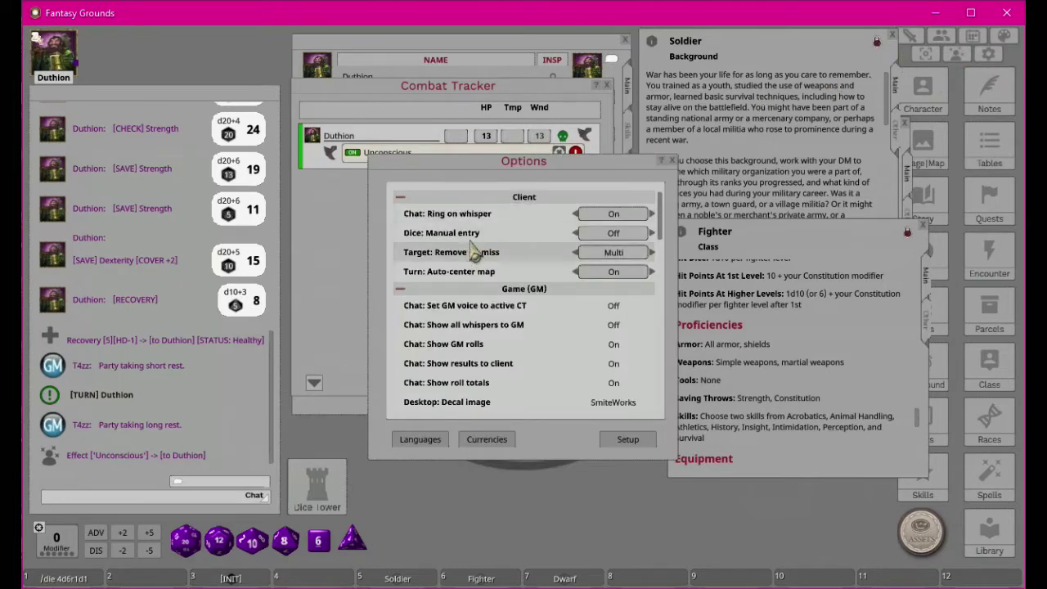
scroll(540, 342, down, 3)
scroll(542, 345, down, 3)
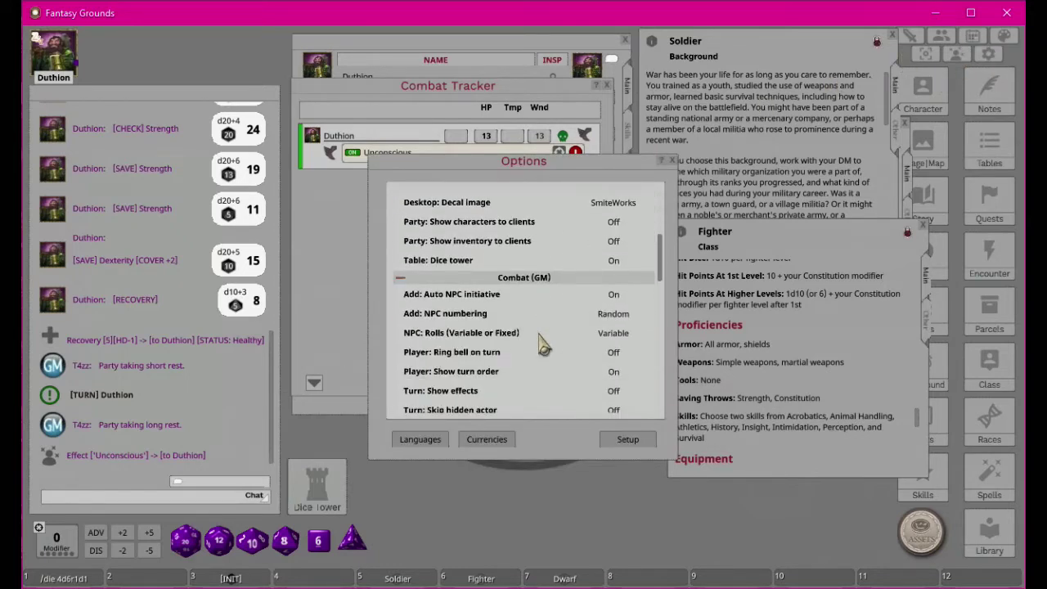
scroll(542, 344, down, 3)
scroll(541, 344, down, 3)
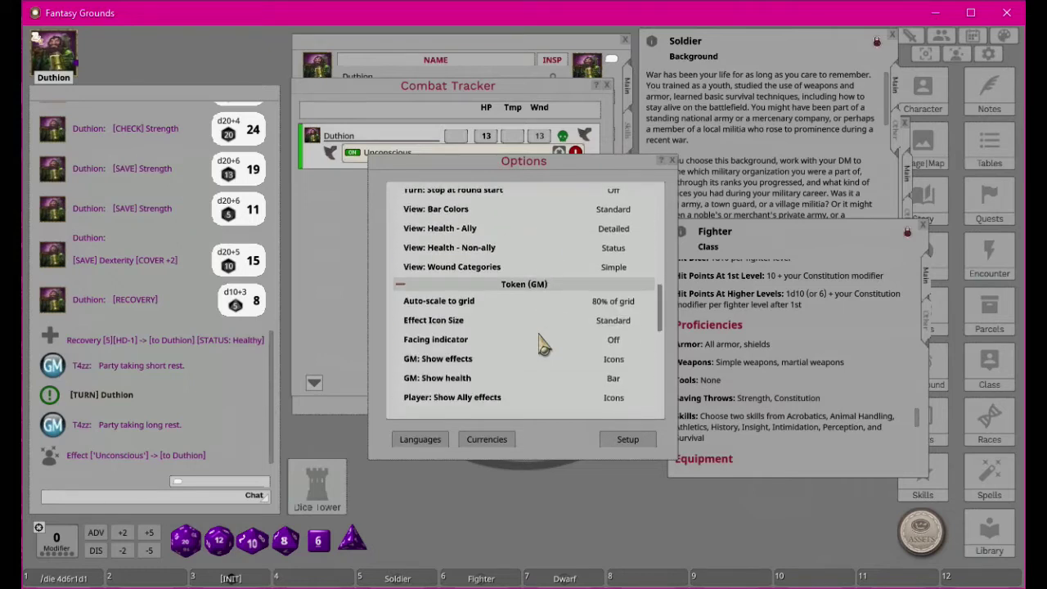
scroll(542, 344, down, 5)
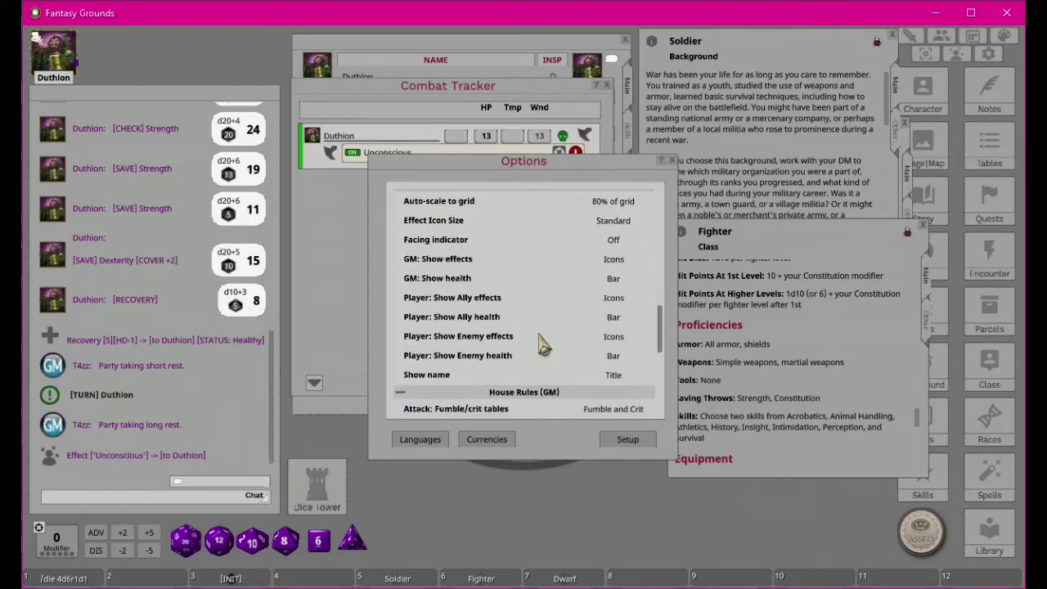
scroll(541, 344, down, 2)
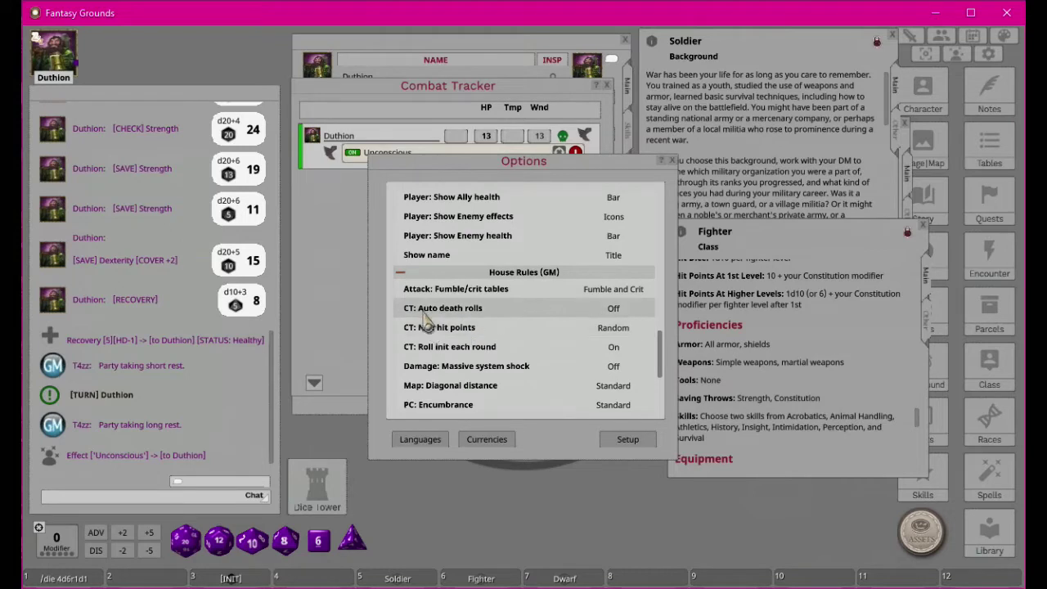
click(671, 161)
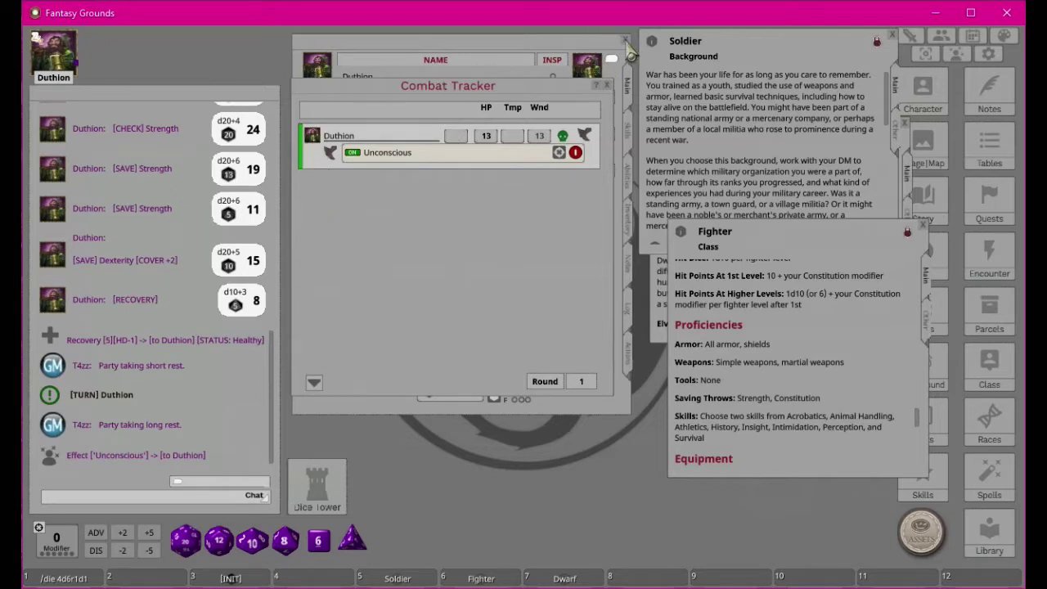
- Close the Combat Tracker and make repeated death saving throws from Duthion's character sheet
click(607, 85)
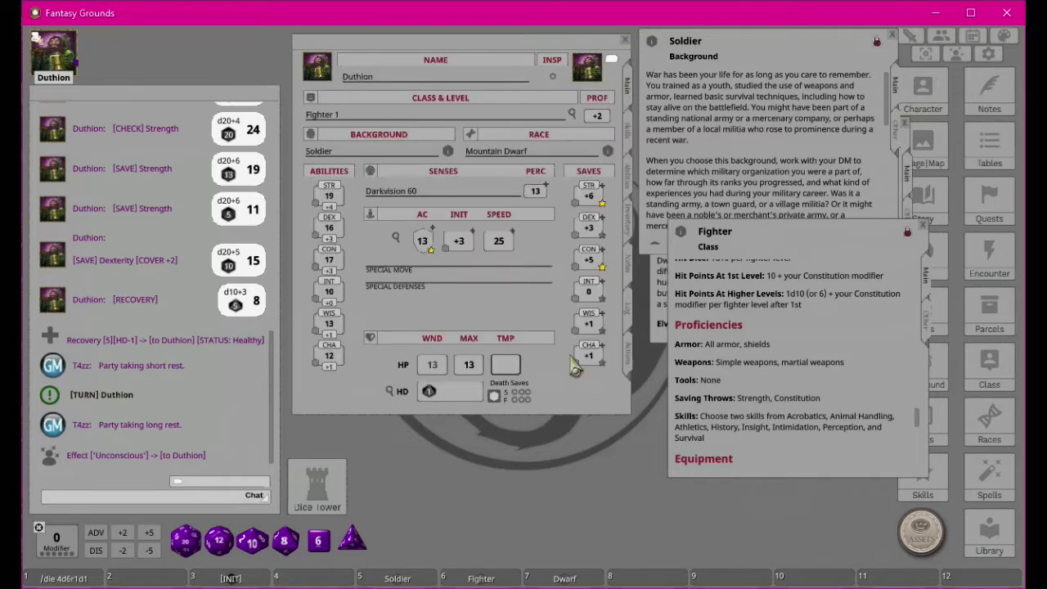
double_click(494, 397)
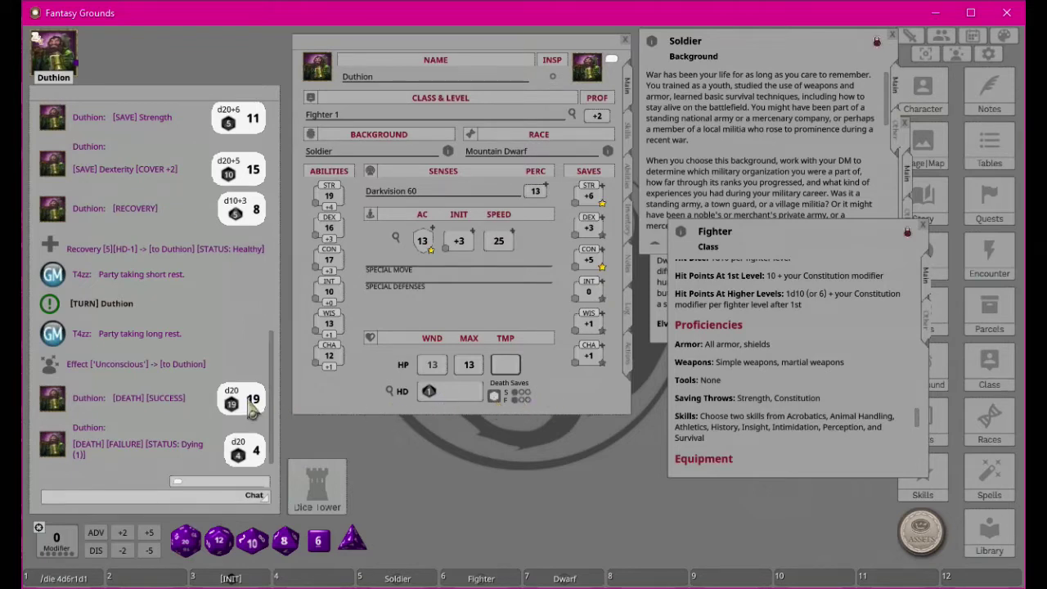
double_click(495, 399)
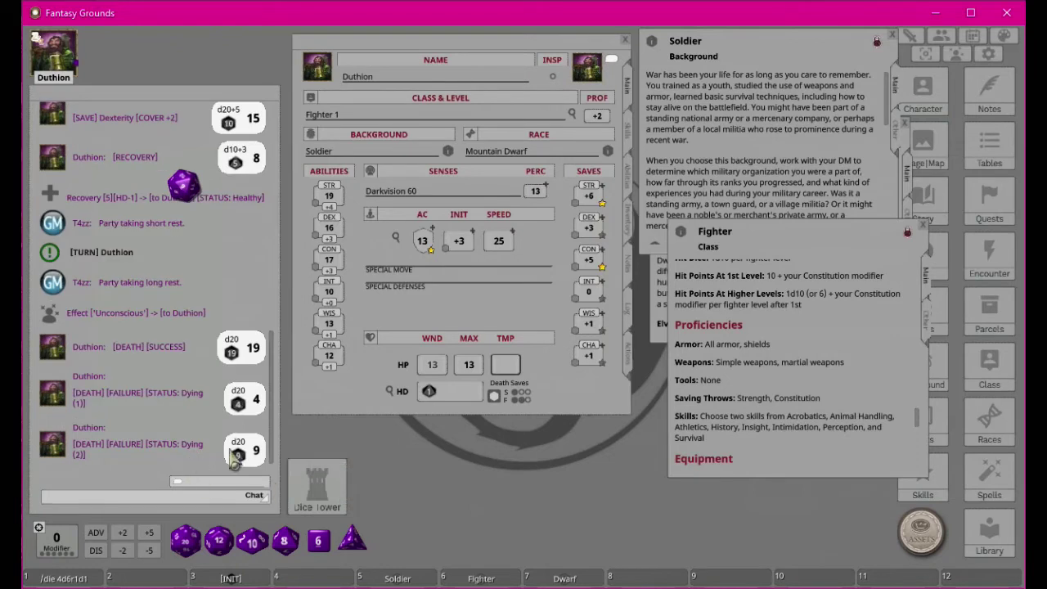
double_click(494, 399)
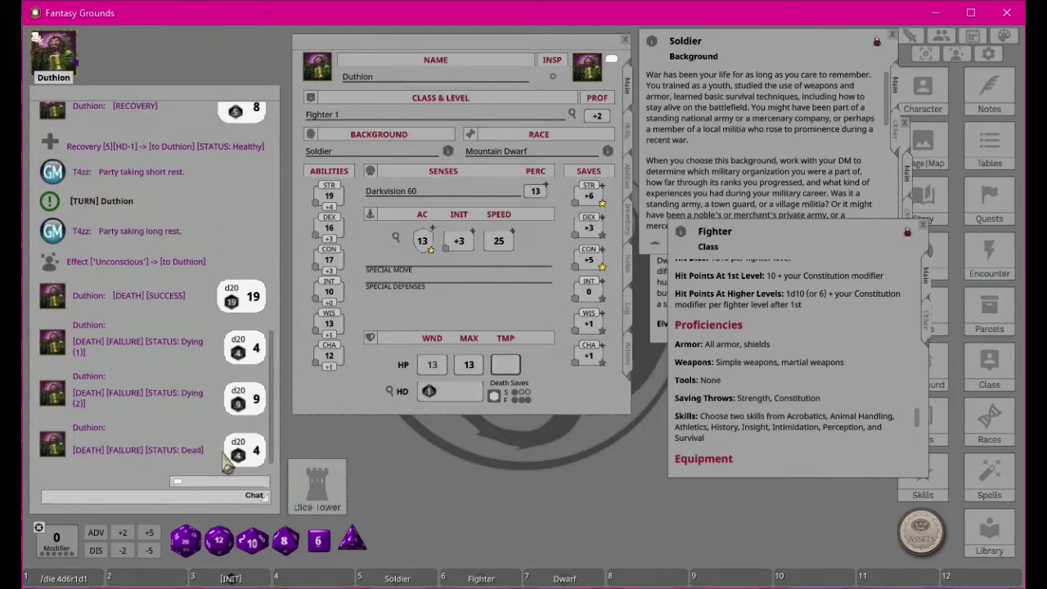
double_click(496, 403)
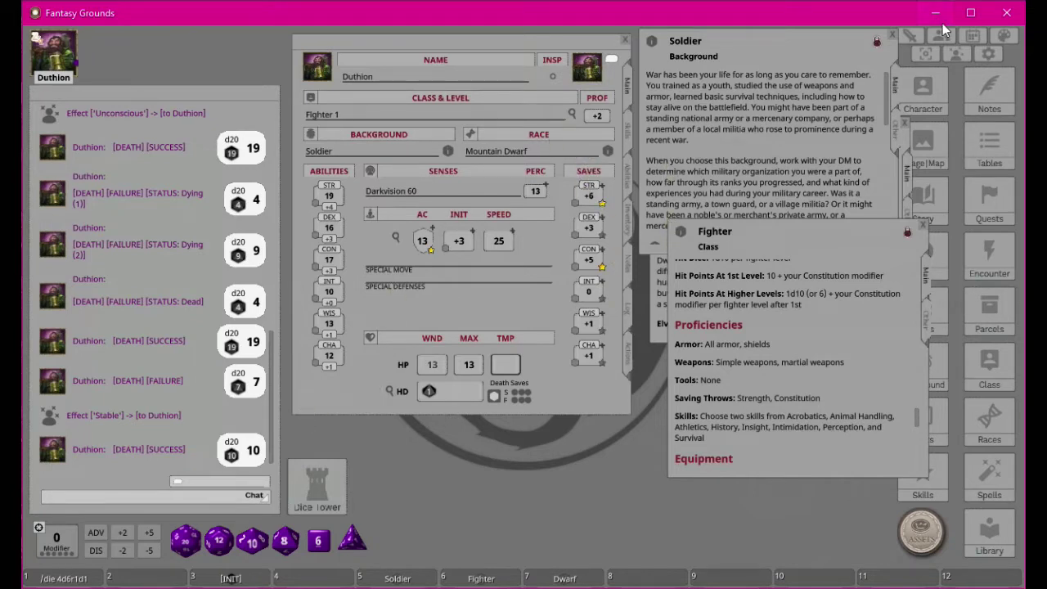
- Remove the Unconscious effect from Duthion in the Combat Tracker and clear the character's wounds
click(910, 36)
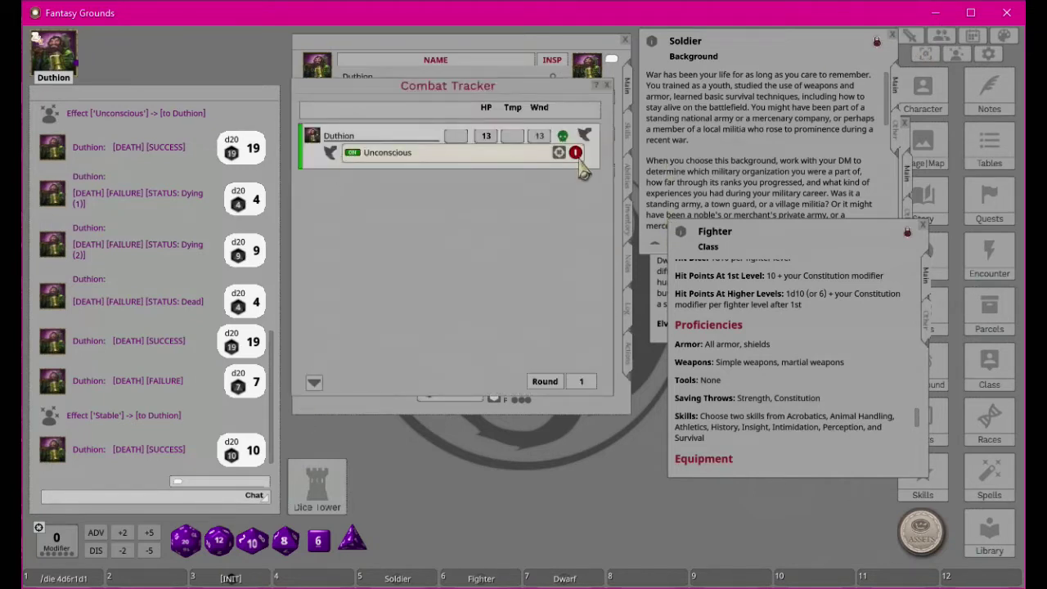
click(576, 154)
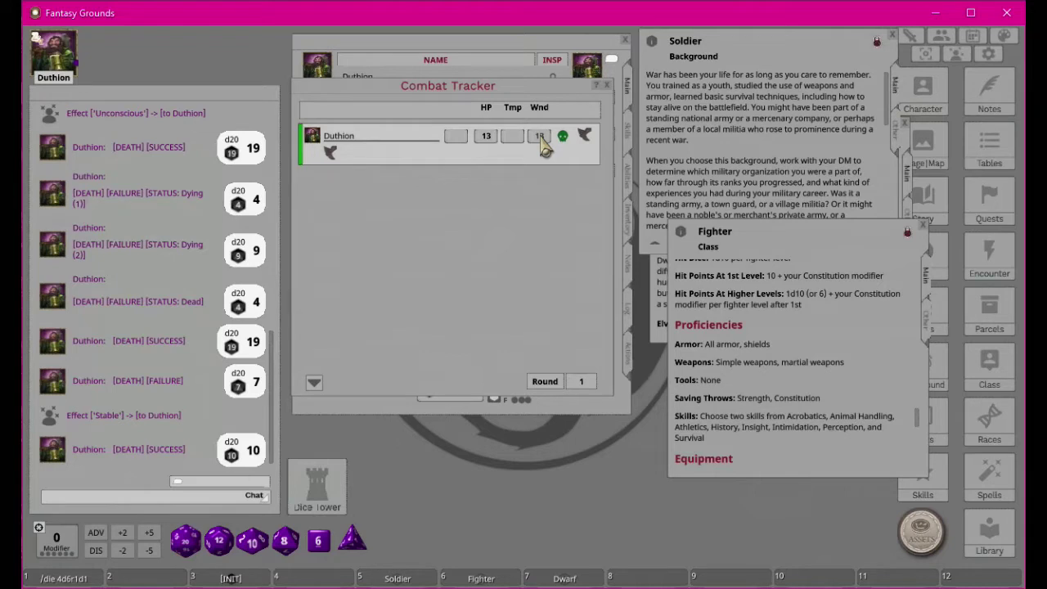
click(606, 86)
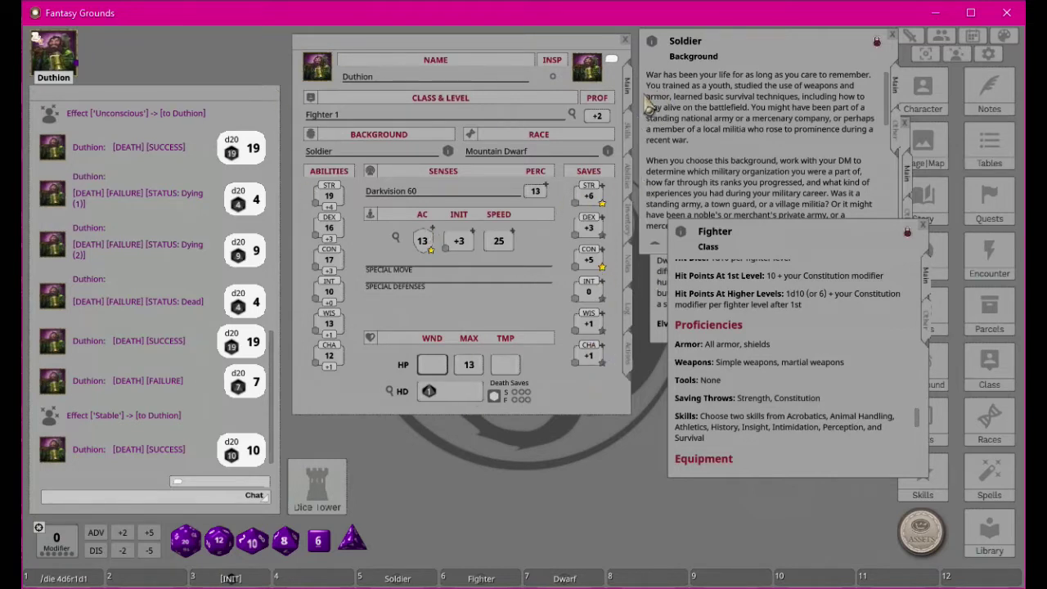
- Open the skills list on Duthion's character sheet
click(628, 134)
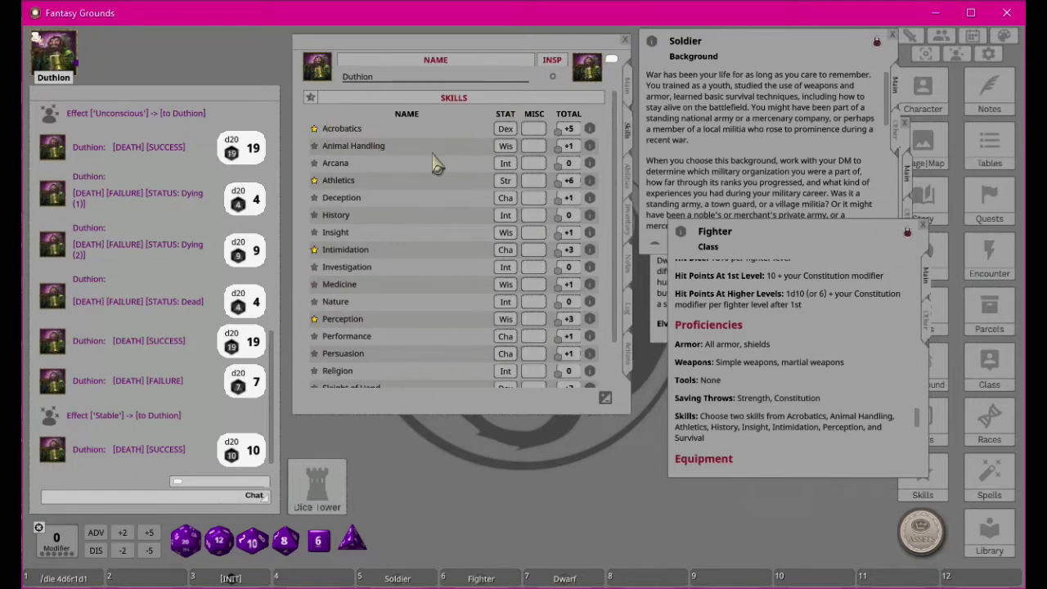
- Roll a Survival check from Duthion's skills list
scroll(393, 139, down, 3)
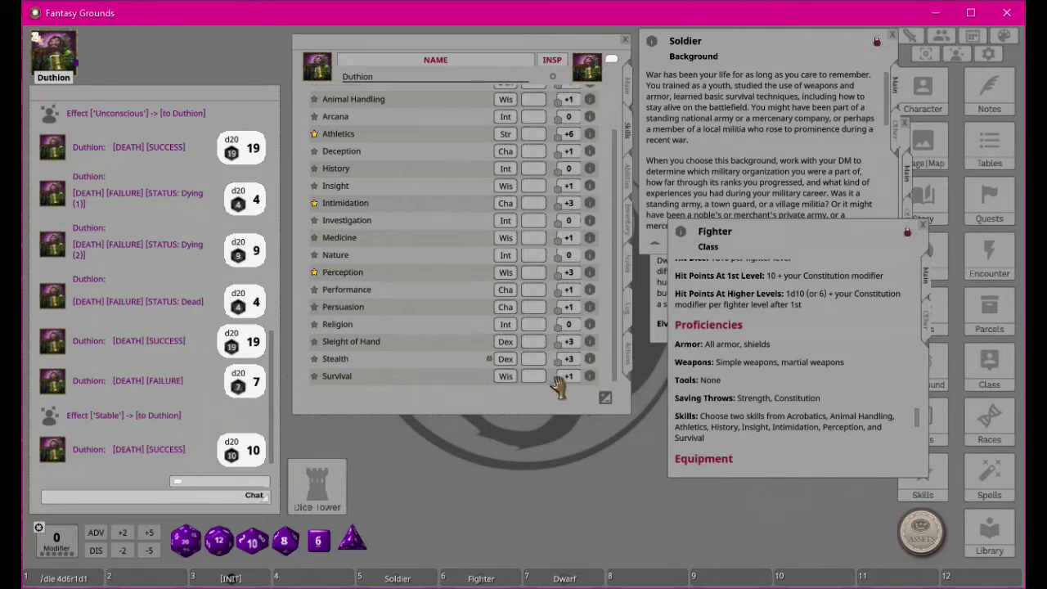
scroll(563, 391, up, 1)
scroll(569, 364, down, 1)
double_click(564, 378)
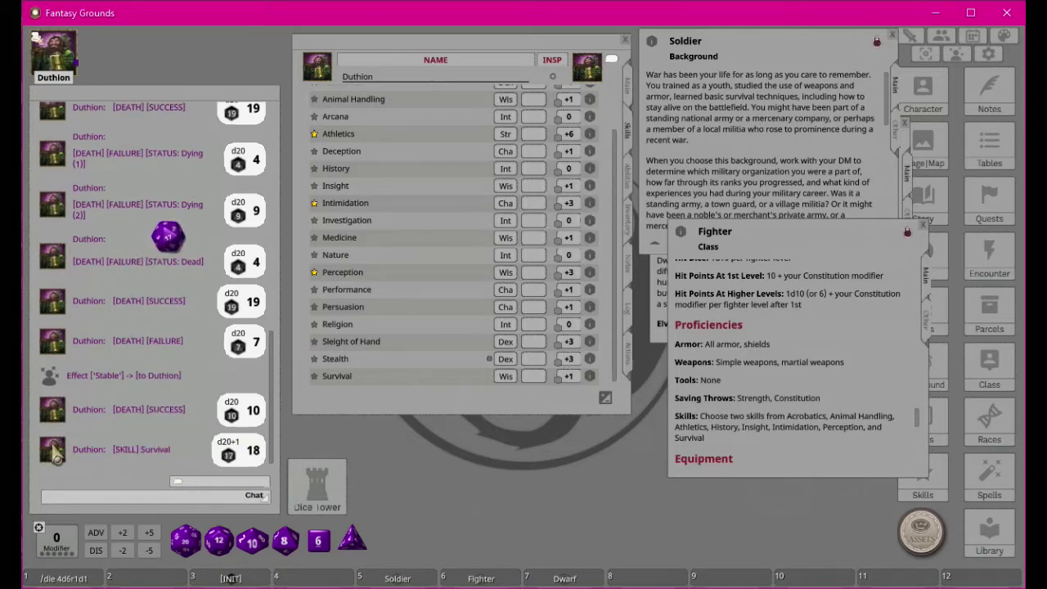
- Show Duthion's abilities and read the Fighting Style, Second Wind and Action Surge features linked in the Fighter class description
click(629, 176)
scroll(516, 151, up, 1)
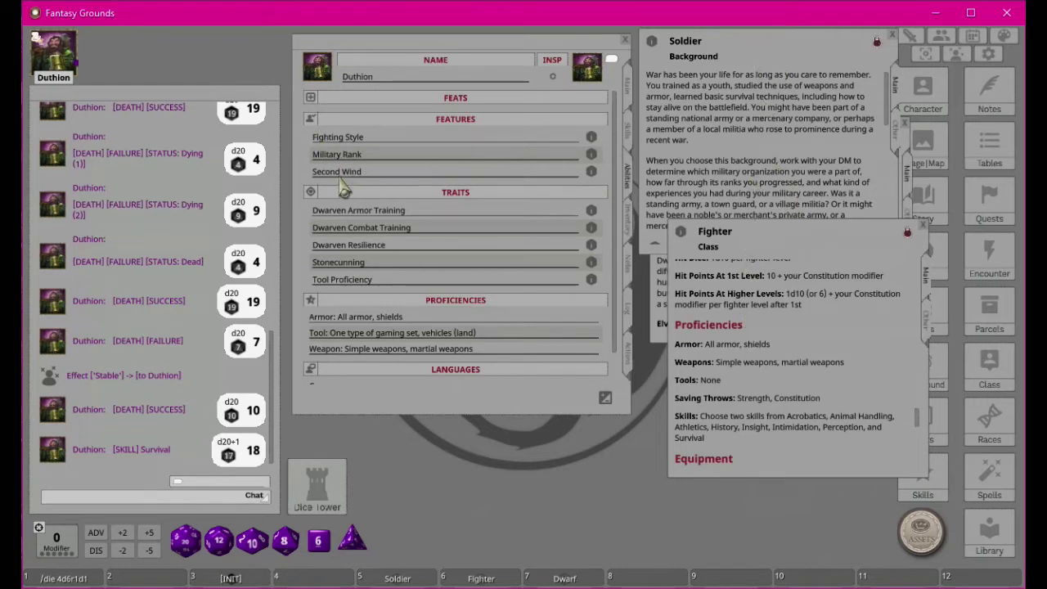
scroll(785, 347, down, 4)
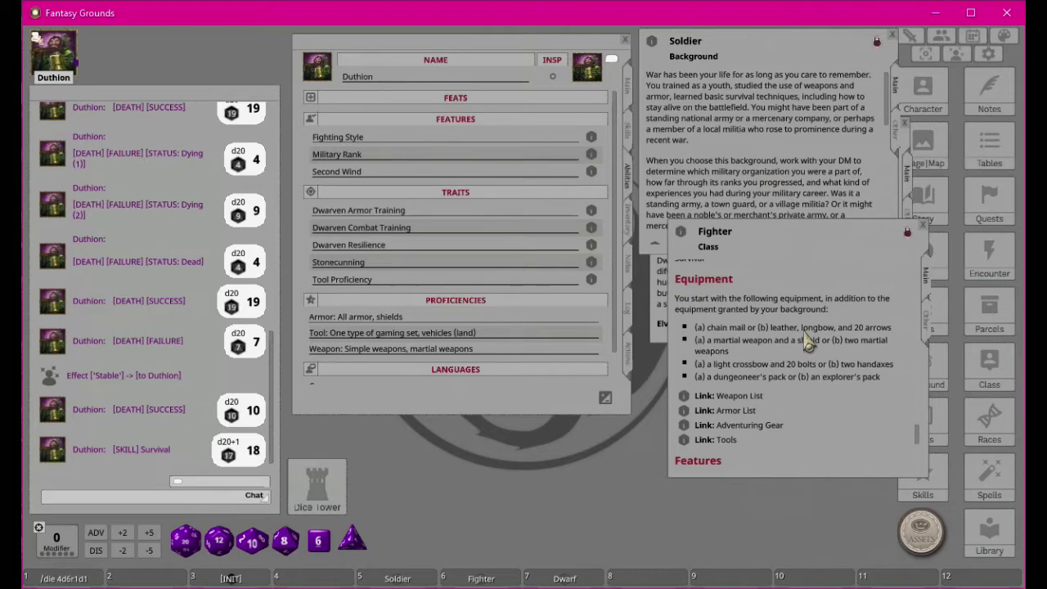
scroll(808, 342, down, 4)
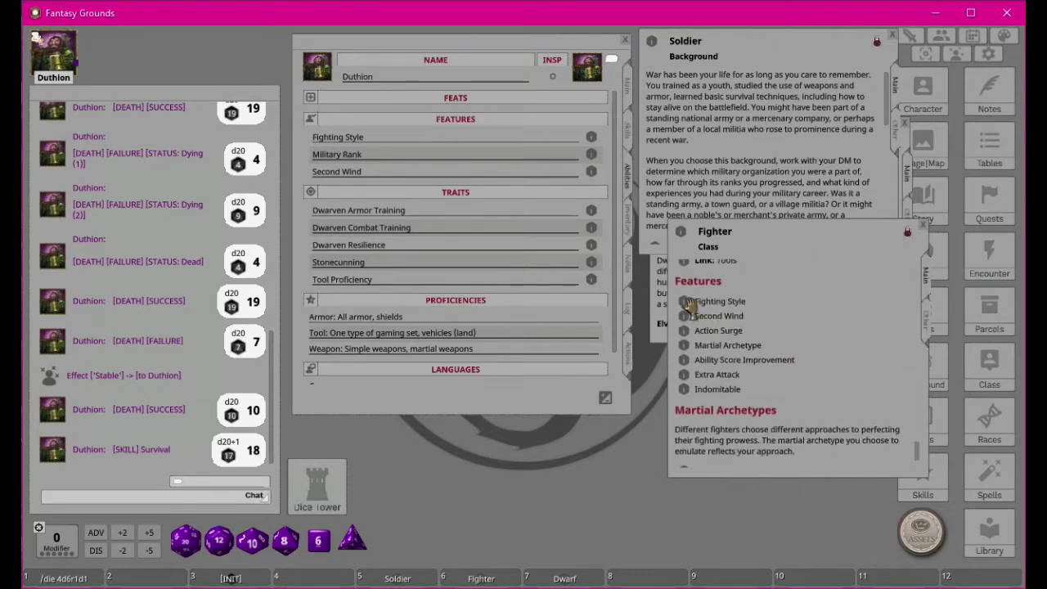
click(684, 307)
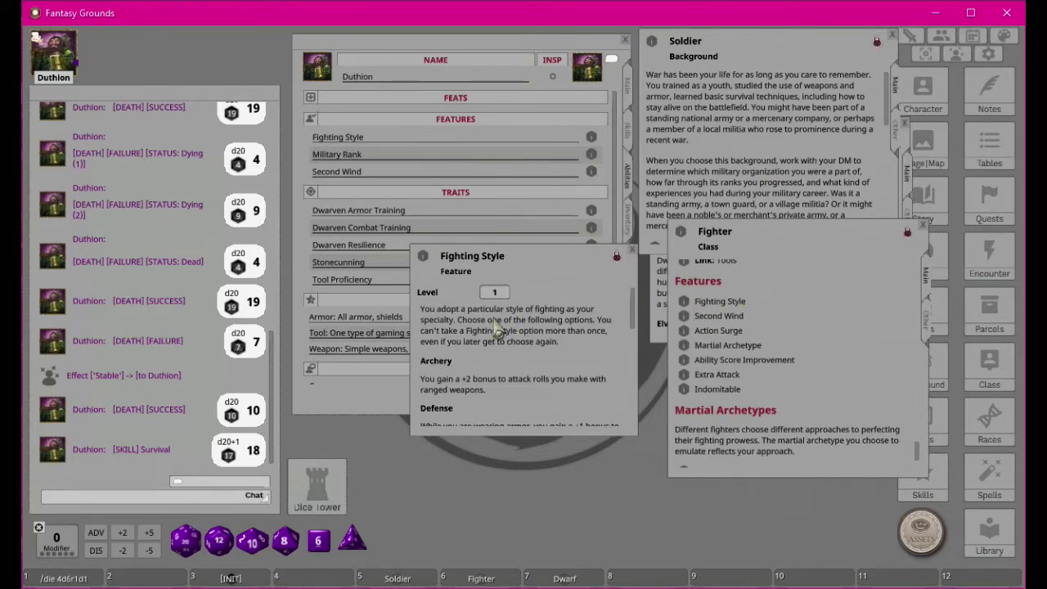
click(630, 247)
click(684, 316)
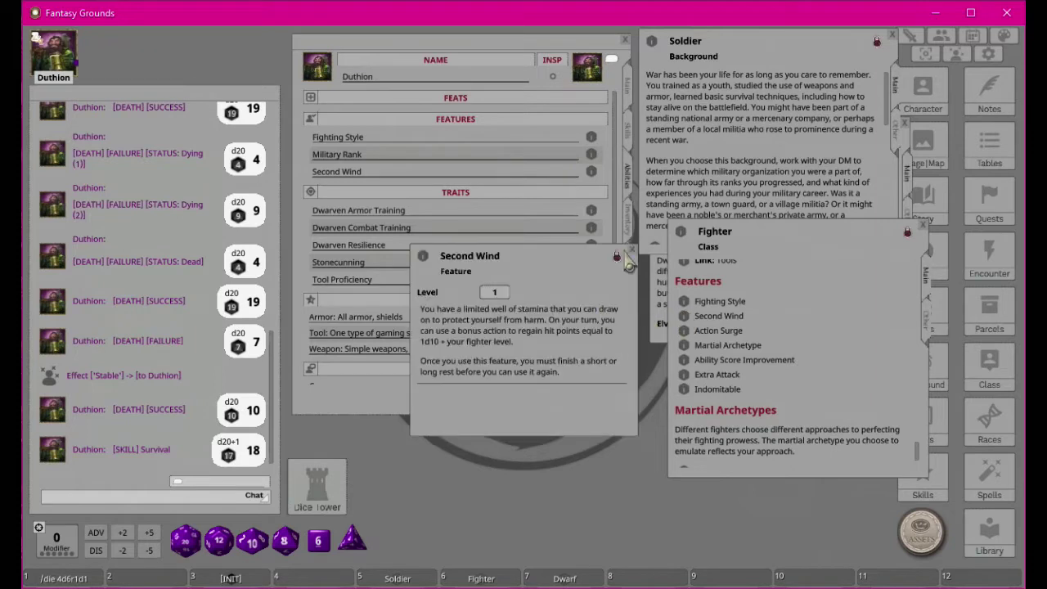
click(632, 249)
click(684, 330)
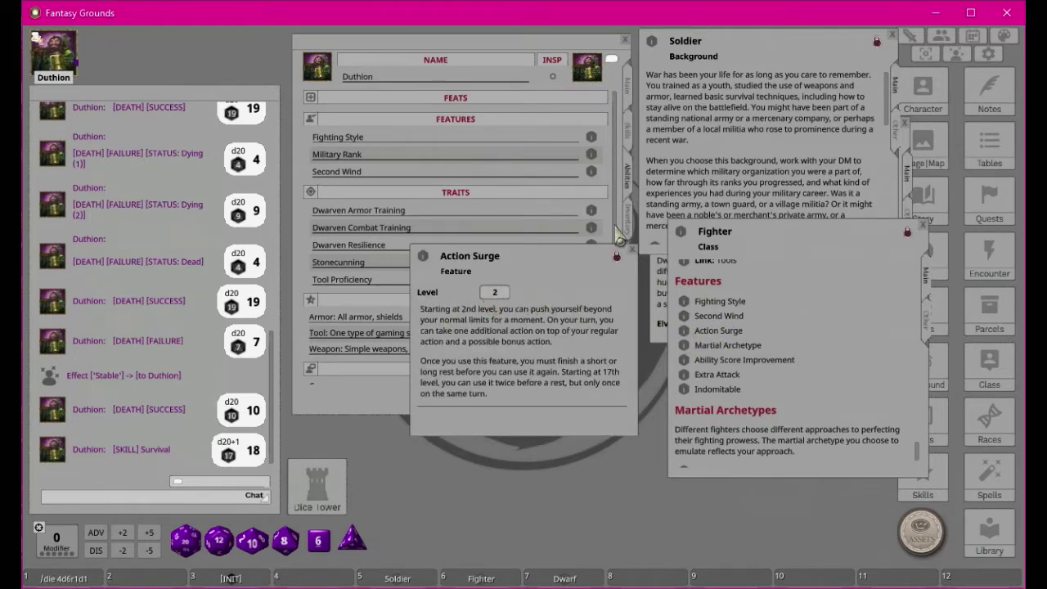
click(633, 249)
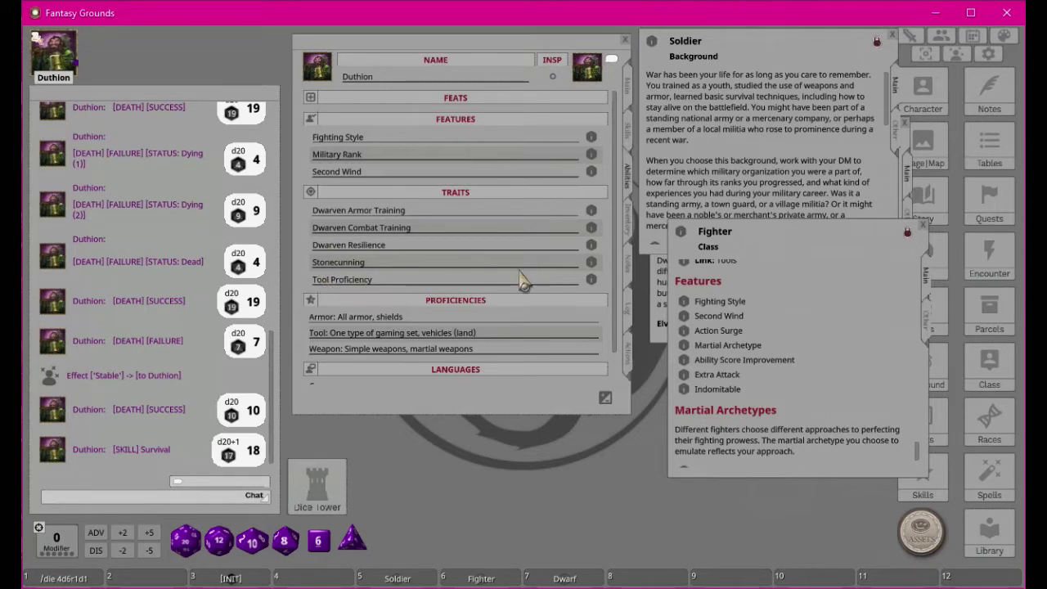
- Read Duthion's Tool Proficiency trait and look over the character's skills, main statistics, proficiencies and languages
click(591, 280)
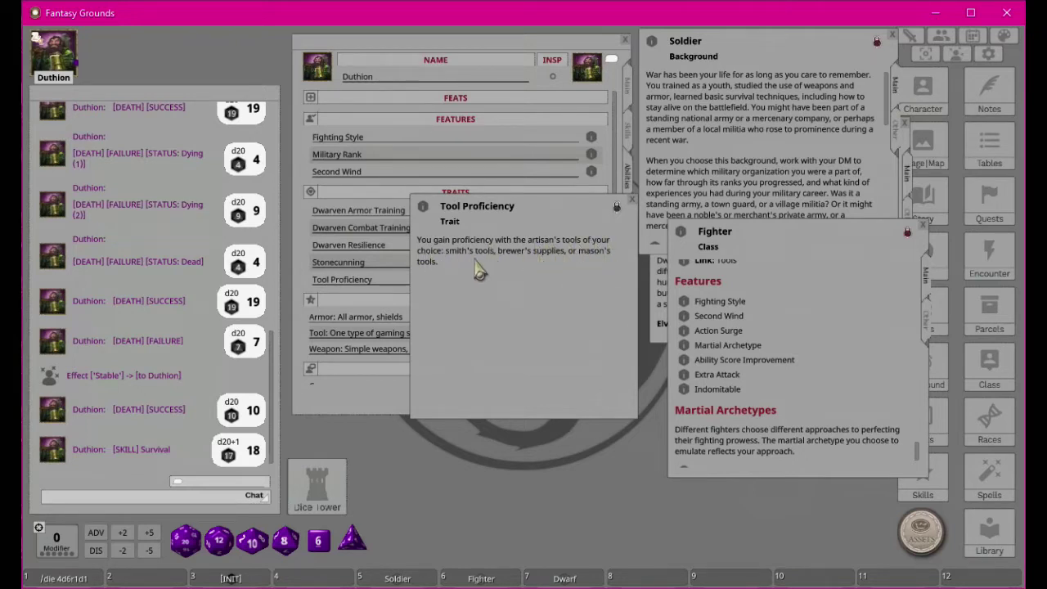
click(634, 202)
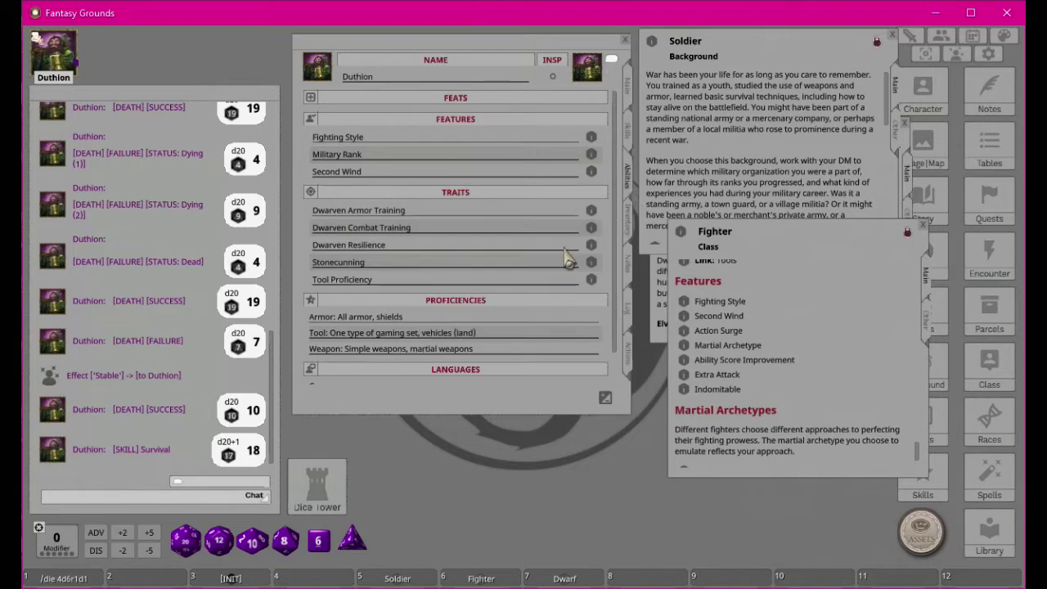
click(630, 141)
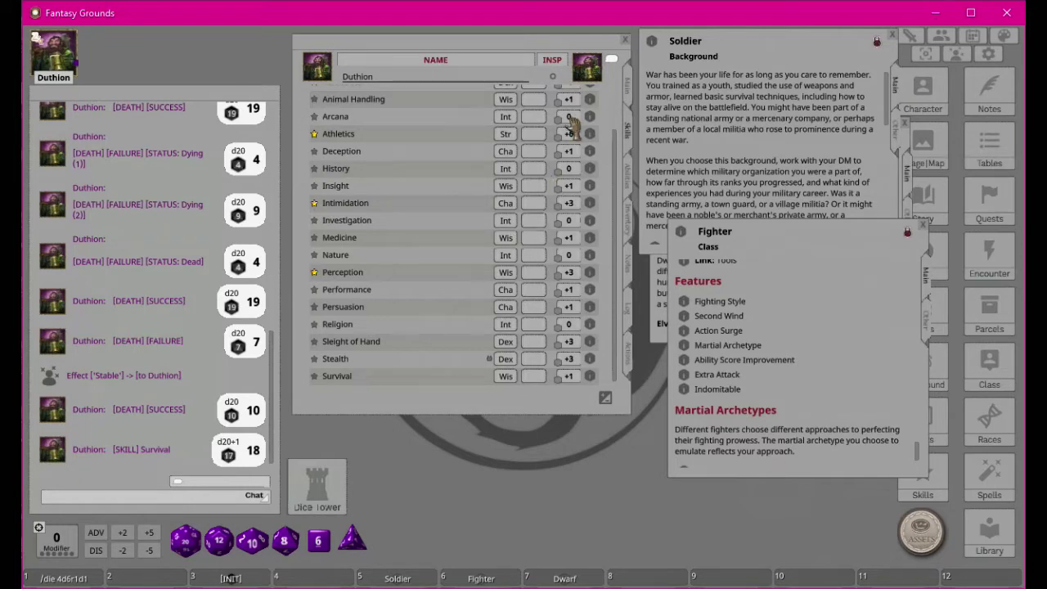
click(632, 96)
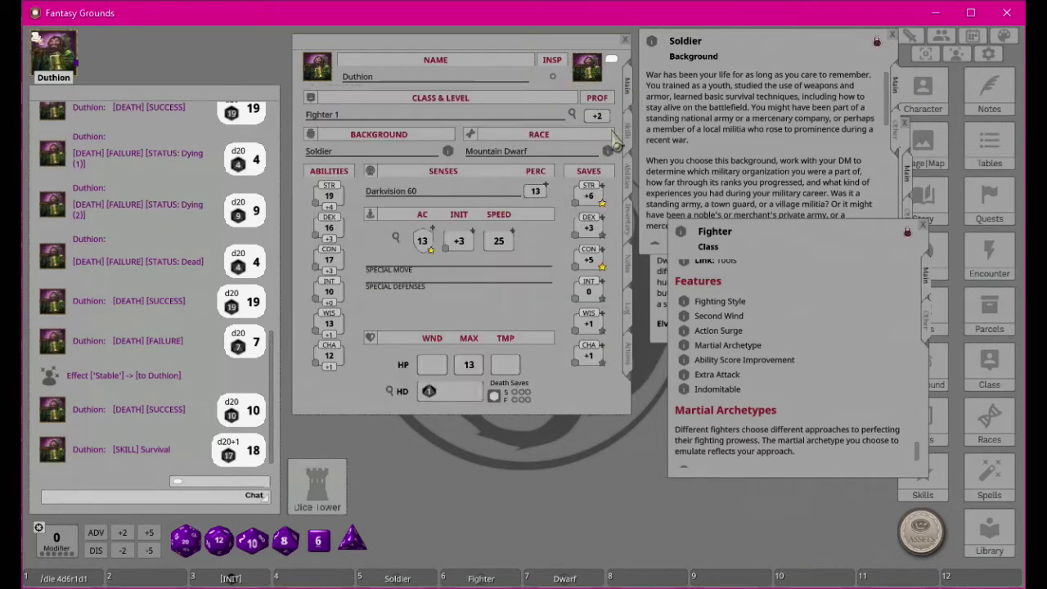
click(629, 181)
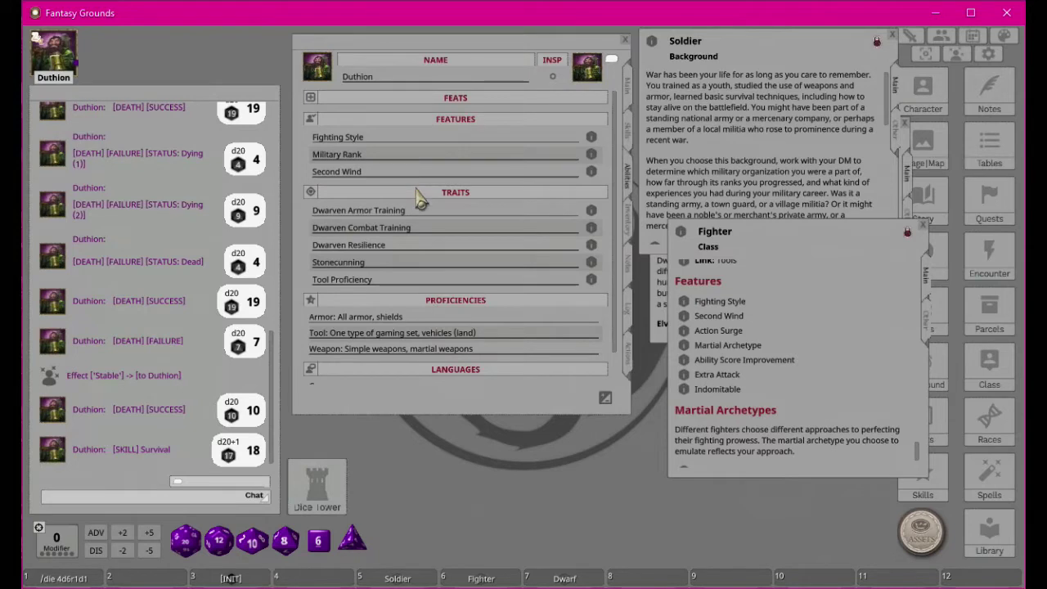
scroll(424, 209, down, 1)
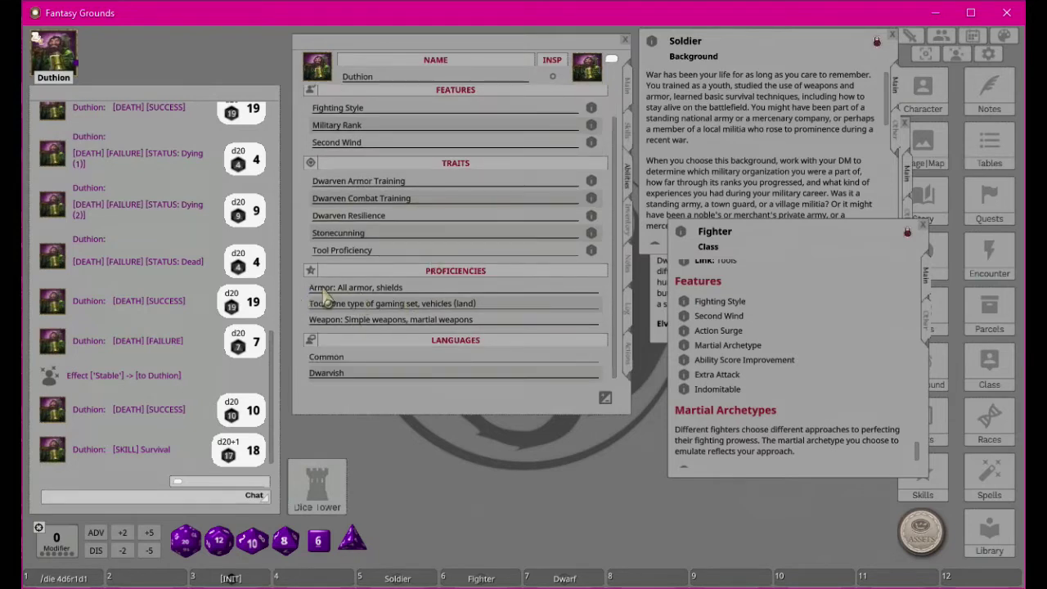
scroll(497, 270, up, 1)
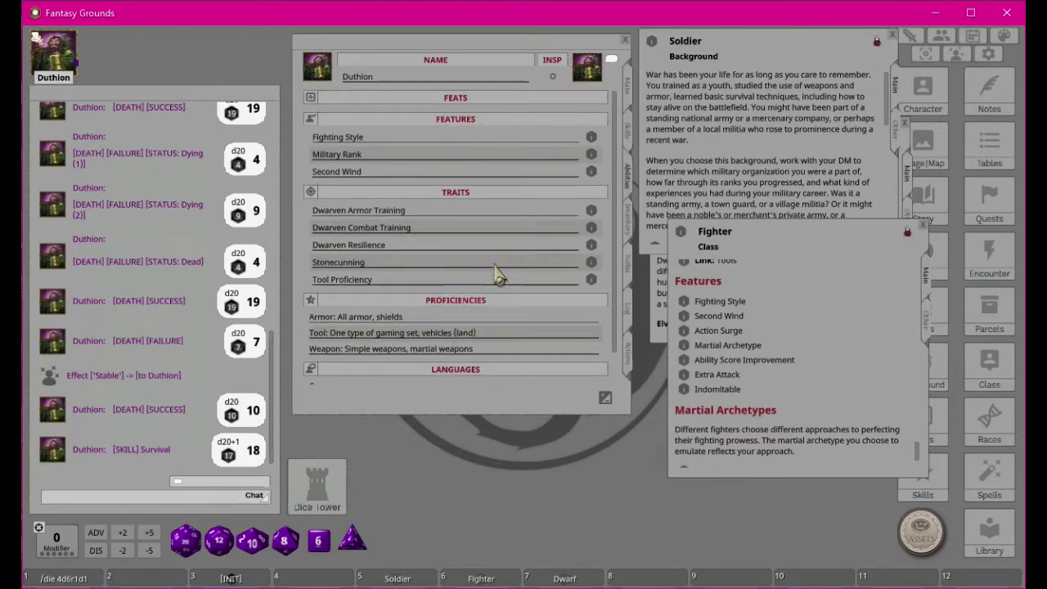
- Show Duthion's inventory, place the Fighter class description below the Soldier background, and bring the Soldier's starting equipment into view
click(629, 233)
drag(789, 235, 766, 292)
scroll(744, 114, down, 5)
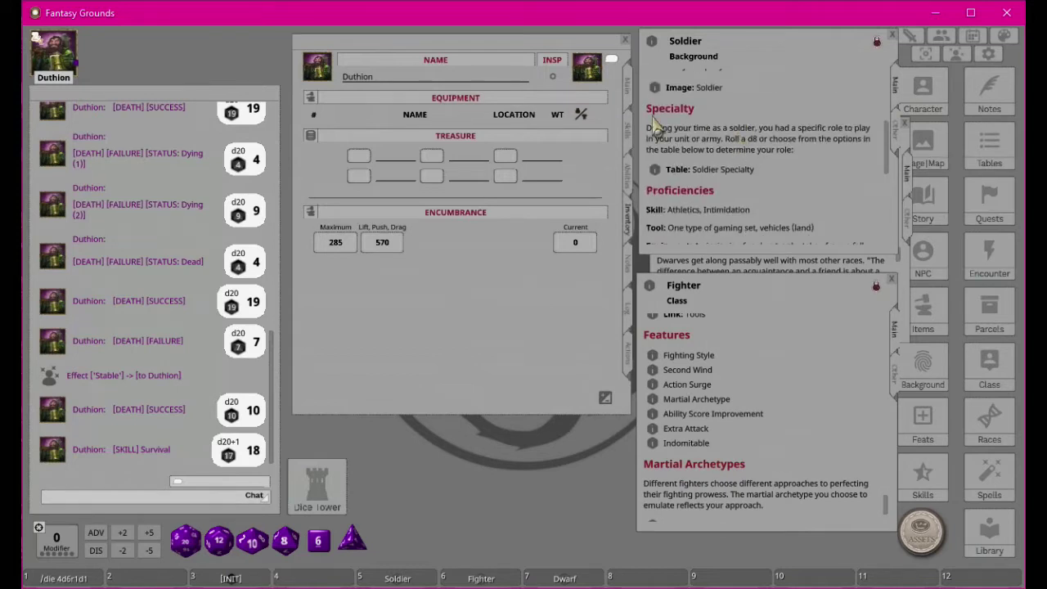
scroll(752, 163, down, 1)
scroll(752, 163, down, 1)
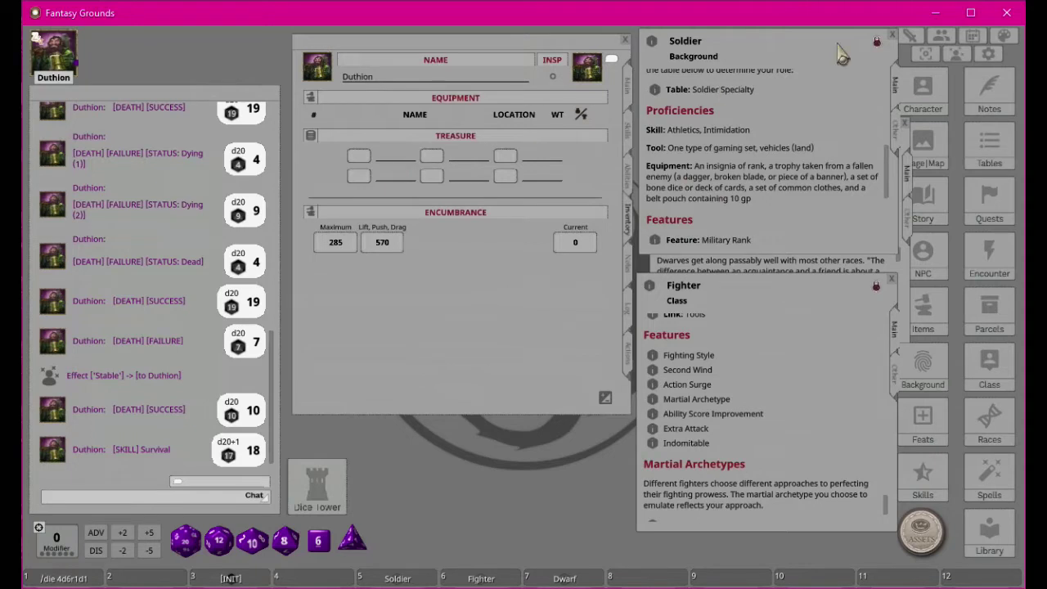
- Open the campaign's Currencies list from the Options and place both windows beside the character sheet, clear of the treasure section
click(988, 55)
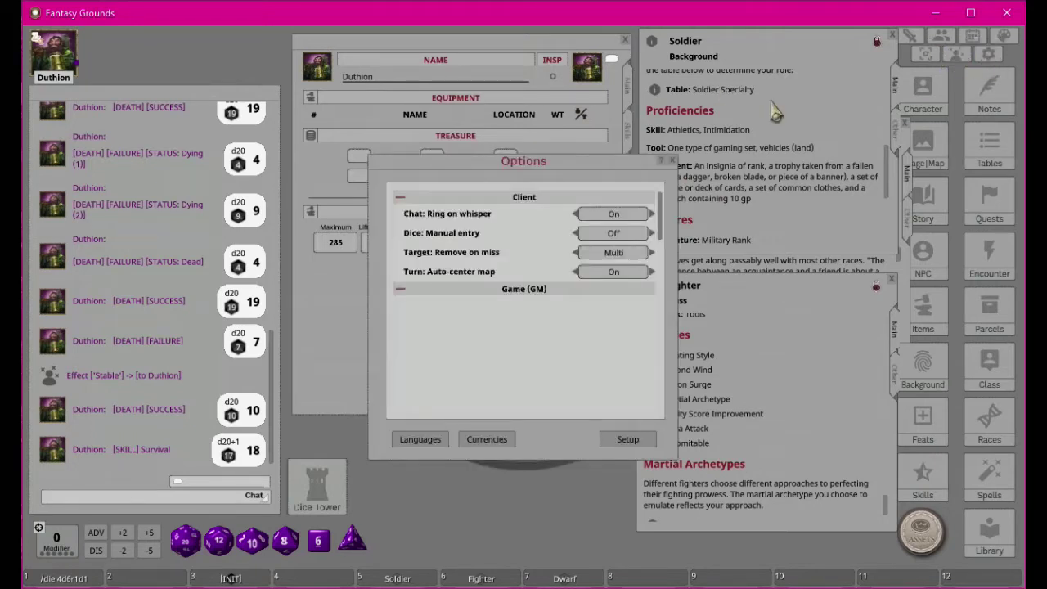
click(487, 446)
drag(488, 215, 485, 221)
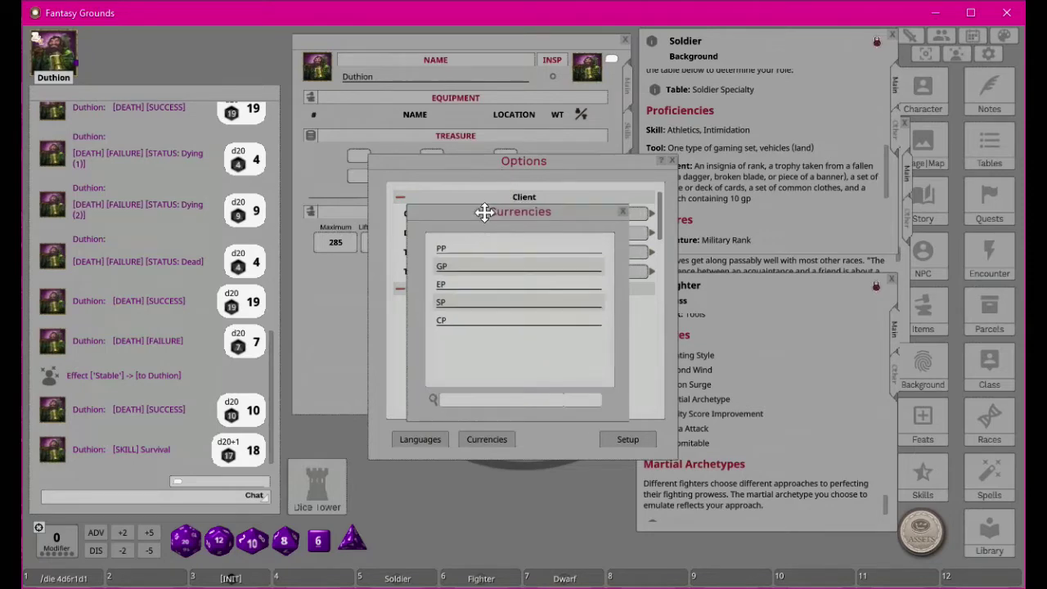
drag(519, 162, 791, 67)
drag(548, 212, 792, 82)
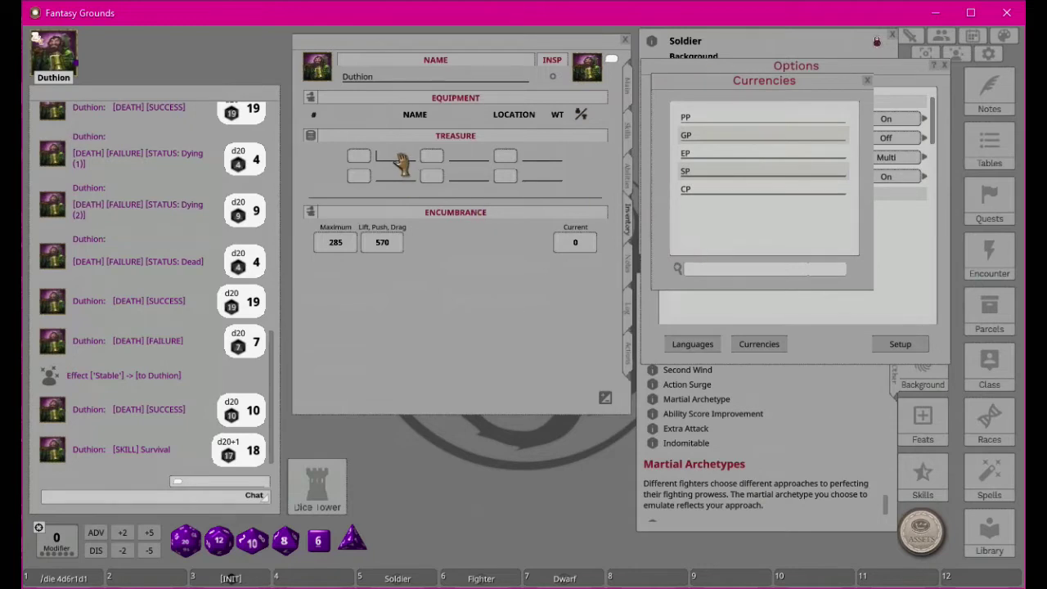
- Label Duthion's treasure slots CP, SP, EP, GP and PP, and close the Currencies list
text(CP)
click(465, 164)
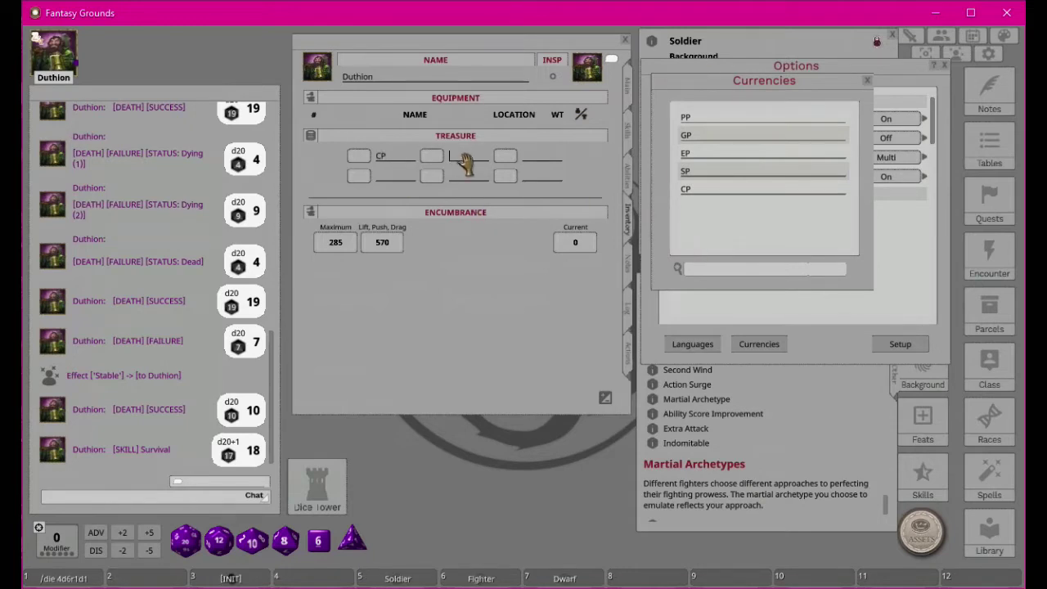
text(SP)
click(532, 164)
text(EP)
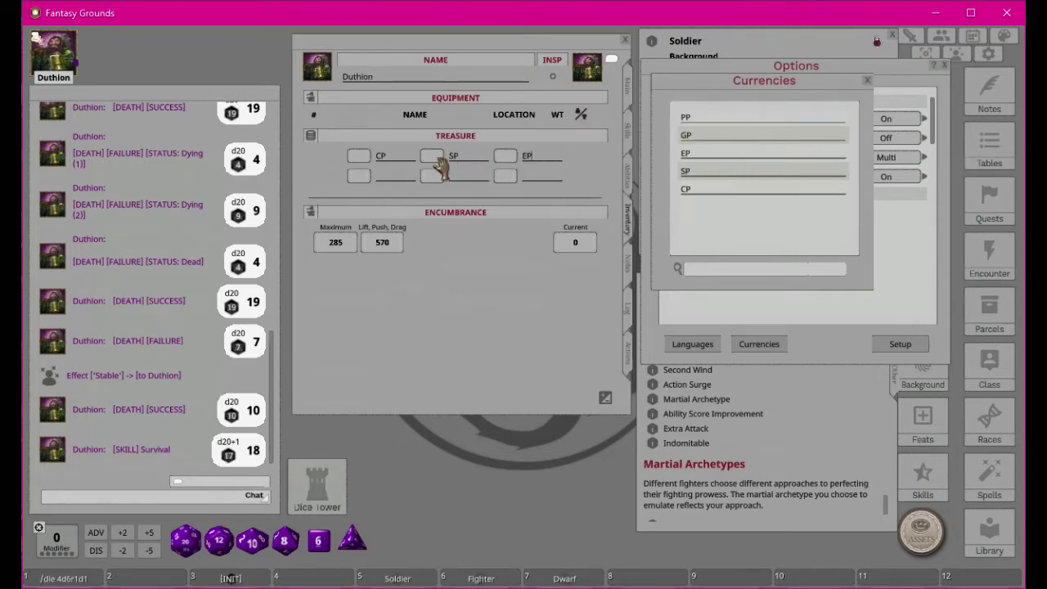
click(399, 177)
click(867, 80)
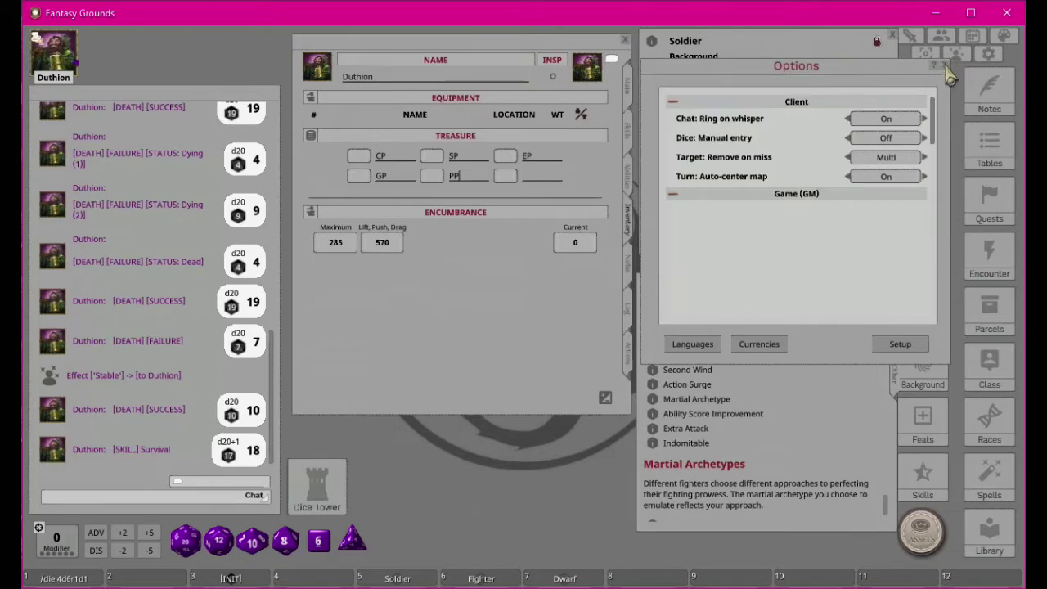
- Compare Duthion's languages with the campaign's full Languages list, and close the list and the Options
click(627, 181)
scroll(445, 239, down, 1)
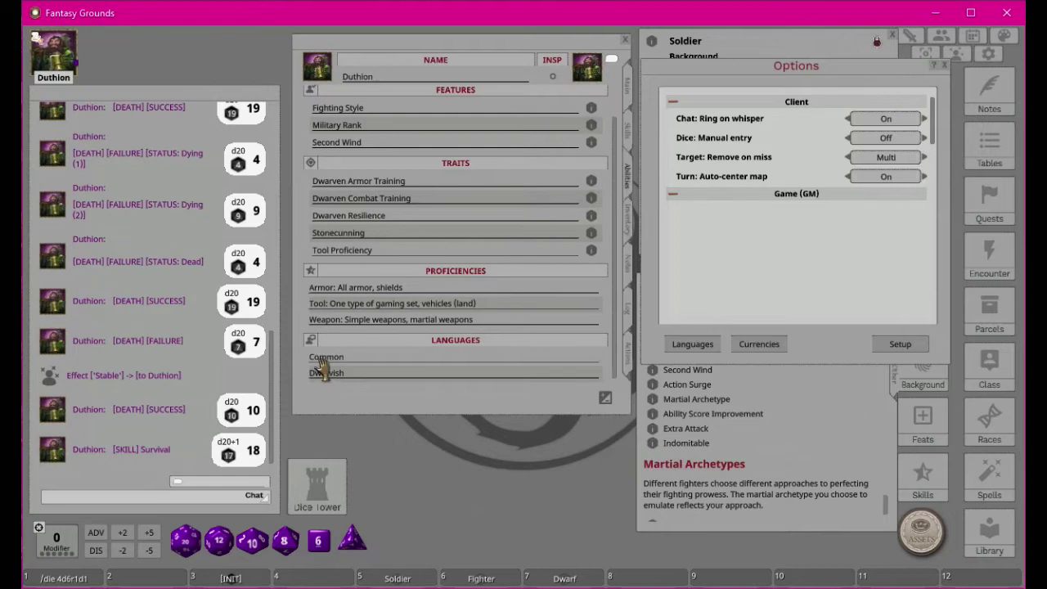
click(690, 344)
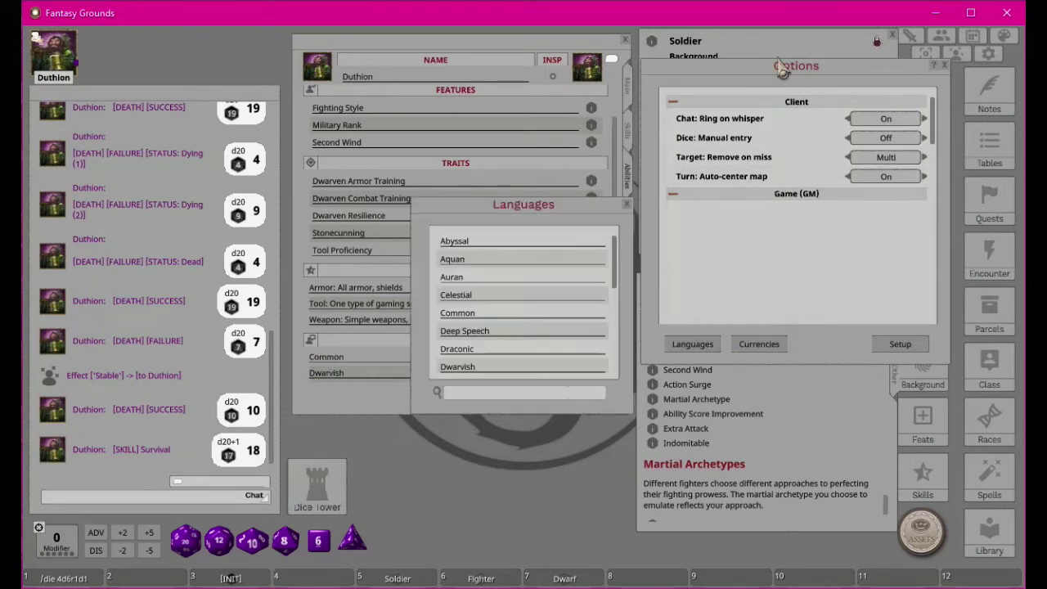
drag(509, 206, 748, 76)
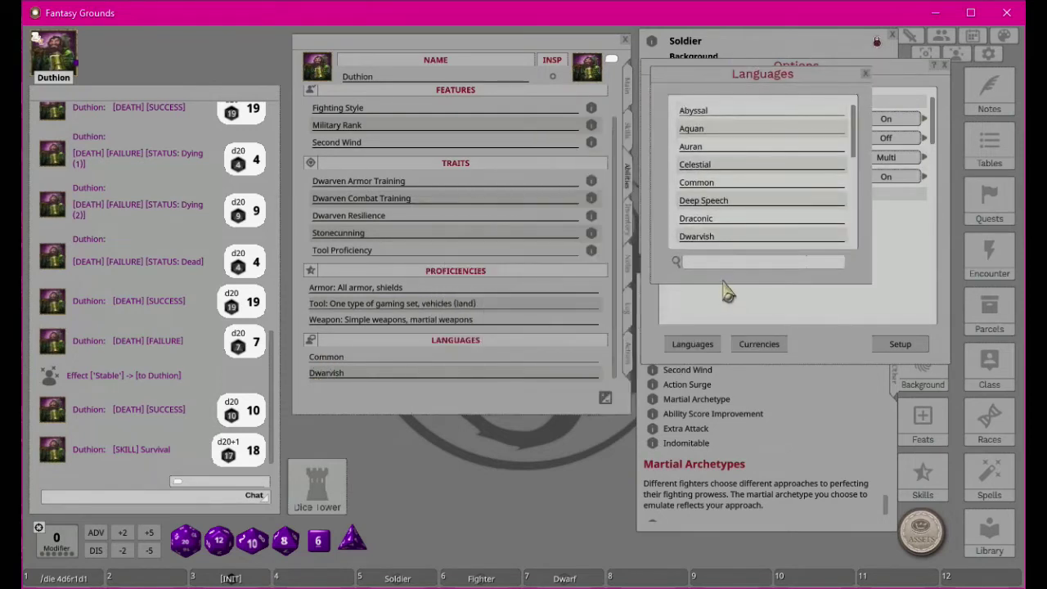
drag(724, 281, 723, 521)
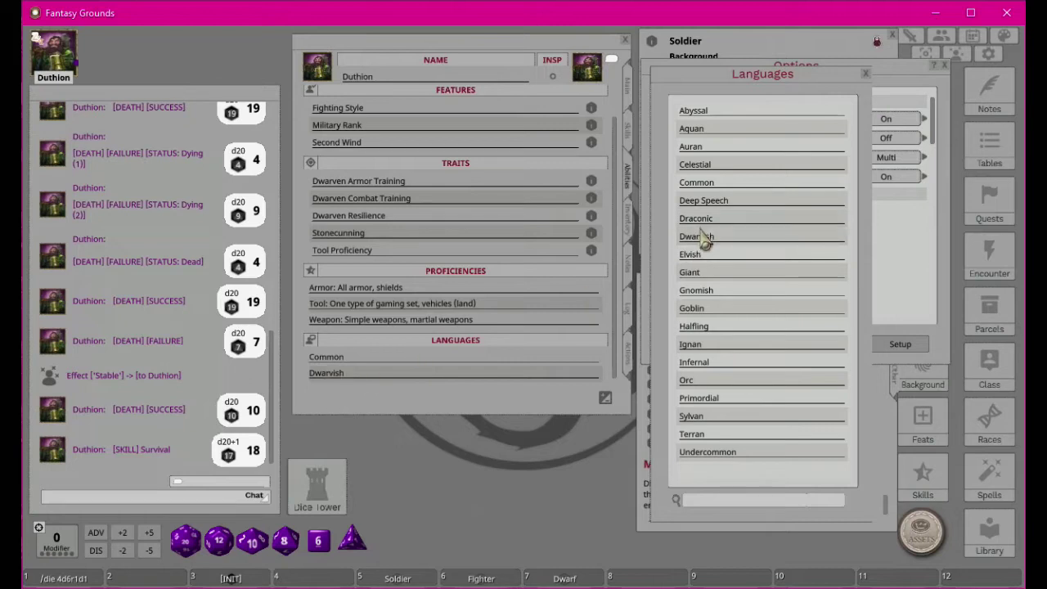
click(865, 74)
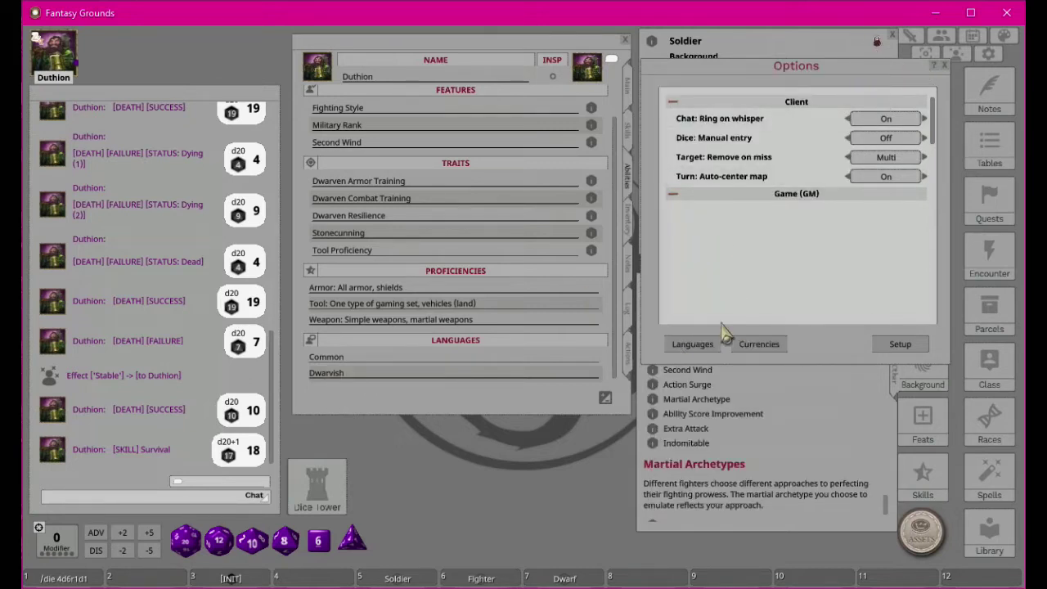
click(945, 65)
- Return to Duthion's inventory and find the starting equipment choices in the Fighter class description
click(630, 232)
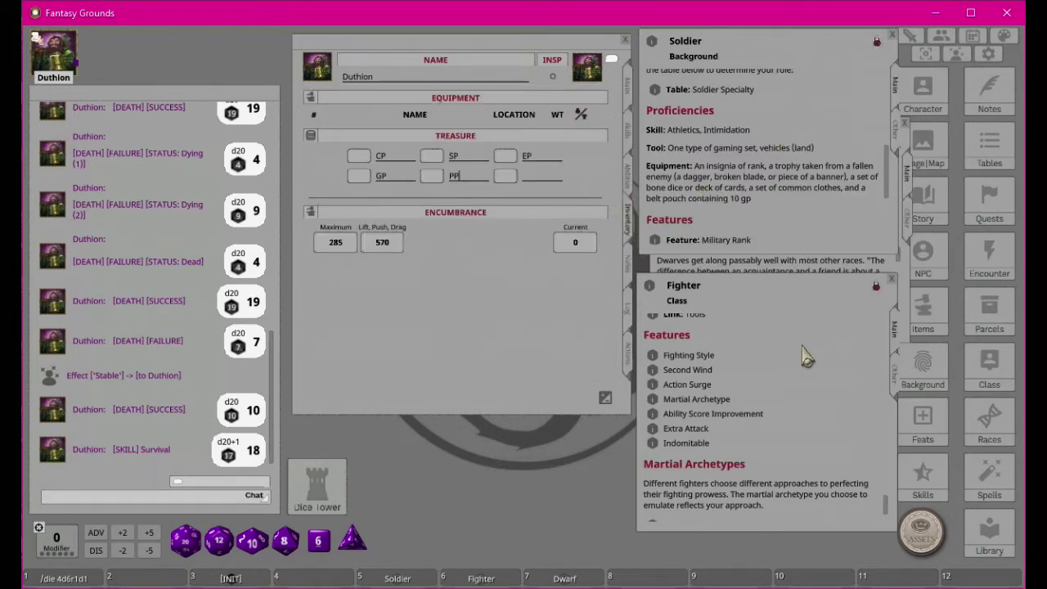
scroll(760, 348, up, 3)
scroll(761, 348, up, 3)
scroll(760, 348, down, 5)
scroll(761, 348, up, 1)
scroll(760, 348, down, 5)
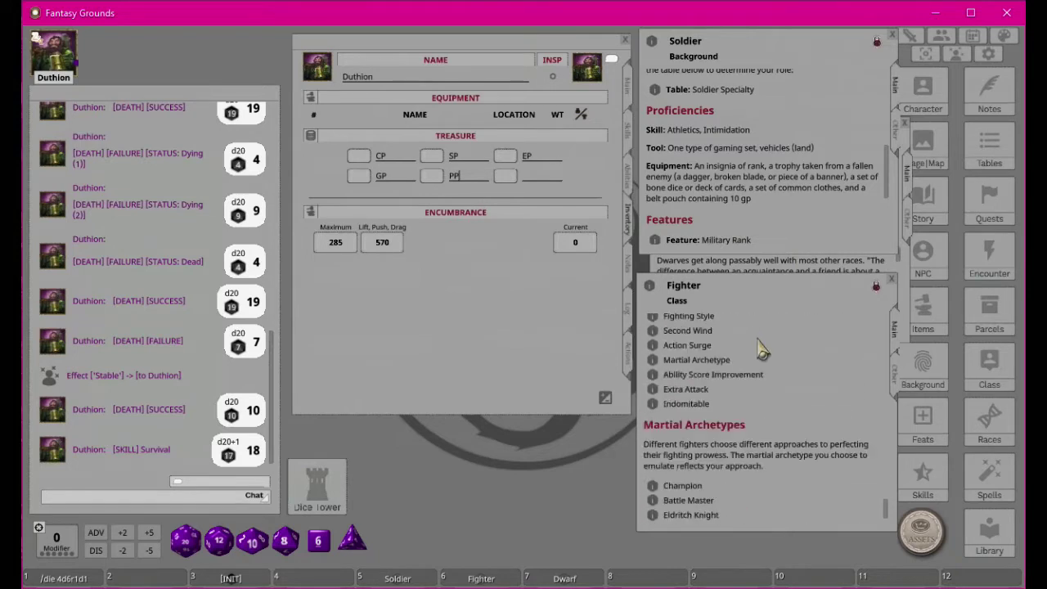
scroll(761, 348, up, 5)
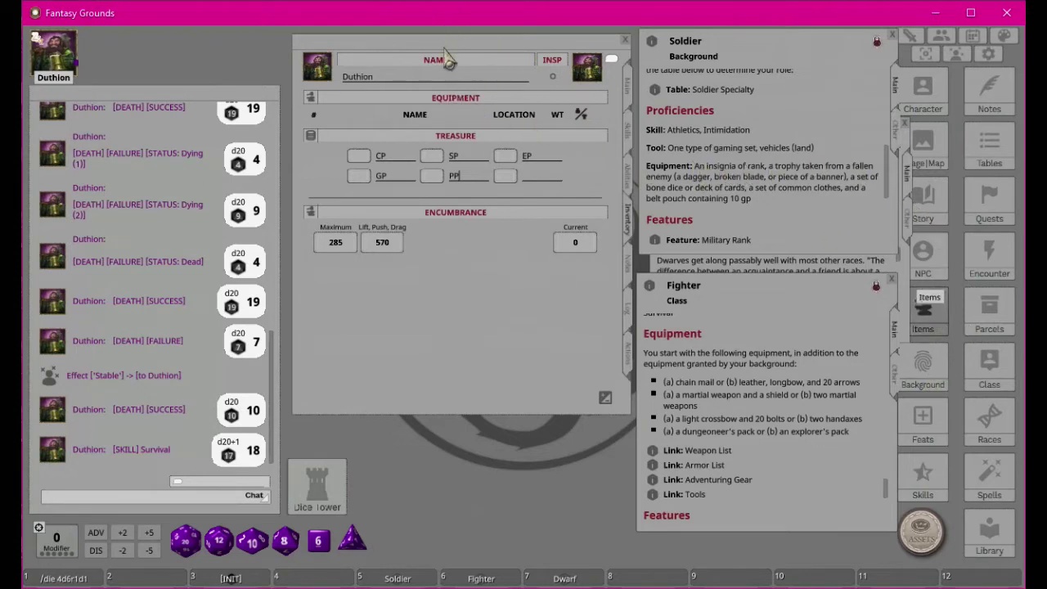
- Move the character sheet over the chat area, open the Items list beside it and widen the list
drag(450, 49, 324, 75)
drag(545, 183, 646, 233)
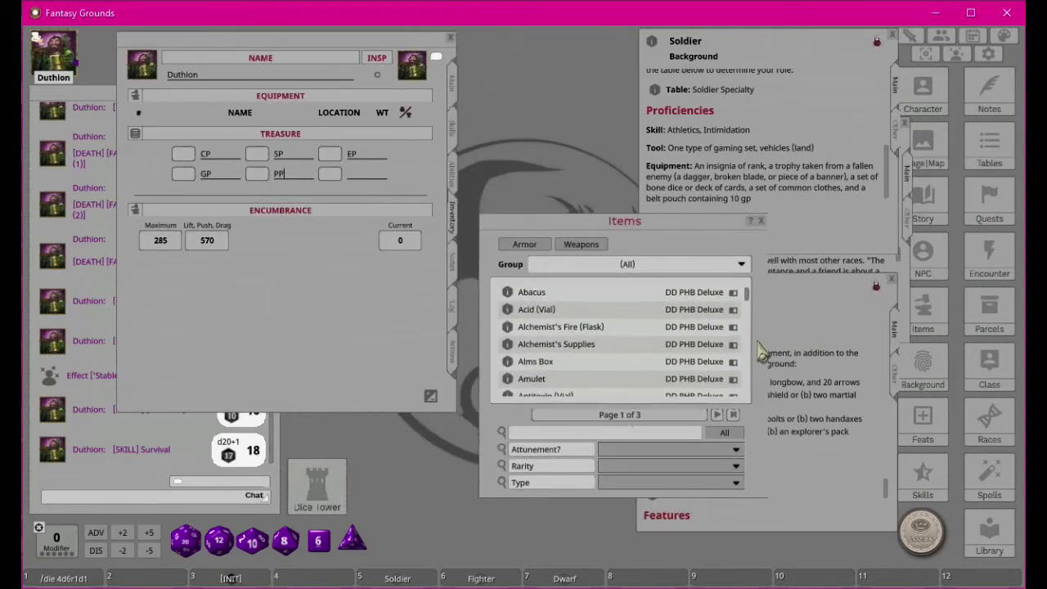
drag(773, 341, 956, 342)
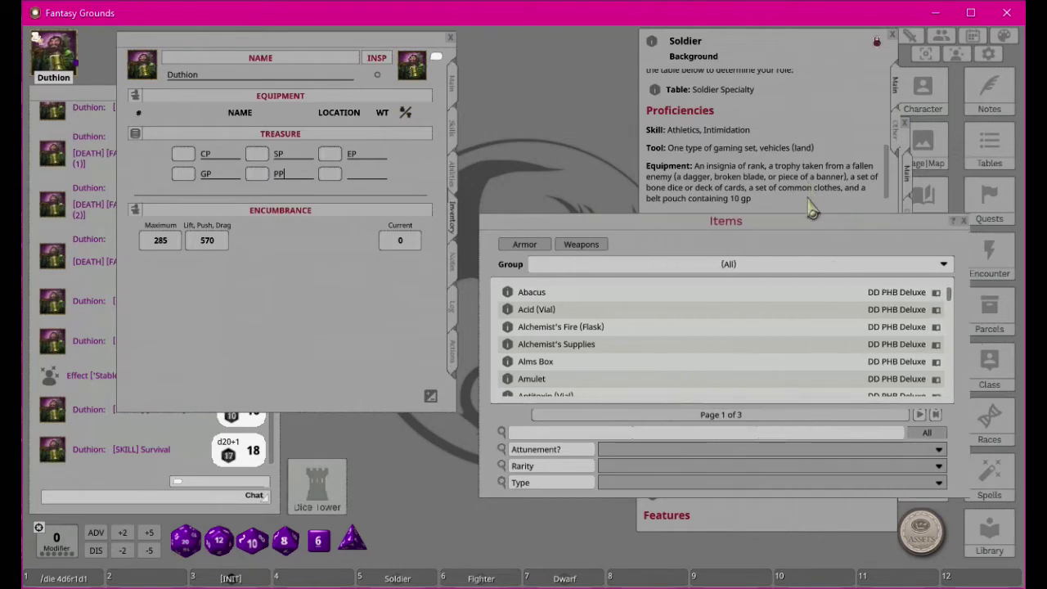
- Bring the Fighter class description in front of the Items list, showing its starting equipment and item list links
click(783, 527)
scroll(710, 368, down, 3)
scroll(740, 404, up, 3)
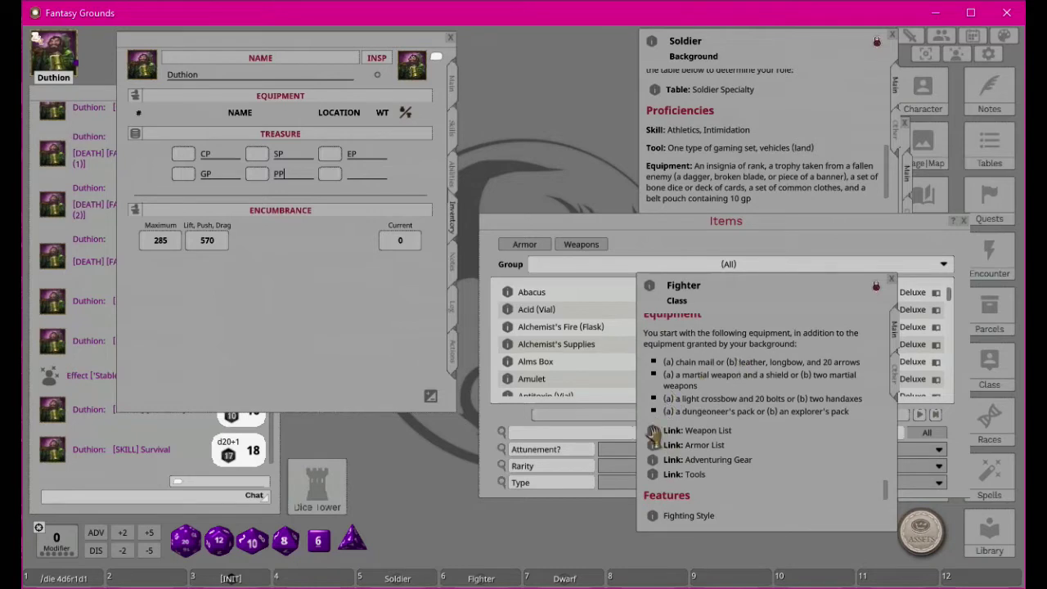
- Bring the Items list in front of the Fighter description, move it slightly aside and search it for "insig"
click(725, 225)
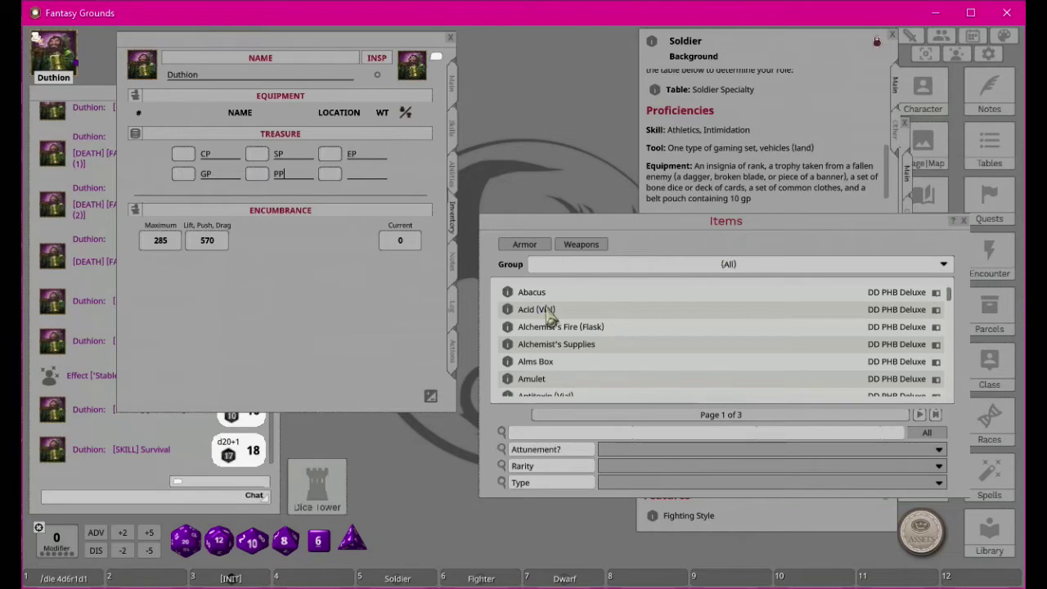
drag(731, 231, 757, 245)
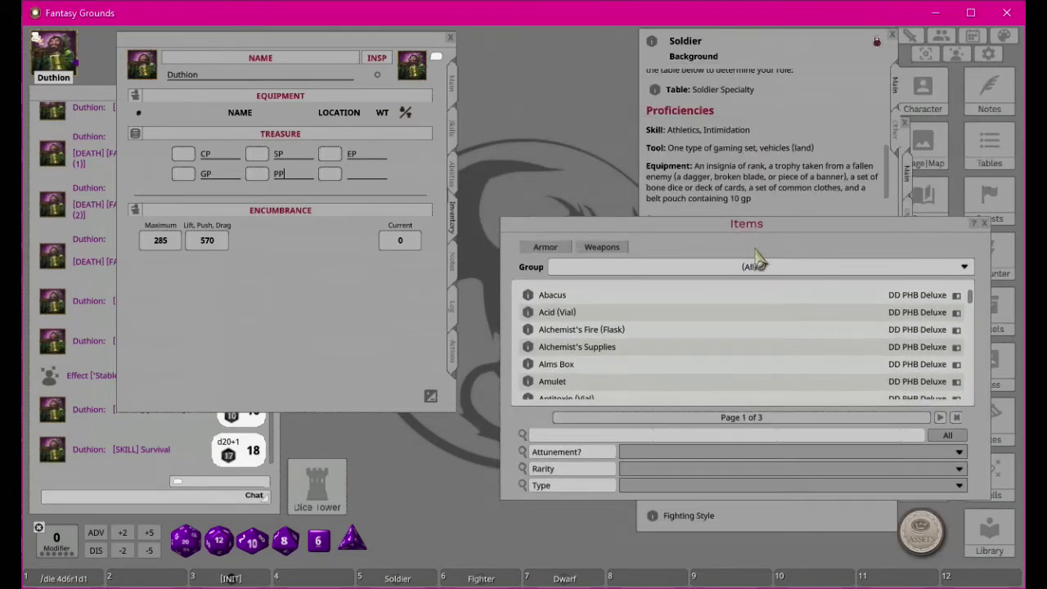
click(615, 437)
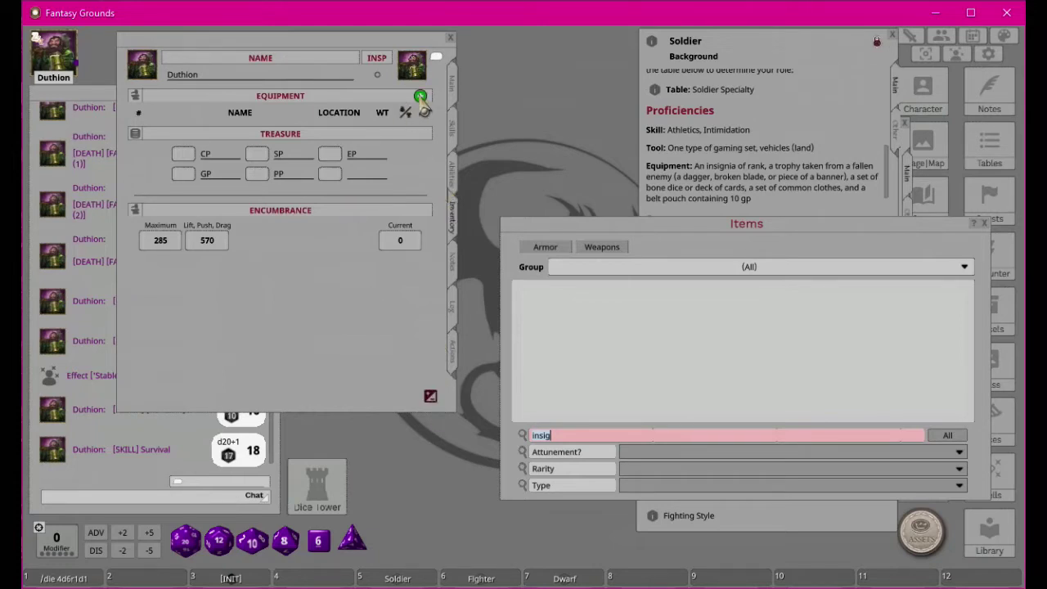
- Add a custom equipment entry named Insignia of Rank with a weight of 1.1 to Duthion's inventory
click(421, 97)
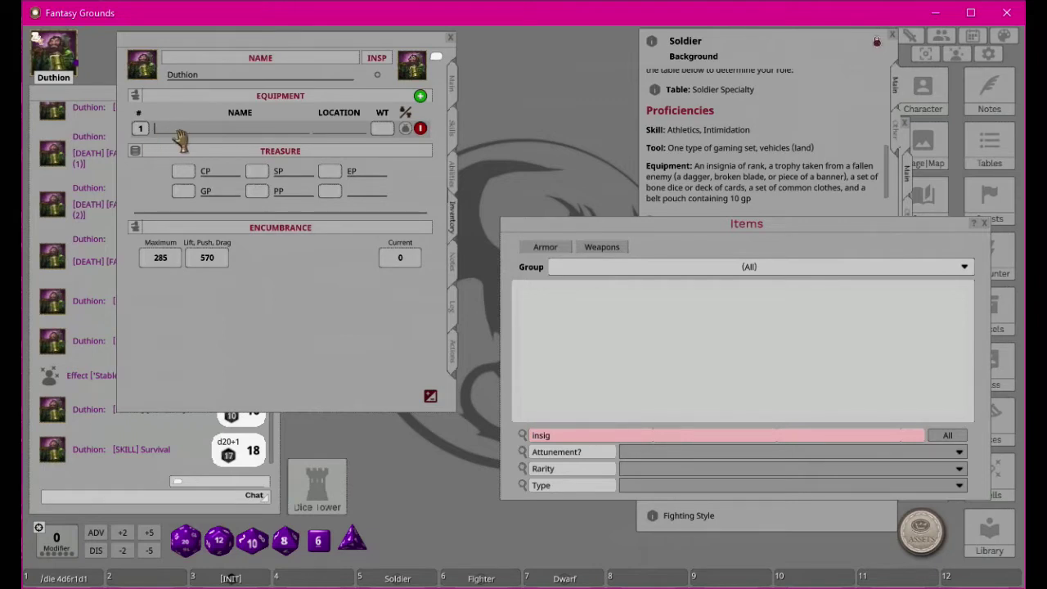
text(Insignia of)
text(Rank)
click(383, 129)
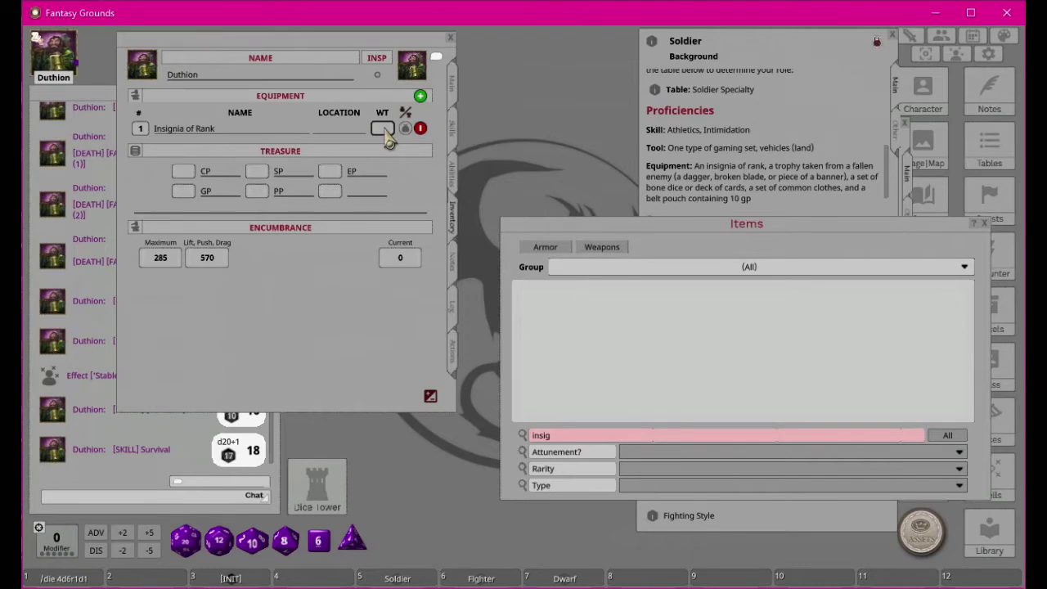
text(1)
click(350, 131)
click(381, 132)
click(327, 130)
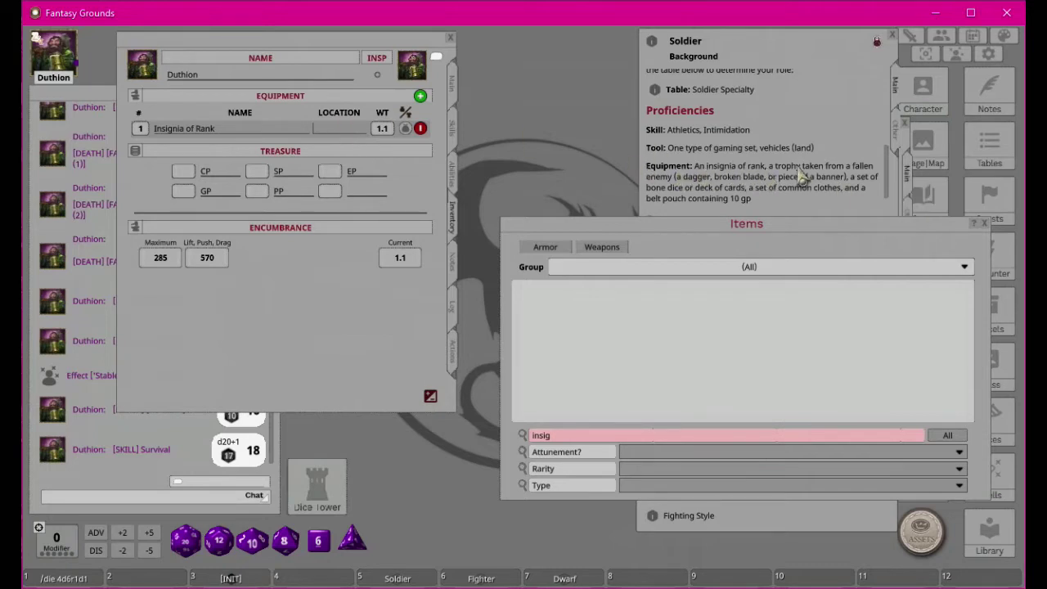
- Search the Items list for "tro" and "dagger", add the Dagger to the equipment and switch it from equipped to carried
click(581, 439)
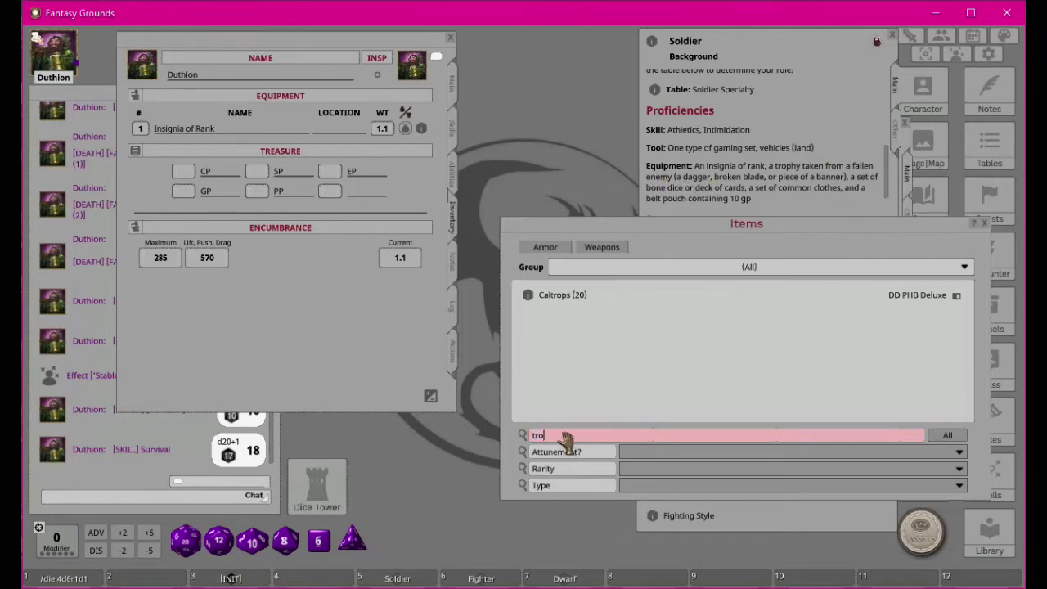
key(BackSpace)
key(BackSpace)
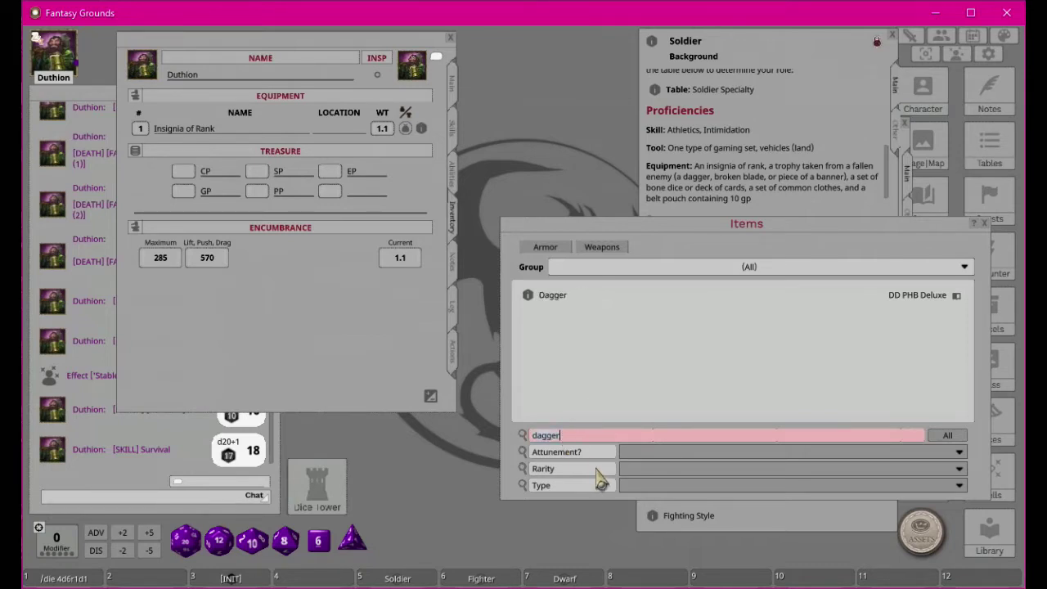
drag(528, 302, 347, 311)
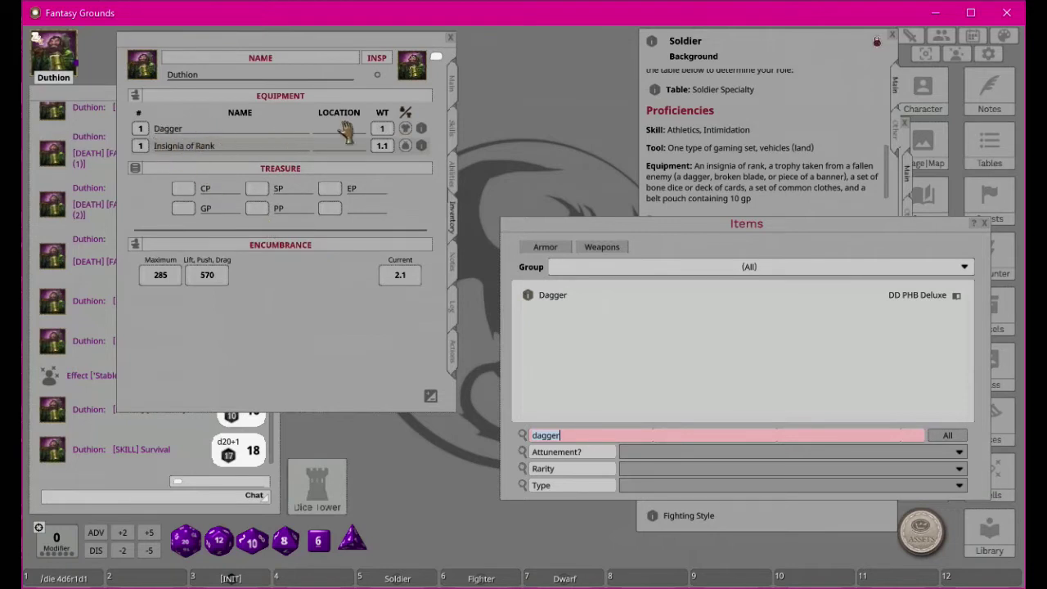
click(406, 129)
click(408, 129)
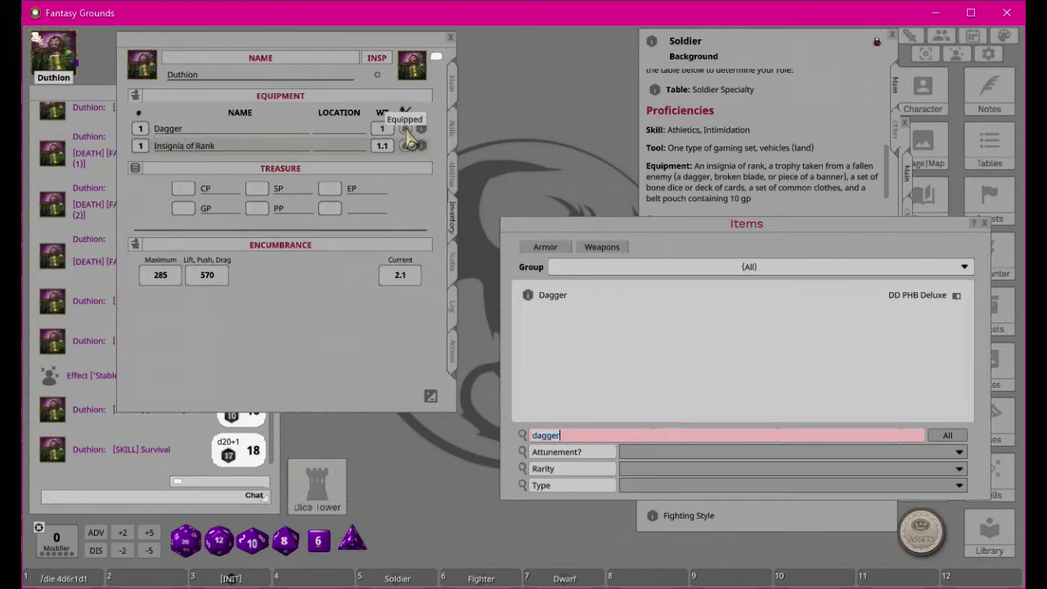
- Rename the Dagger in the equipment list as Broken Blade Dagger Trophy
click(203, 131)
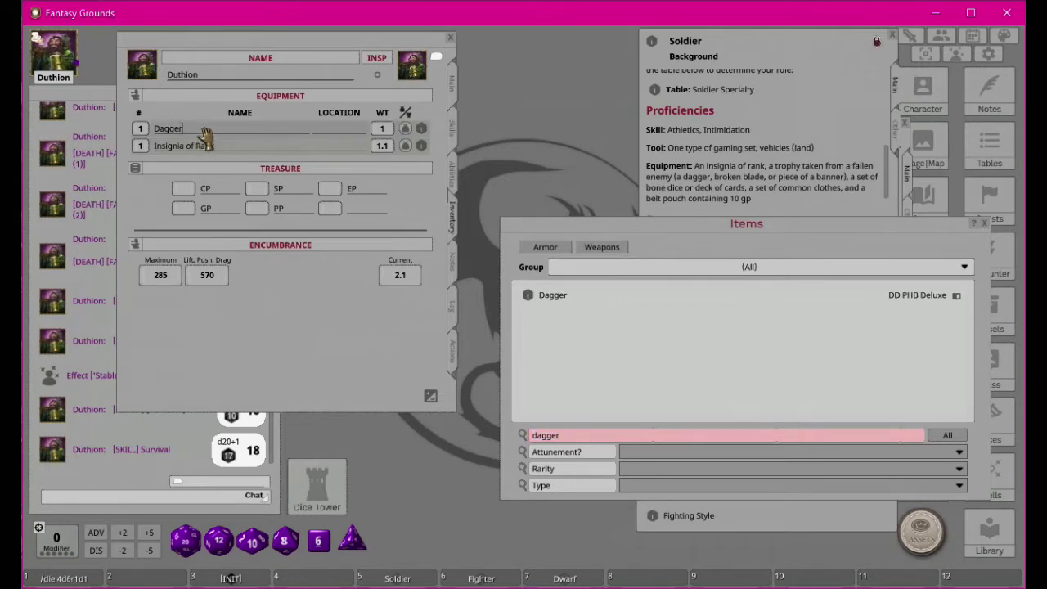
key(shift)
text(Broken)
key(ctrl+Left)
text(Blade)
text(Tr)
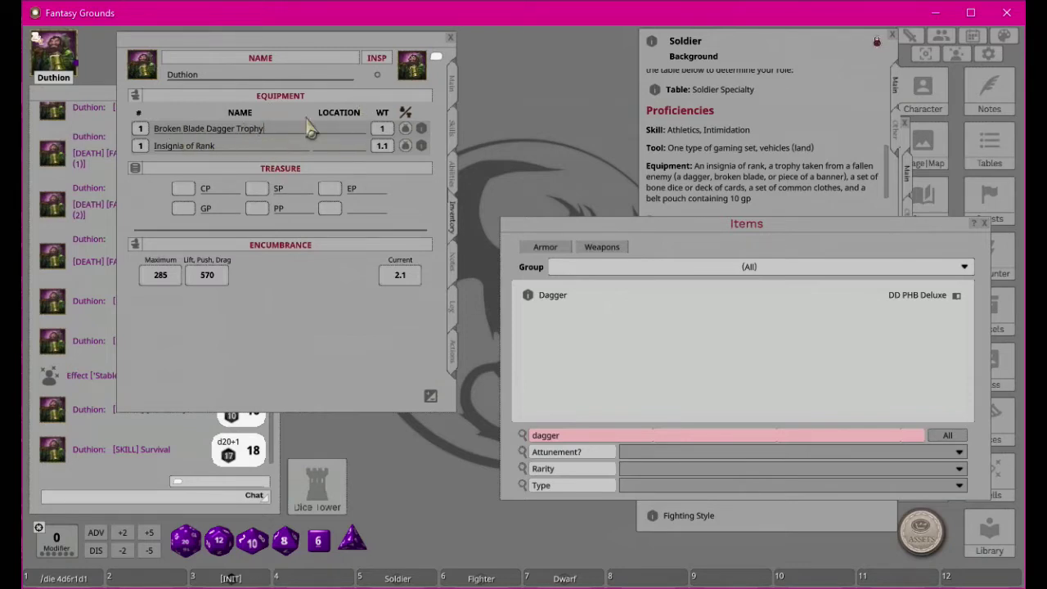
- Add an empty equipment row below Insignia of Rank and delete it again
key(Return)
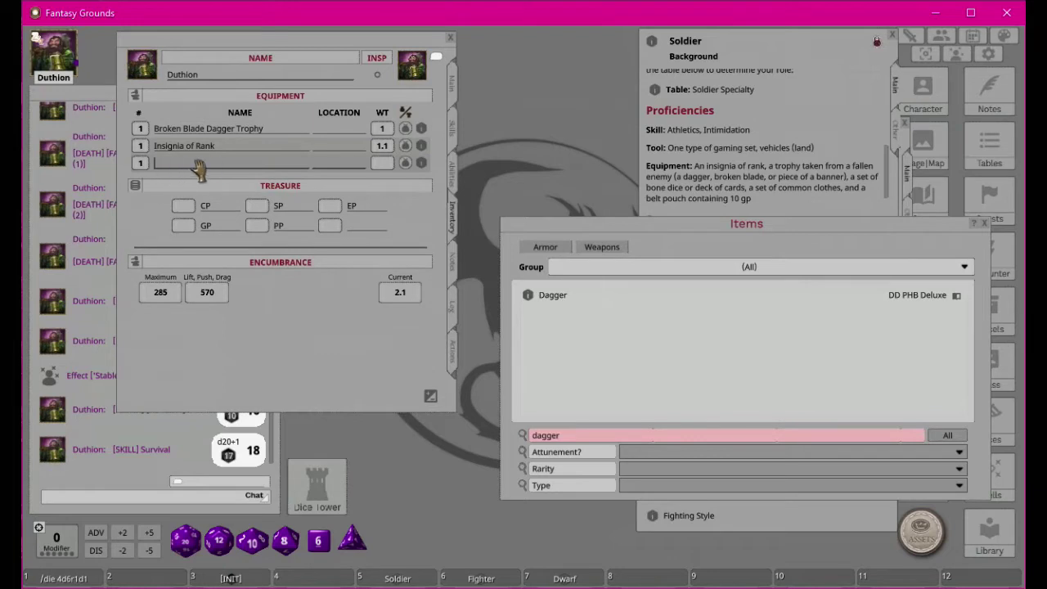
click(431, 395)
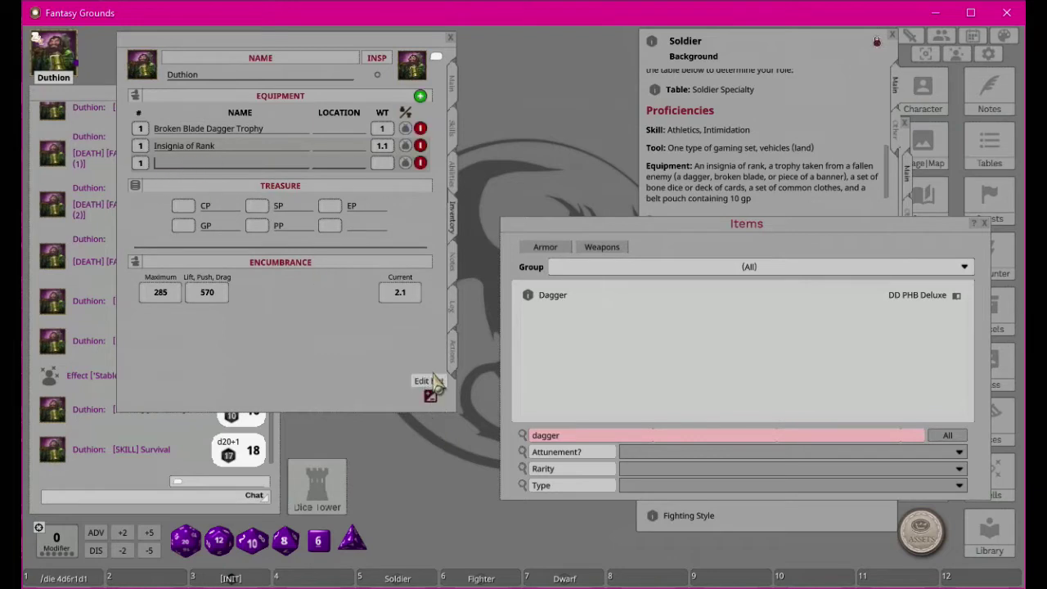
click(420, 164)
click(431, 397)
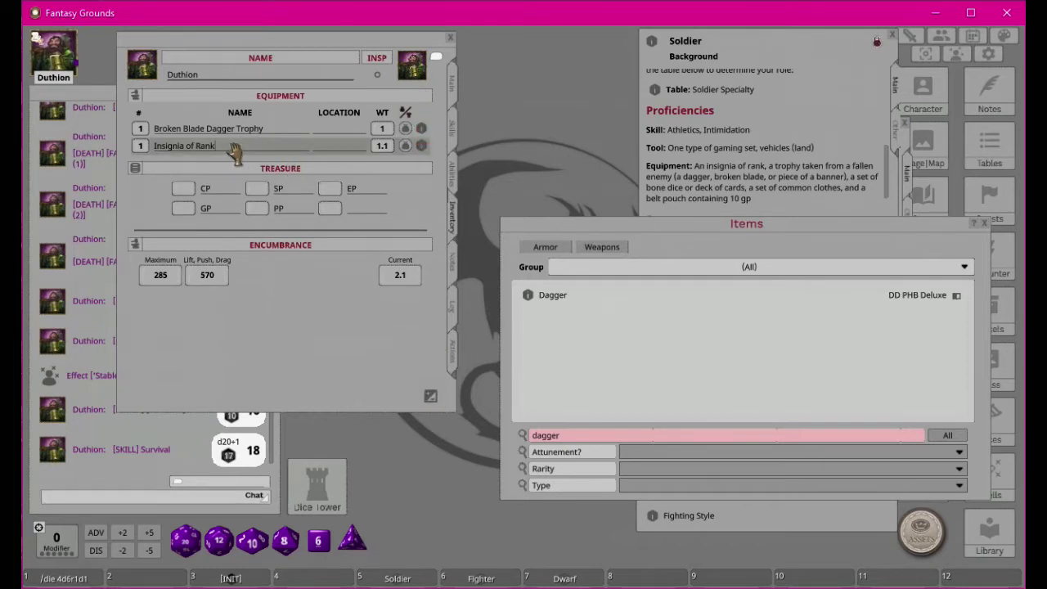
- Set the weight of the Insignia of Rank to 1
click(280, 133)
click(259, 148)
click(381, 147)
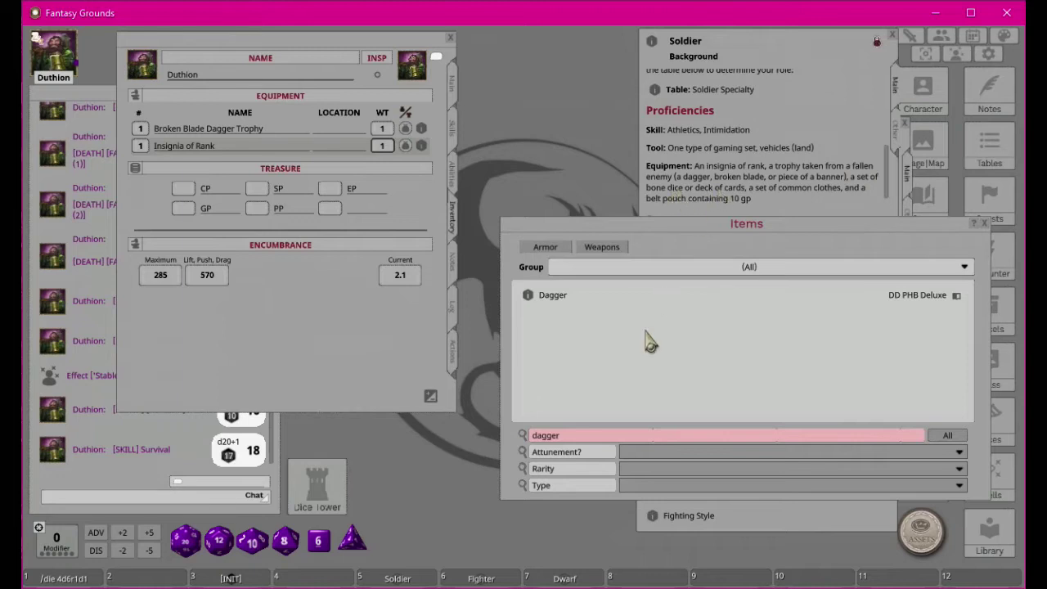
- Search the Items list for "cards" and "card", and add the Playing Card Set to Duthion's equipment
click(590, 435)
key(BackSpace)
key(BackSpace)
key(BackSpace)
key(BackSpace)
key(BackSpace)
key(BackSpace)
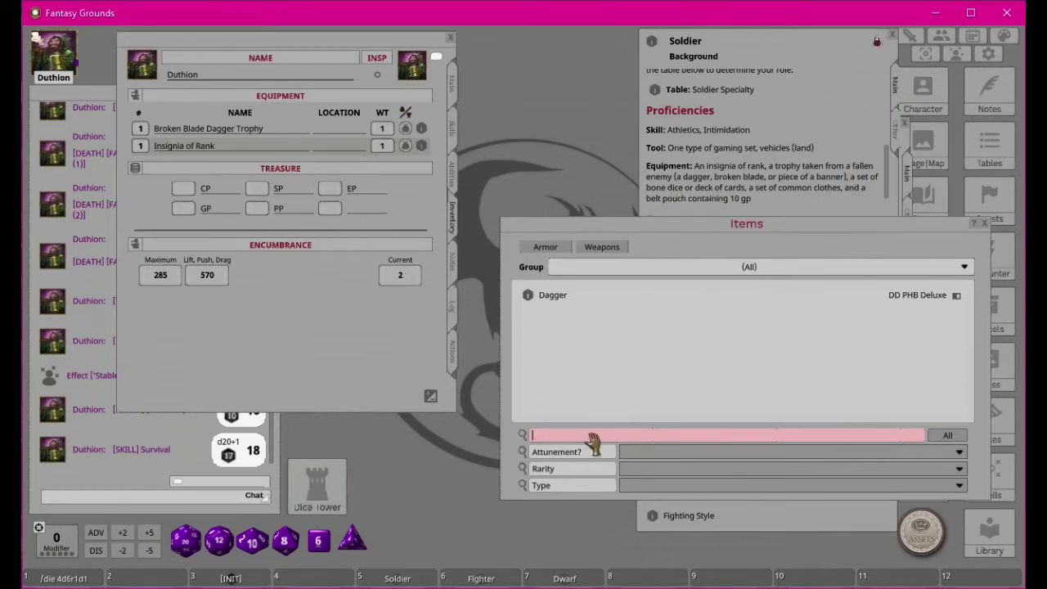
text(cards)
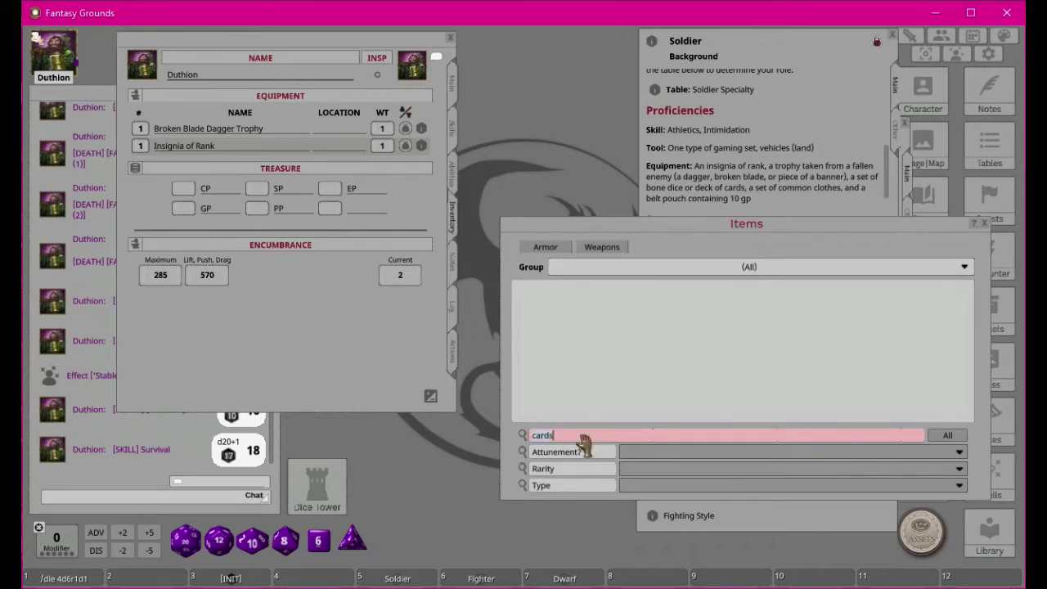
key(BackSpace)
key(BackSpace)
key(BackSpace)
key(BackSpace)
key(BackSpace)
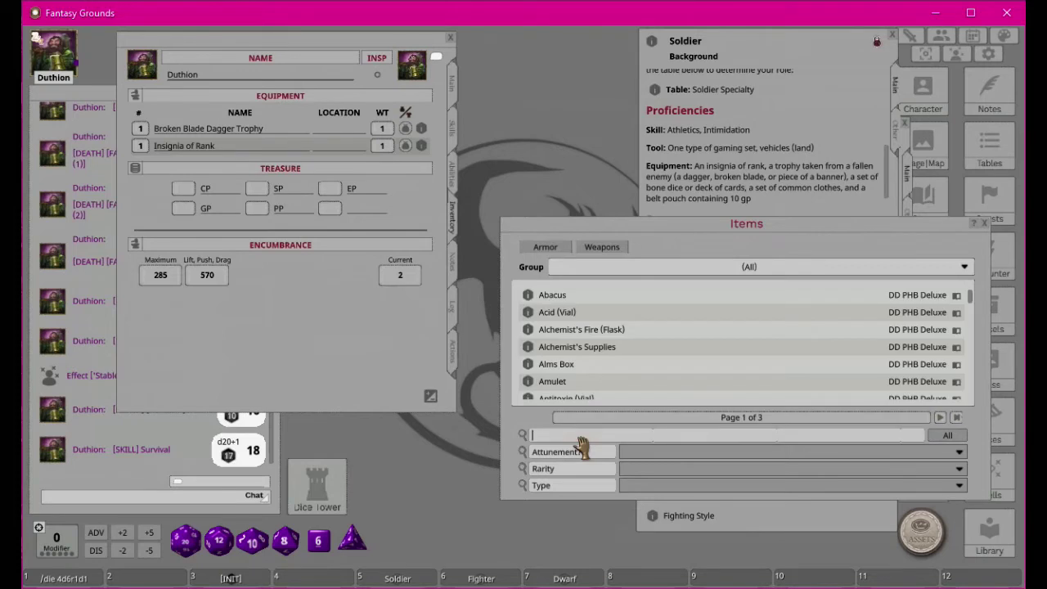
text(card)
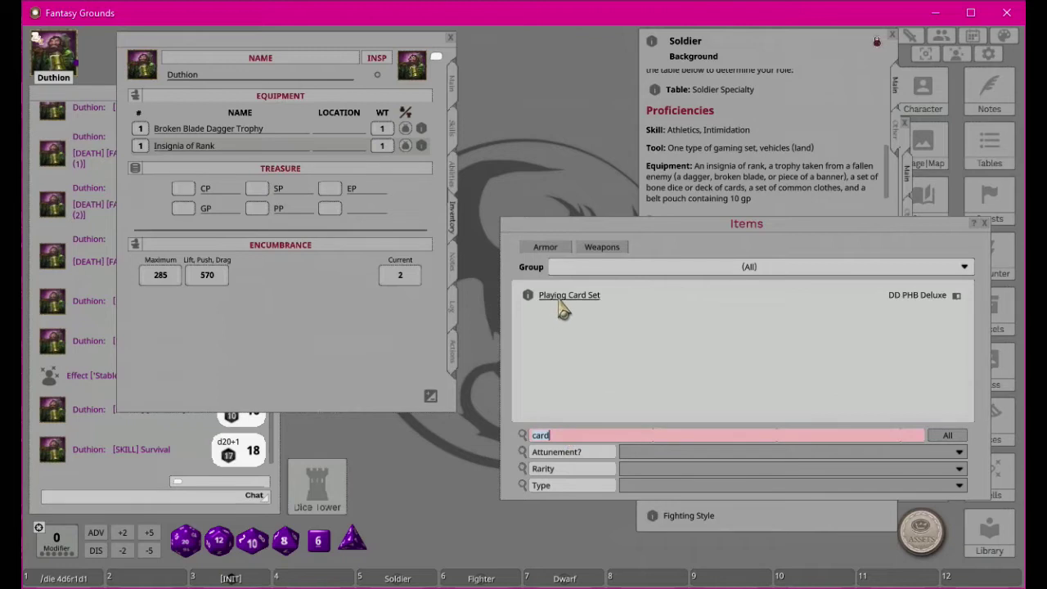
drag(562, 309, 241, 319)
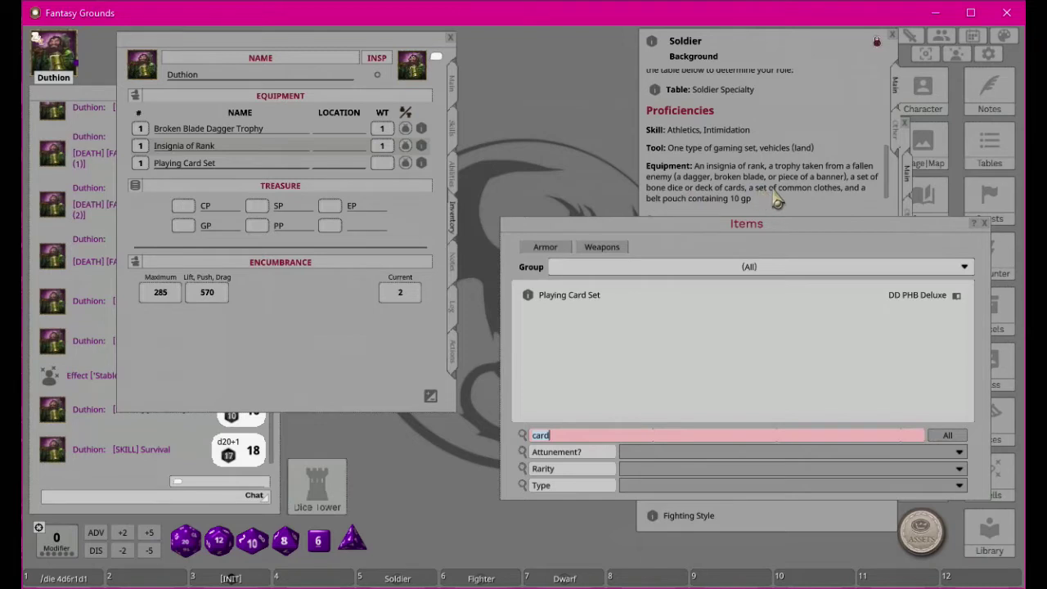
- Find "common" and "pouch" in the Items list, adding Clothes, Common and the plain Pouch to Duthion's equipment
click(563, 437)
text(ommon)
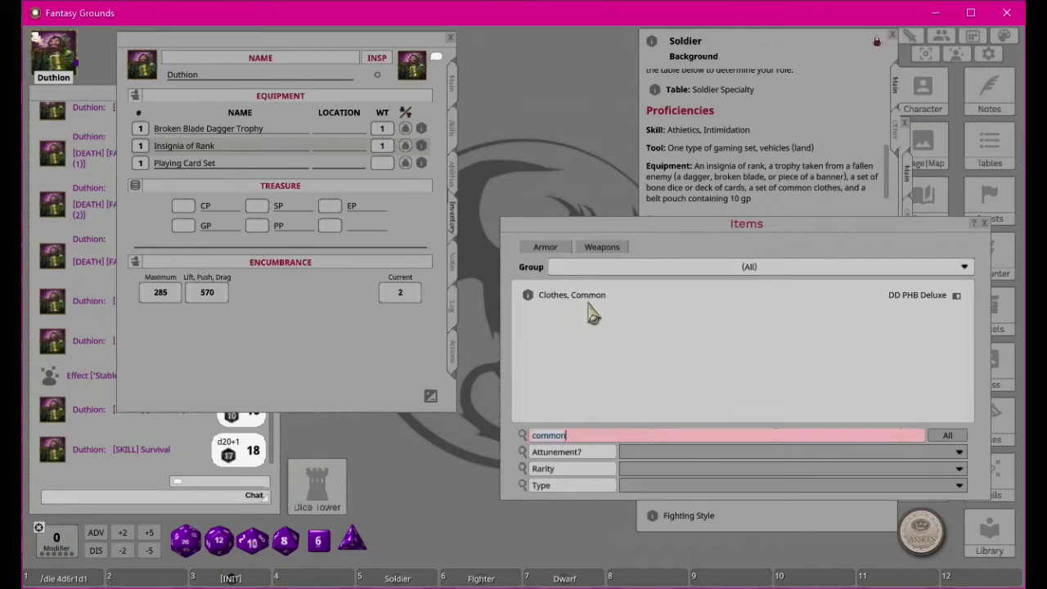
drag(529, 295, 312, 343)
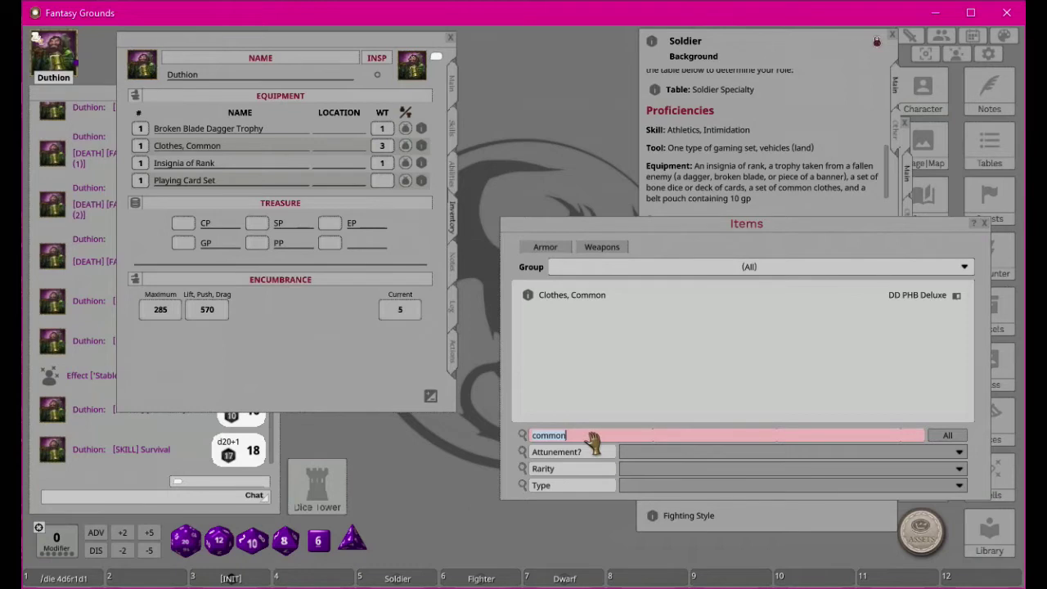
text(pouch)
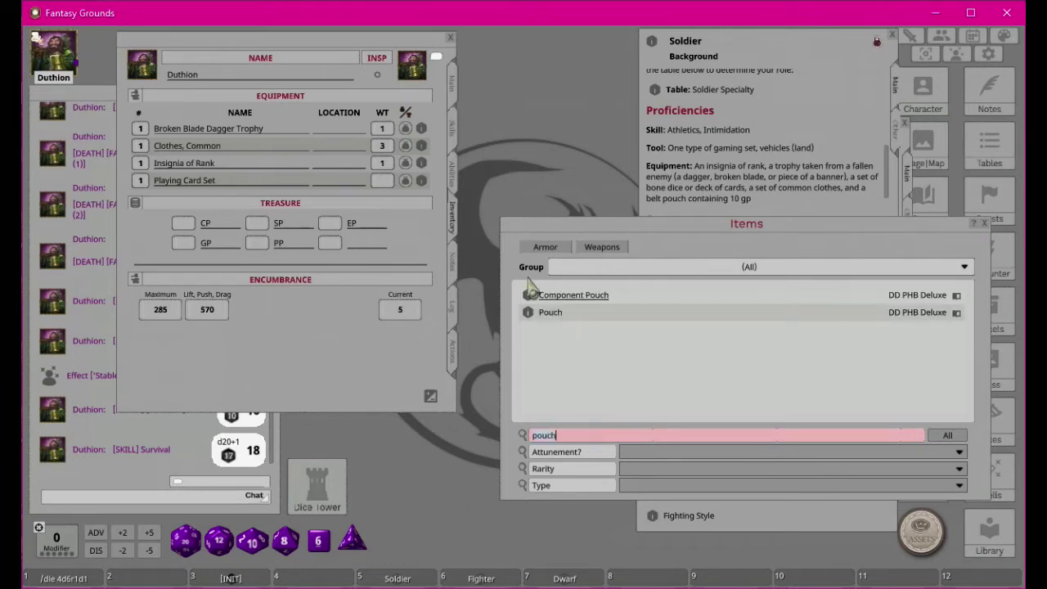
drag(529, 319, 284, 351)
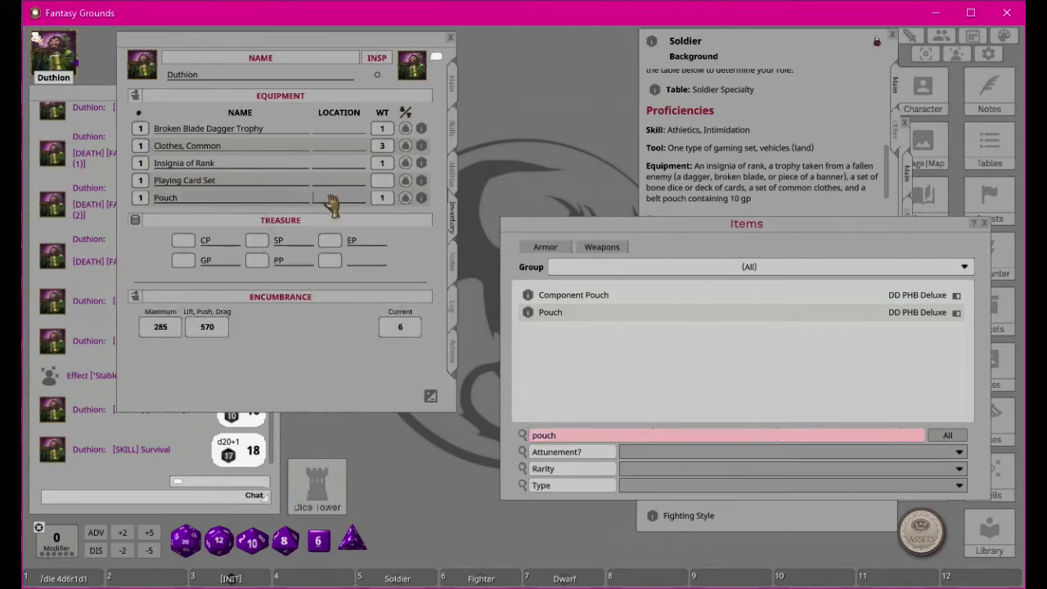
- Set the Pouch's location to Belt and record 10 GP in the treasure section
text(Belt)
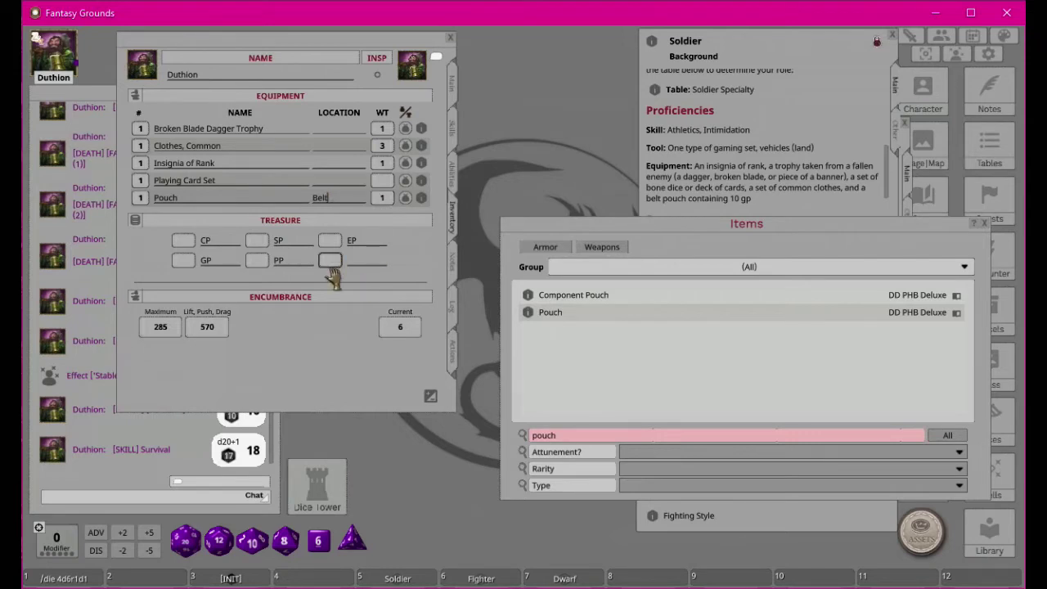
click(276, 182)
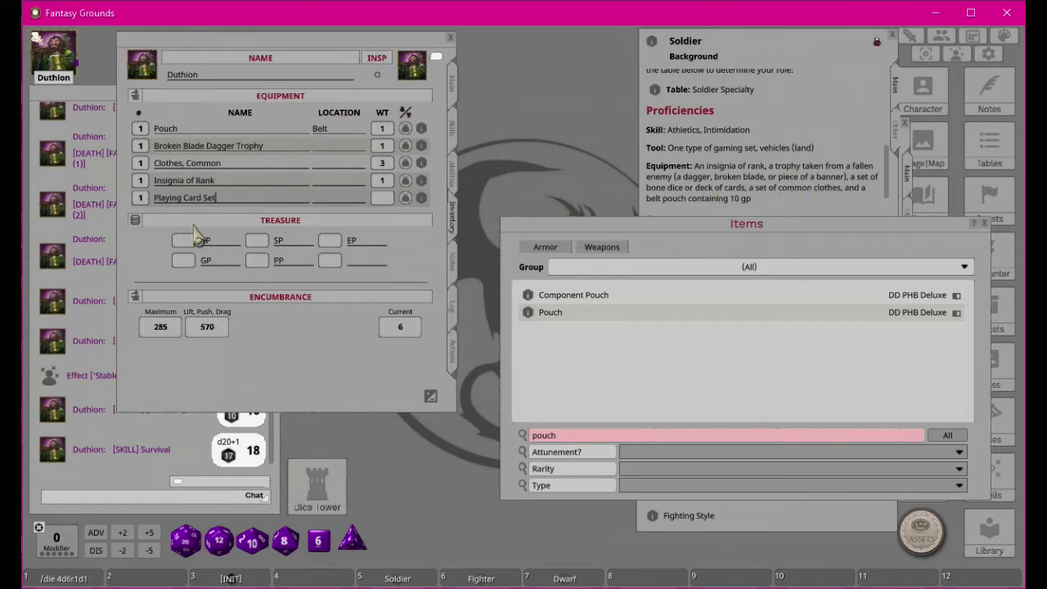
click(182, 261)
text(10)
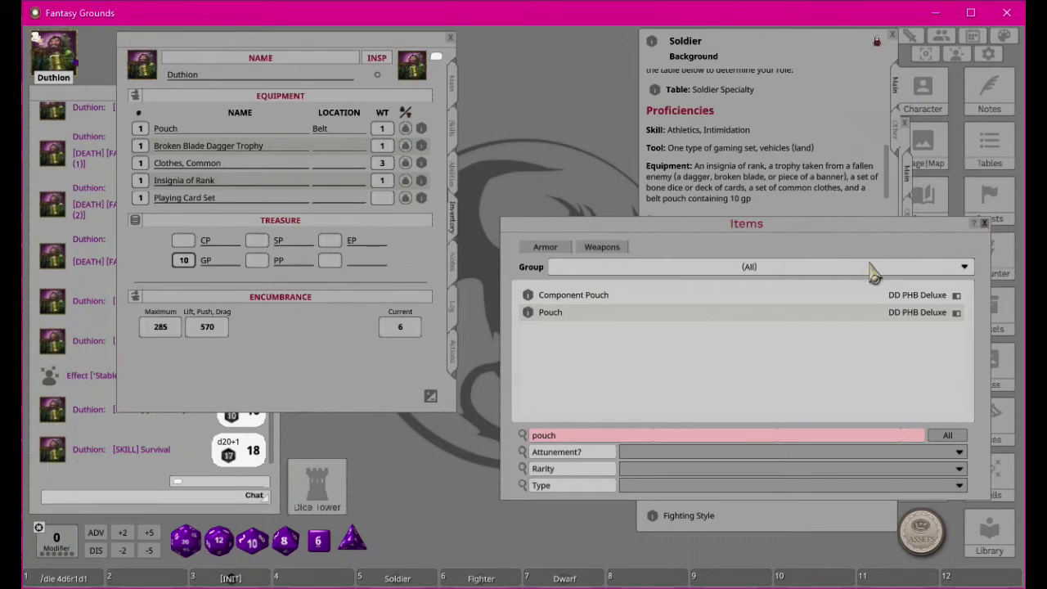
- Examine the Soldier background's features and suggested characteristics, reading the Military Rank feature and closing it
click(769, 148)
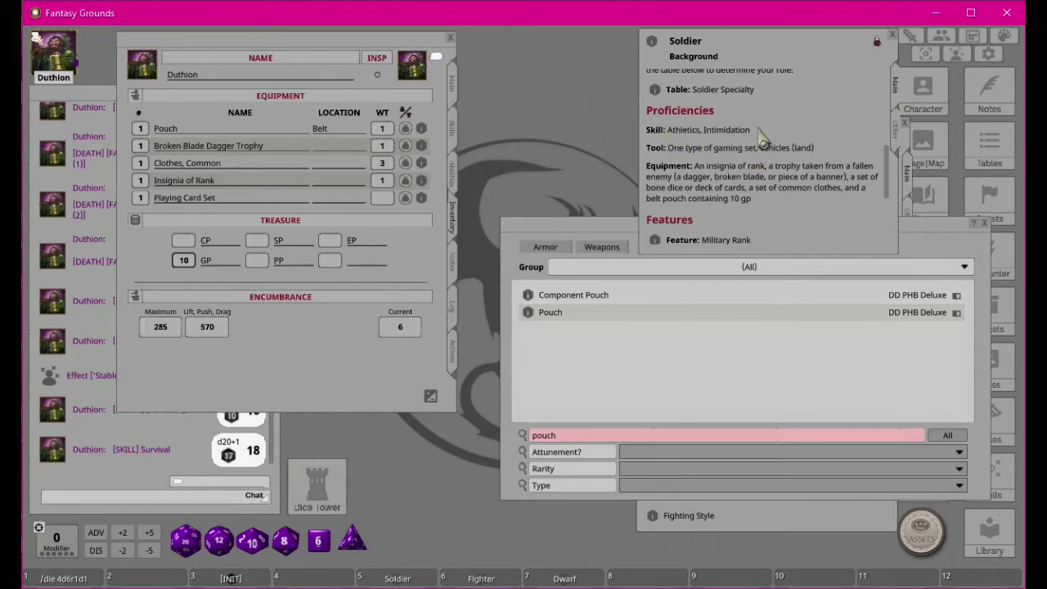
scroll(806, 200, down, 2)
scroll(806, 200, down, 3)
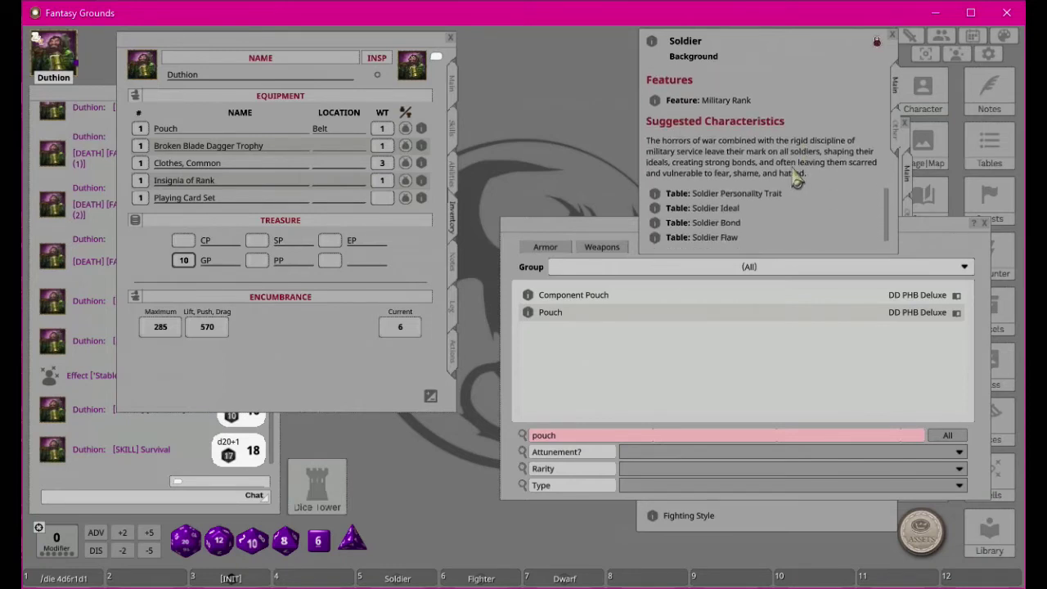
click(655, 100)
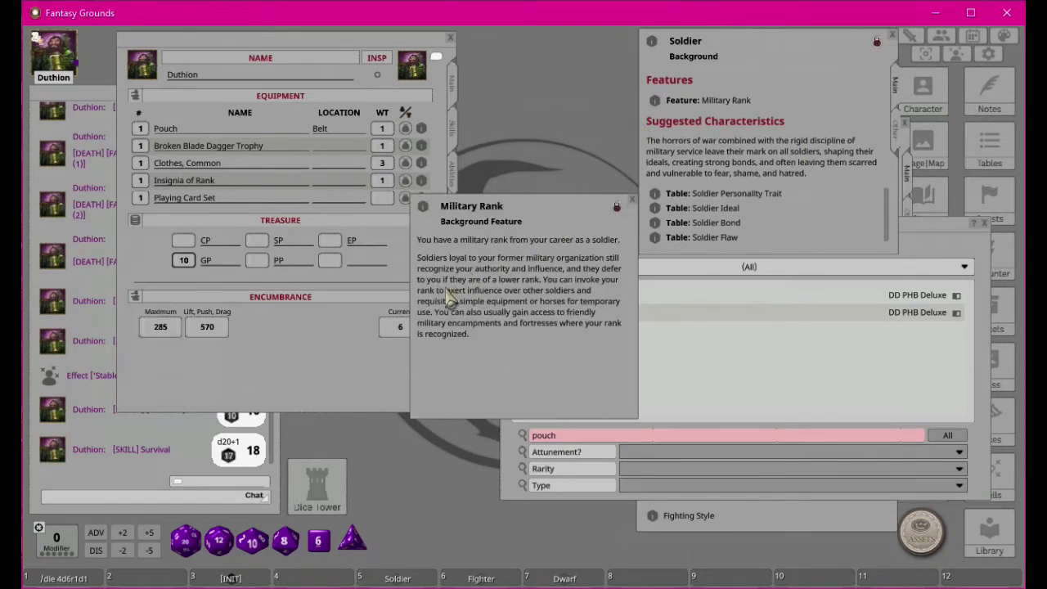
click(633, 201)
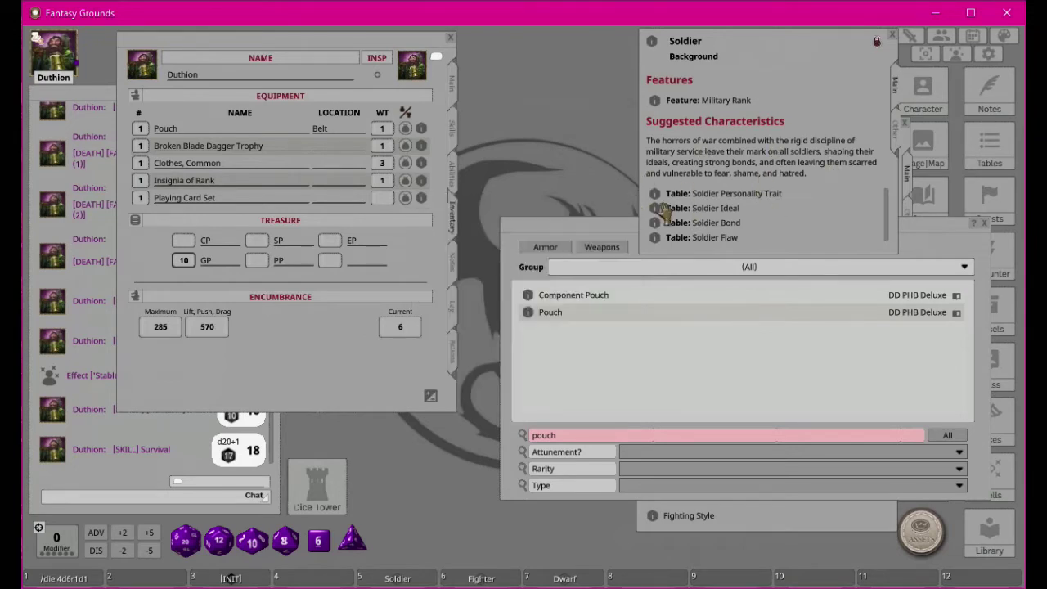
- Enter Chaotic Neutral as Duthion's alignment in the character's notes
click(454, 272)
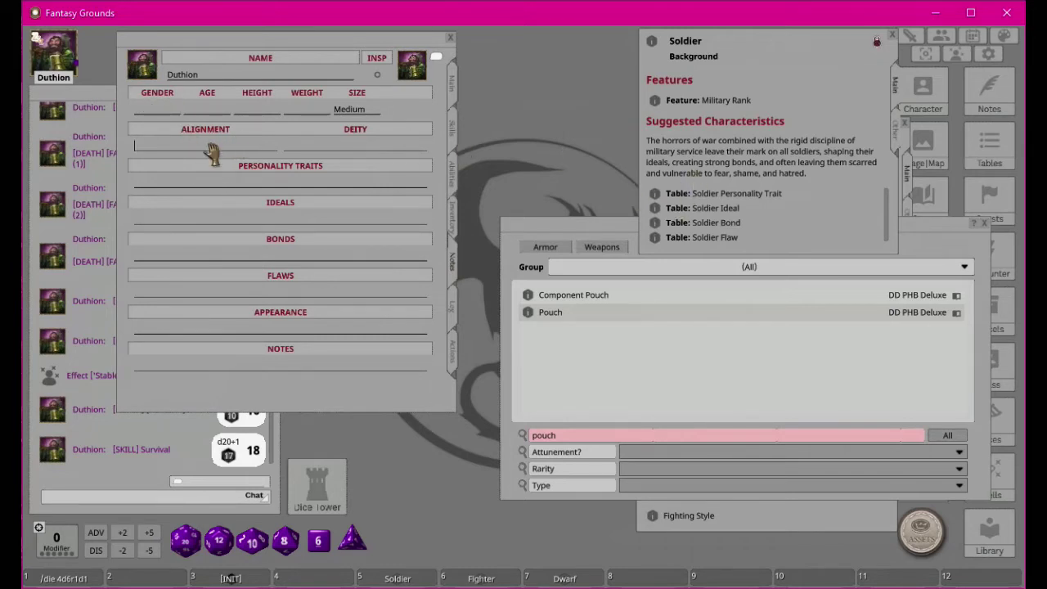
text(Chaotic Neutral)
- Open the Soldier Personality Trait table, move it clear of the character sheet, roll on it and read through its entries
click(655, 194)
drag(546, 193, 692, 93)
click(565, 151)
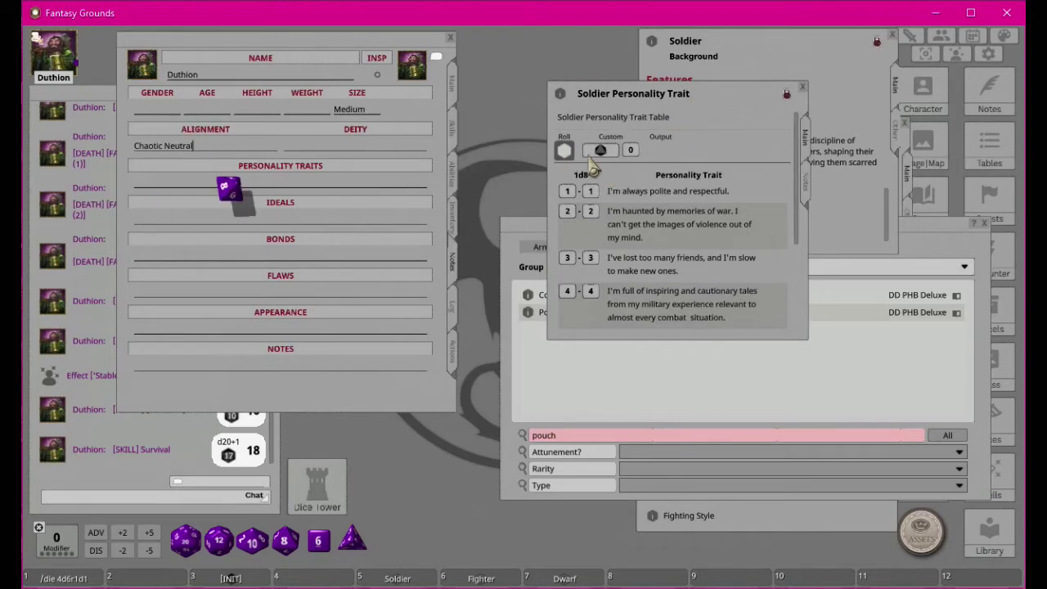
scroll(699, 245, down, 3)
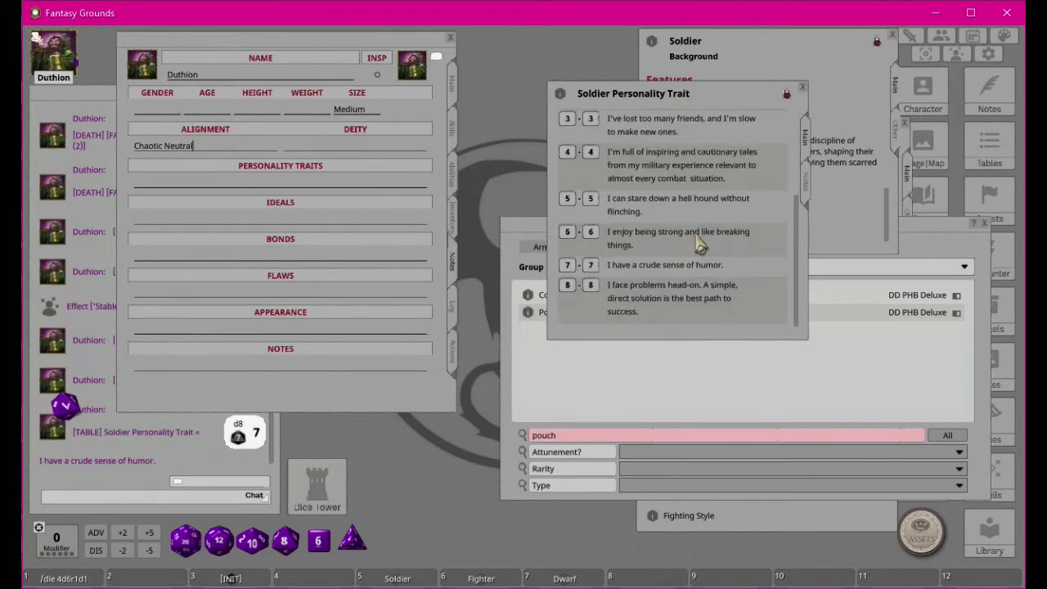
- Add "I have a crude sense of humor." to the personality traits, roll again, add "I'm always polite and respectful." below it and close the table
drag(735, 268, 231, 186)
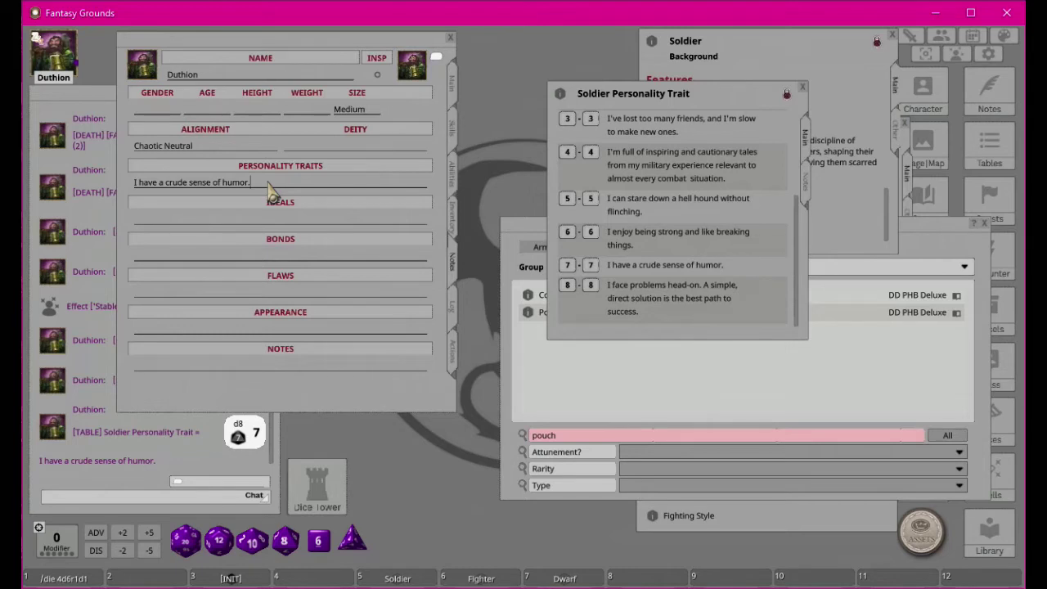
key(Return)
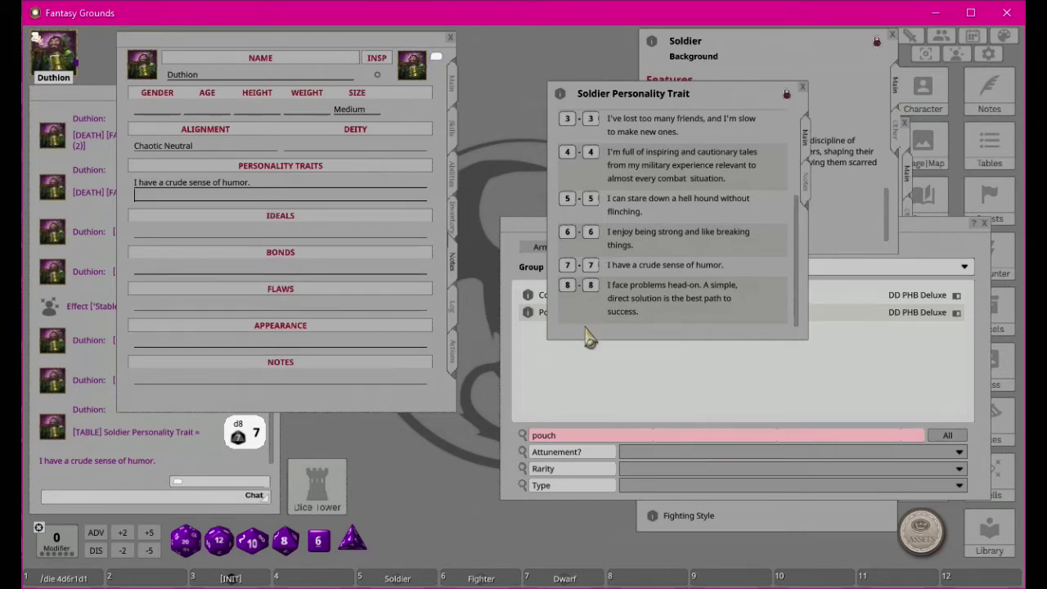
scroll(564, 106, up, 5)
click(564, 131)
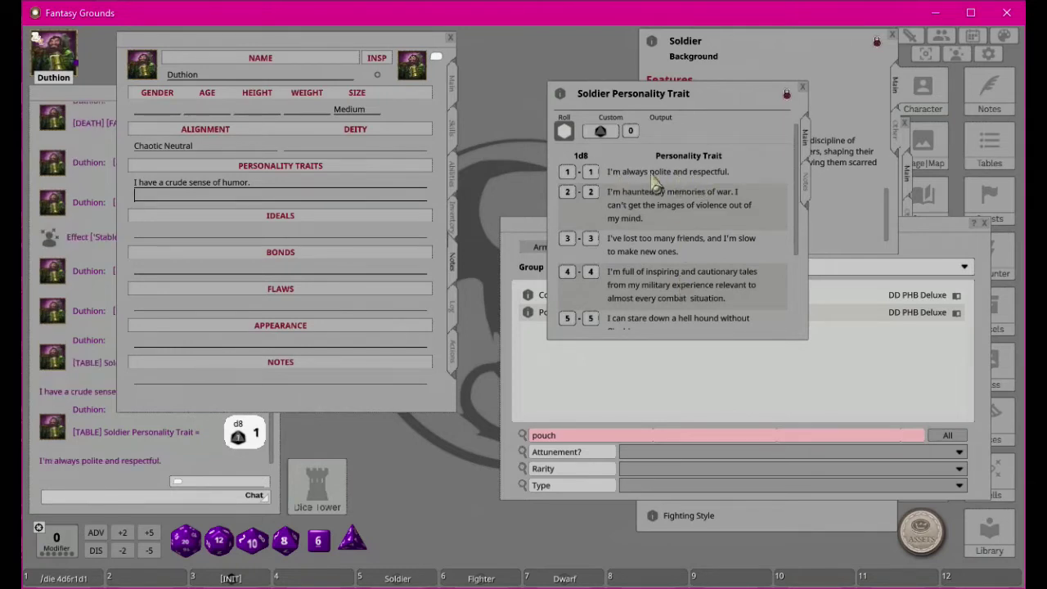
drag(686, 182, 280, 205)
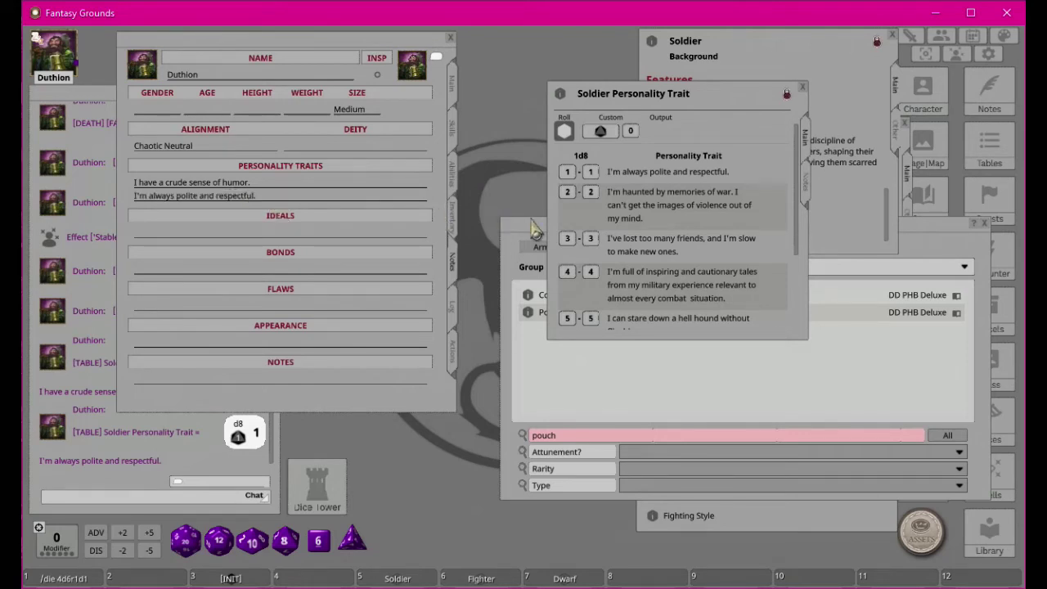
click(804, 86)
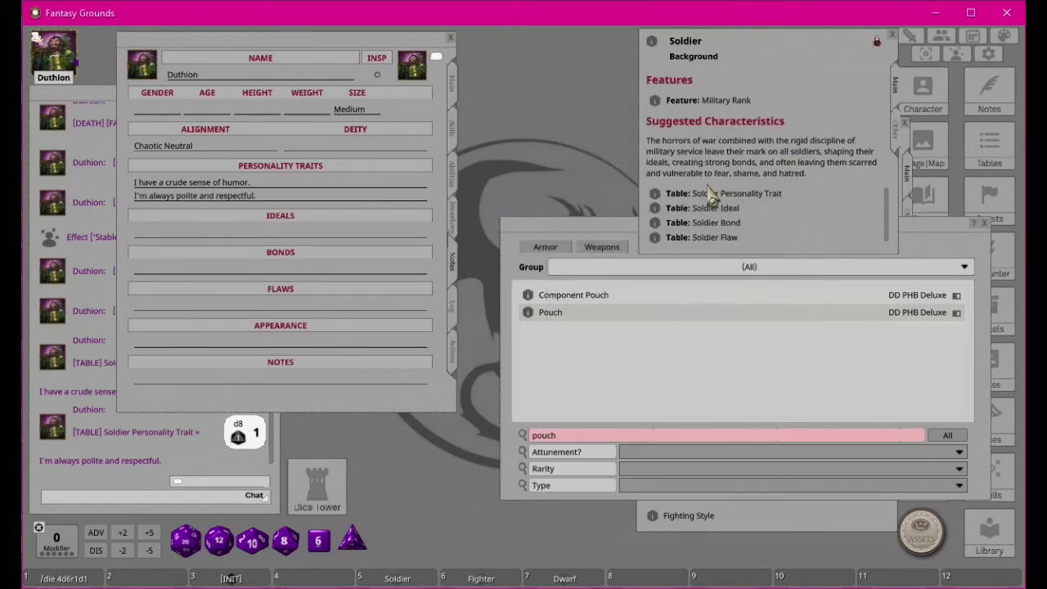
- Roll on the Soldier Ideal table, copy "Nation. My city, nation, or people are all that matter. (Any)" into the ideals and close the table
click(655, 209)
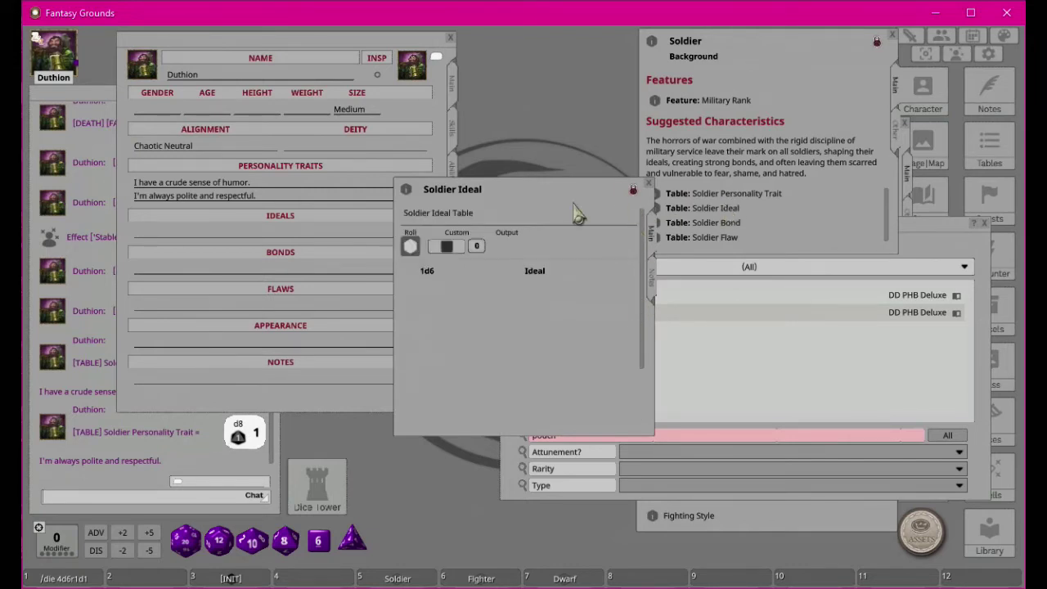
click(410, 246)
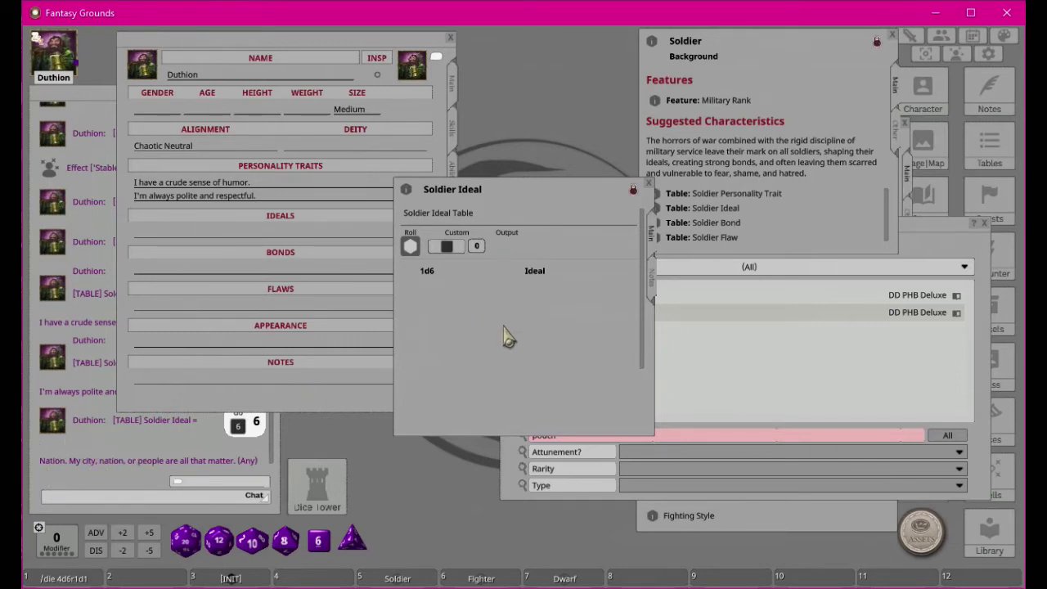
drag(643, 280, 650, 185)
click(648, 182)
click(655, 210)
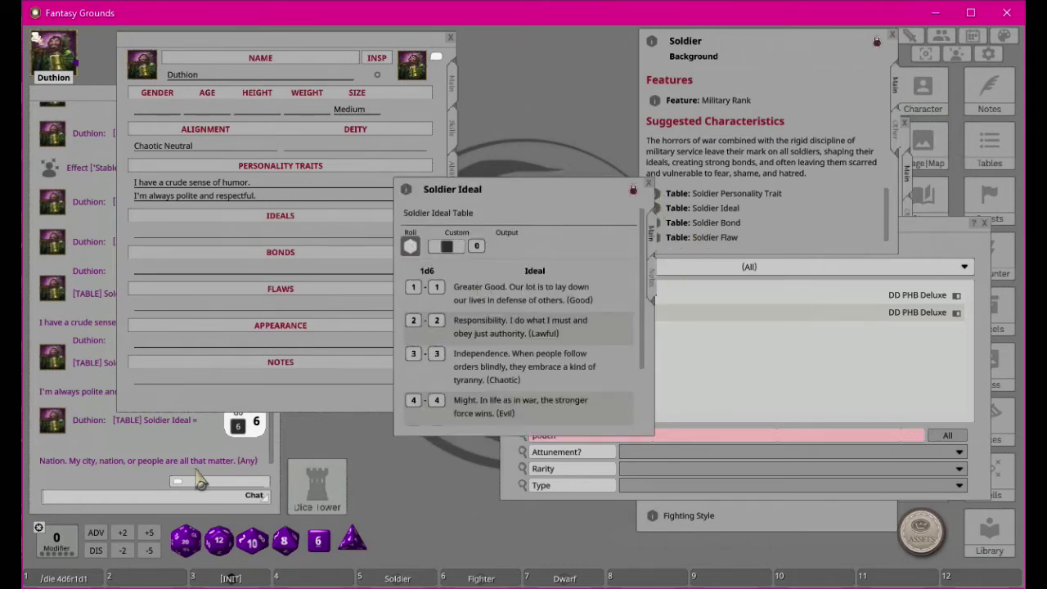
scroll(541, 323, down, 3)
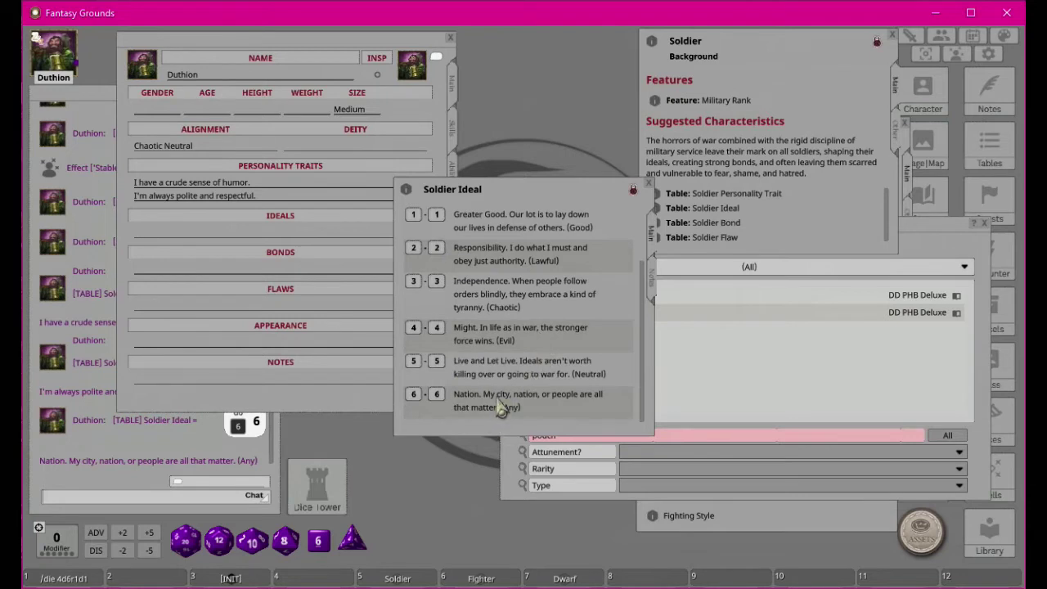
drag(501, 406, 243, 236)
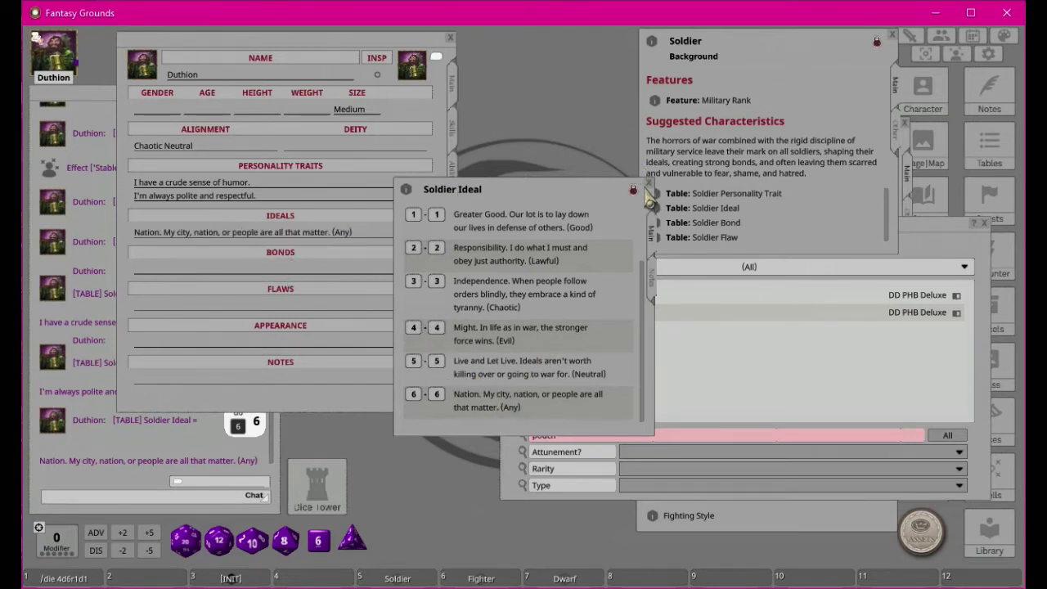
click(648, 182)
- Roll on the Soldier Bond table, copy "I fight for those who cannot fight for themselves." into the bonds and close the table
click(655, 222)
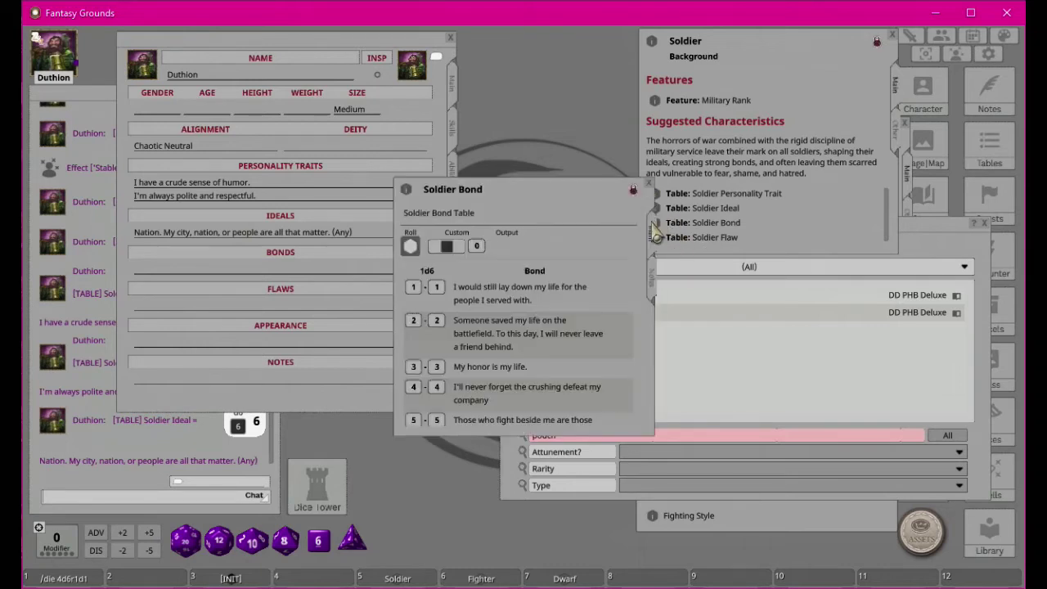
click(412, 250)
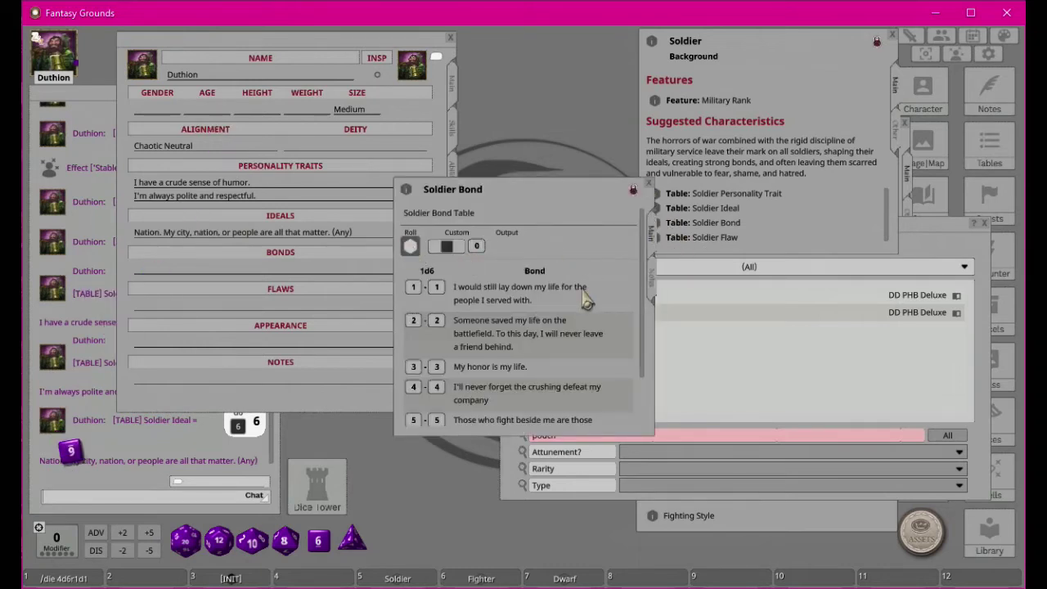
scroll(523, 343, down, 2)
drag(99, 461, 246, 269)
click(648, 184)
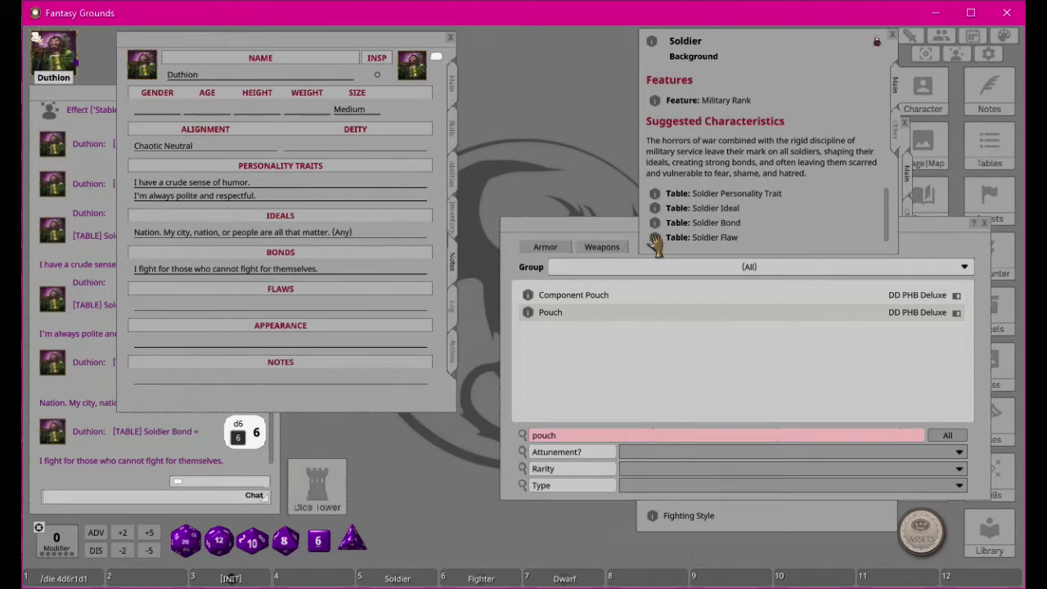
- Roll on the Soldier Flaw table, copy the terrible mistake in battle entry into the flaws and close the table
click(654, 237)
click(411, 249)
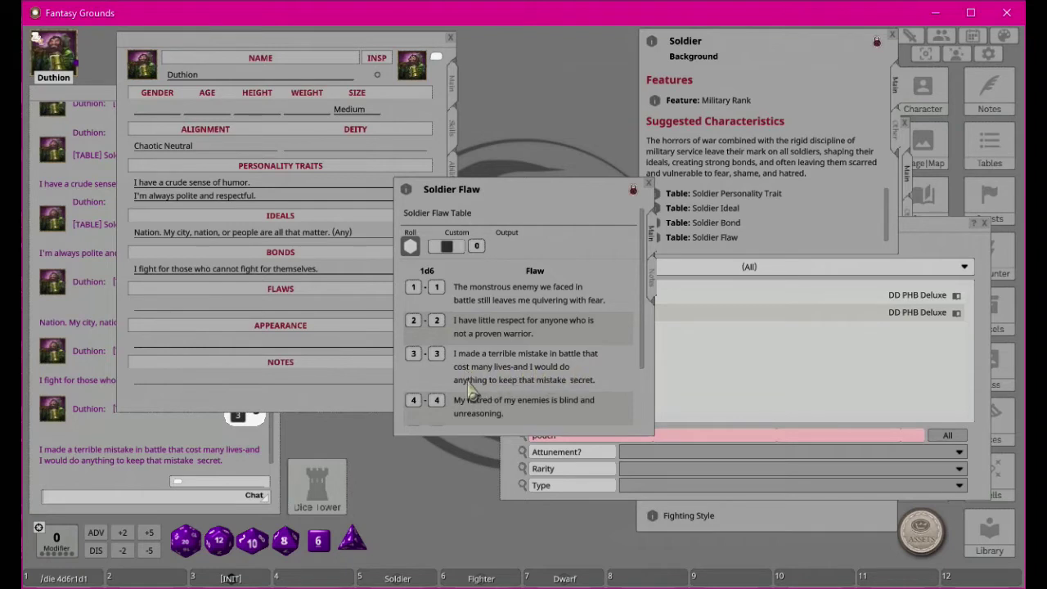
drag(540, 372, 254, 306)
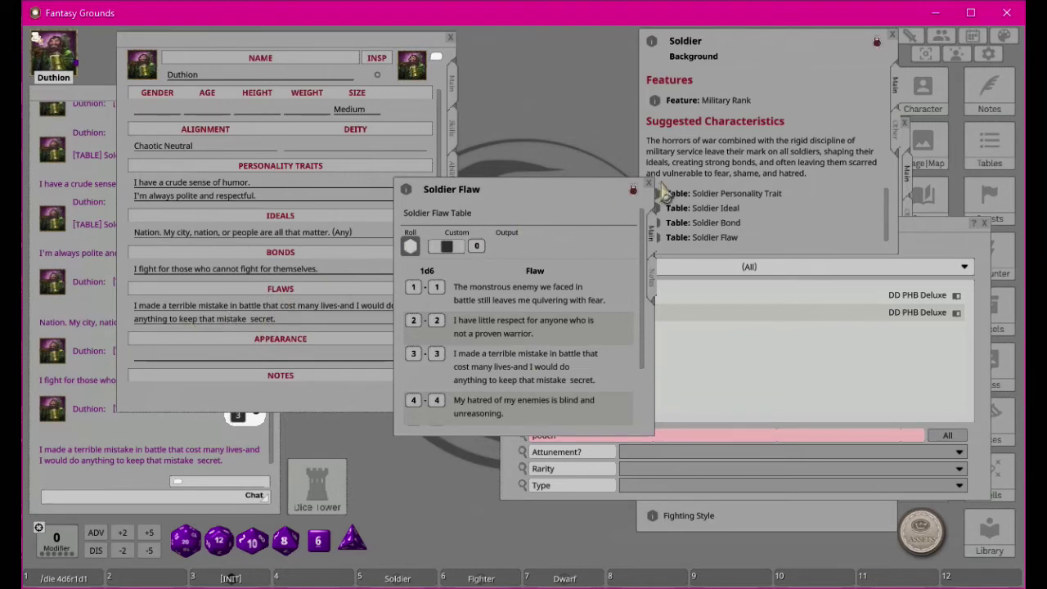
click(648, 191)
scroll(303, 329, down, 1)
scroll(325, 348, up, 1)
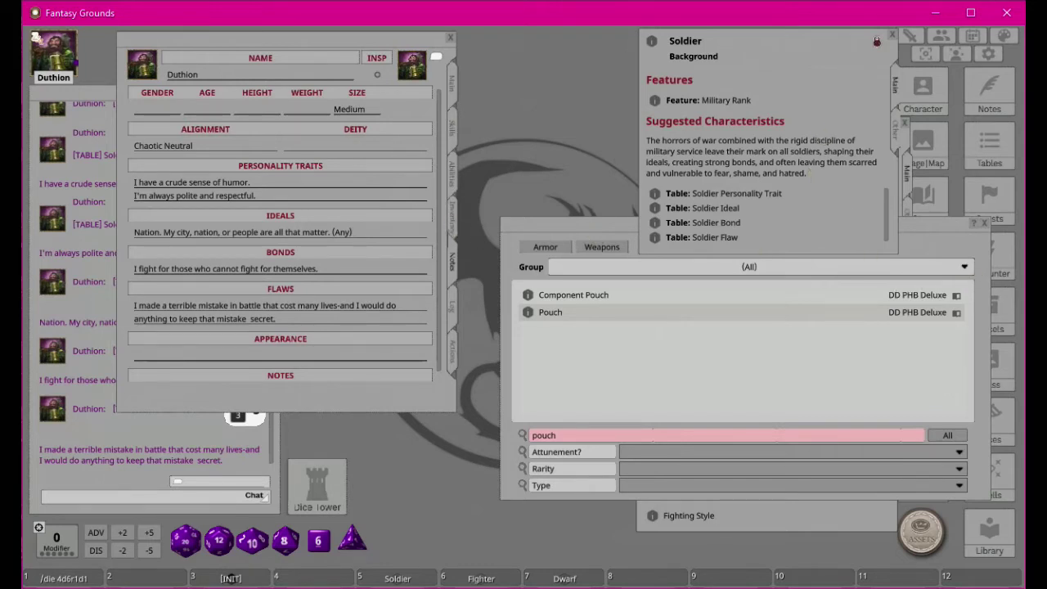
- Close the Soldier and Dwarf windows and arrange the Items list below the Fighter class's starting equipment
click(893, 35)
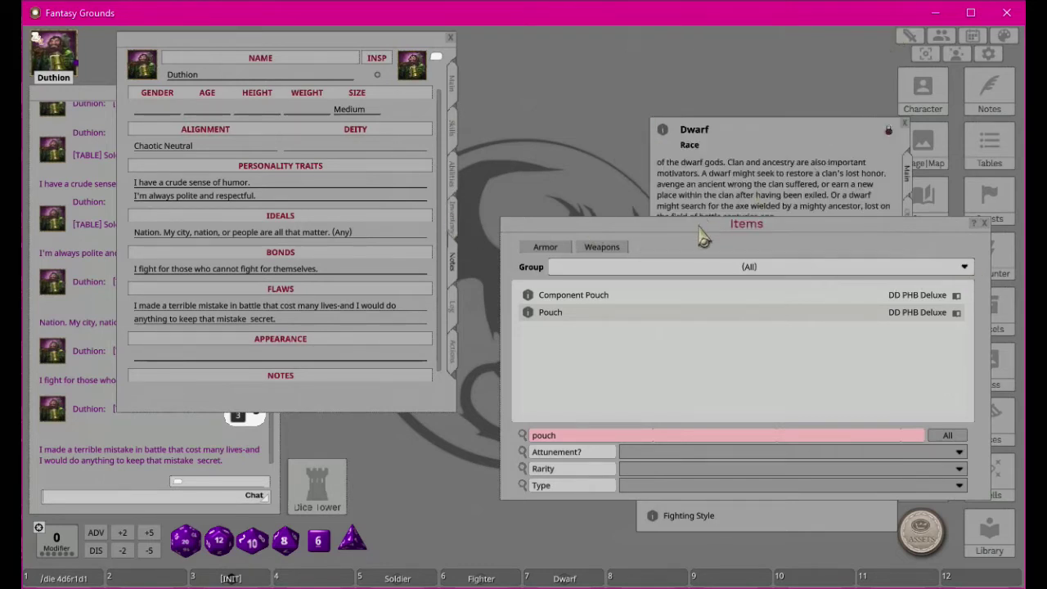
drag(851, 222, 822, 286)
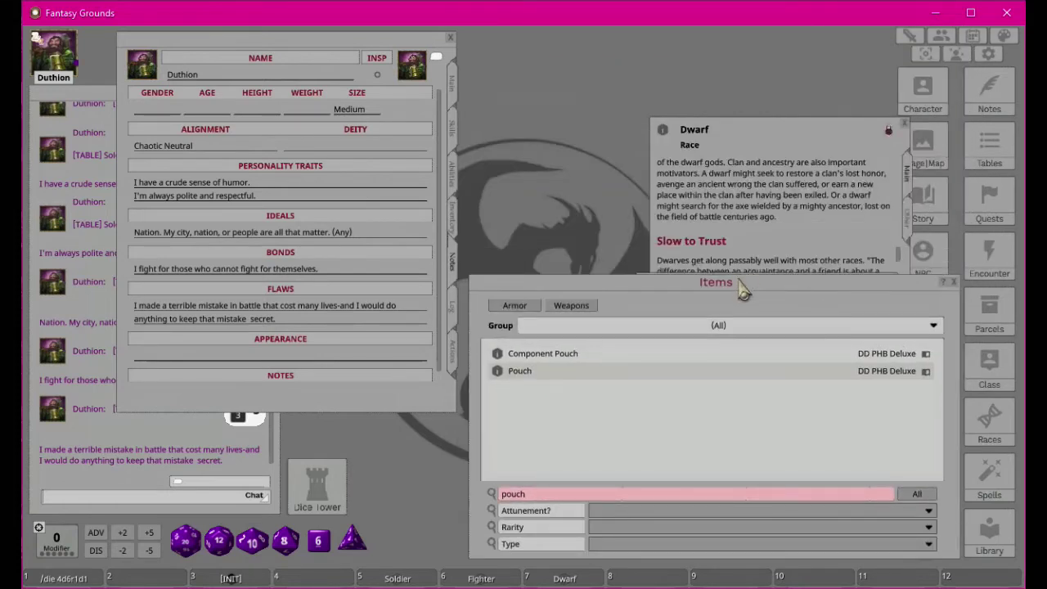
drag(752, 303, 673, 38)
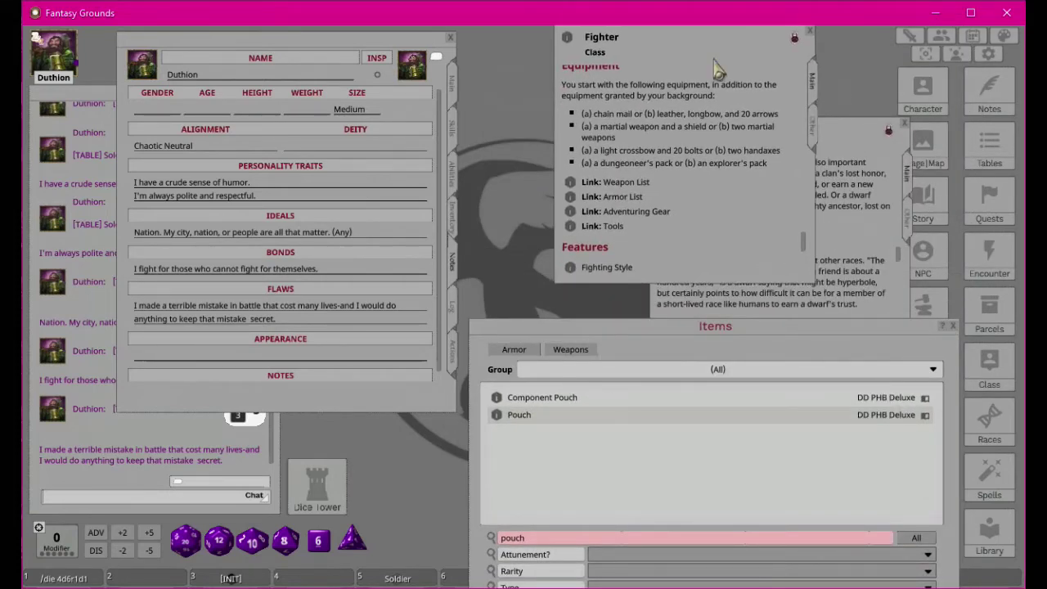
click(835, 139)
click(903, 124)
drag(707, 325, 728, 256)
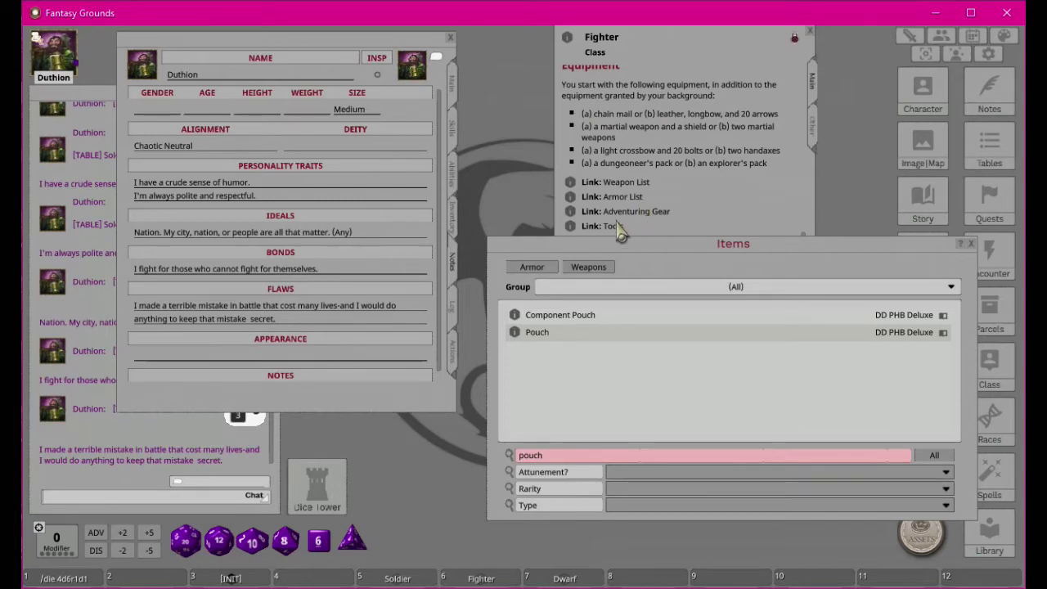
- Open the armor list beside the character sheet and add Chain Mail to the character's inventory
click(533, 268)
drag(691, 163, 757, 39)
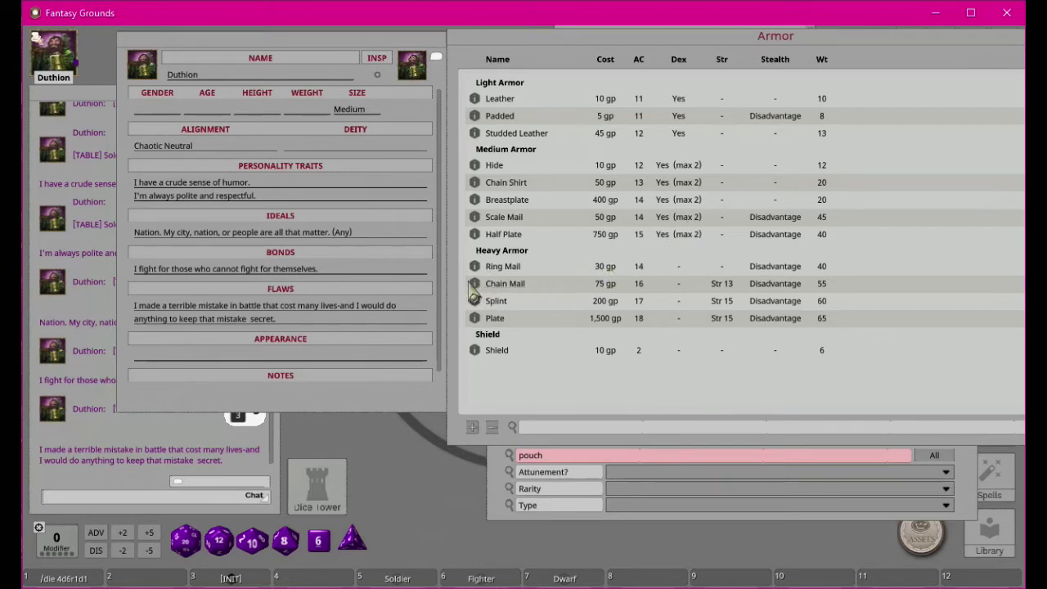
click(392, 355)
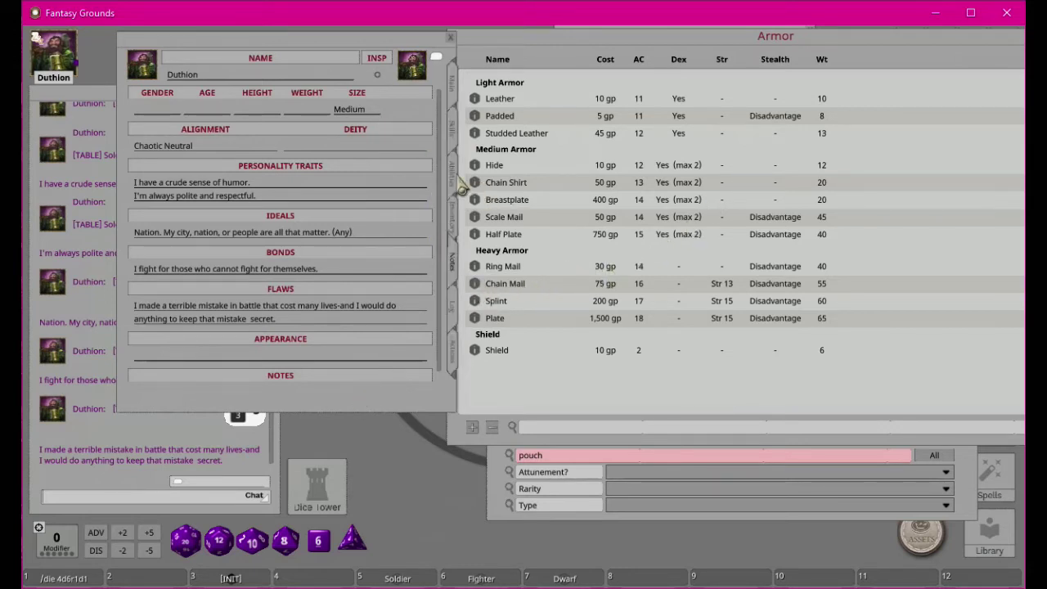
click(457, 226)
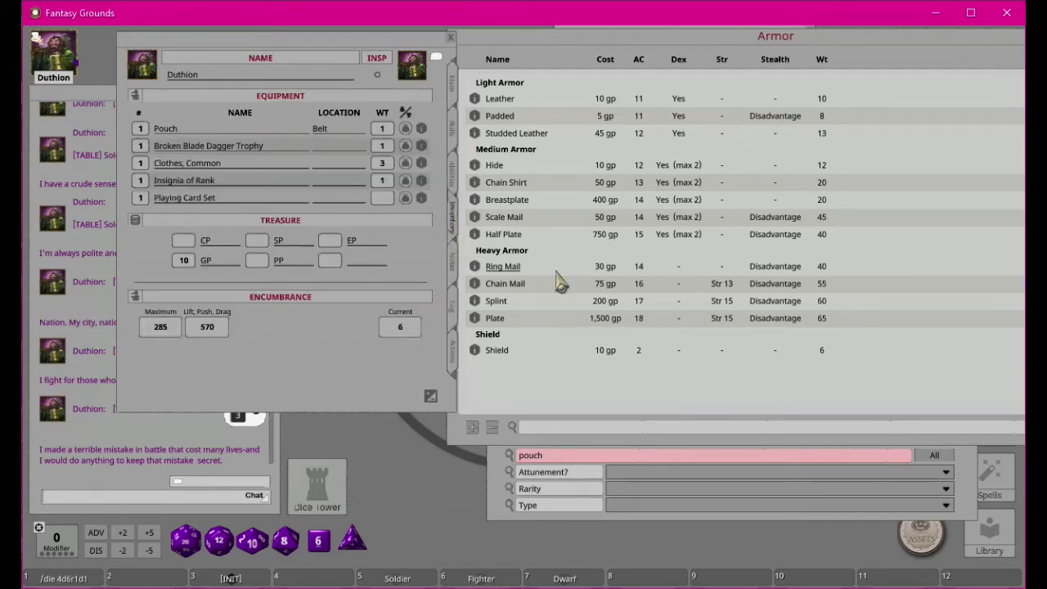
drag(474, 286, 300, 369)
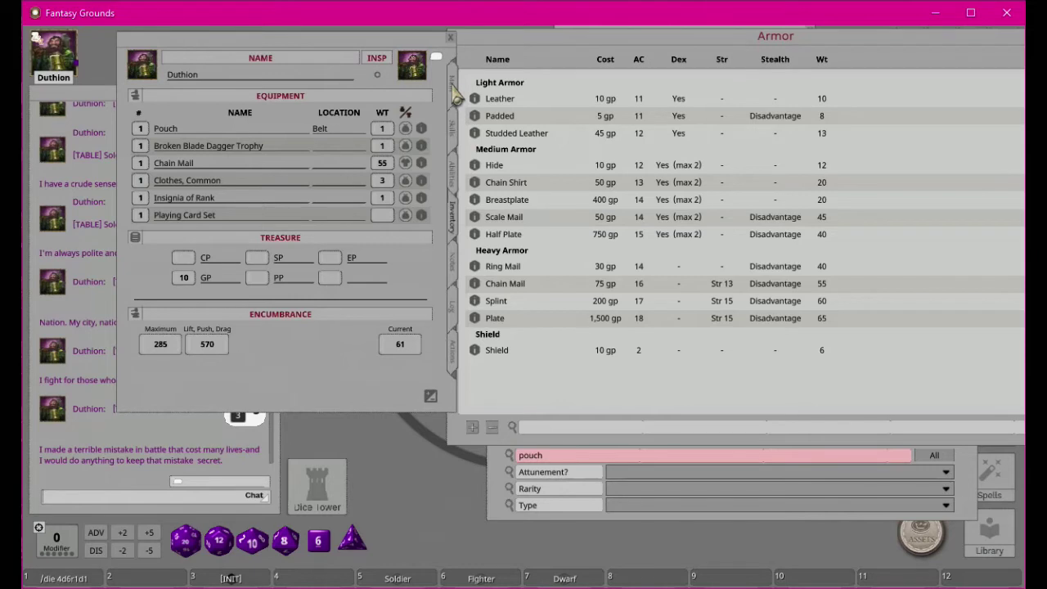
- Compare the character's armor class and strength with the armor list's AC and strength requirements, return to the inventory and close the list
click(452, 85)
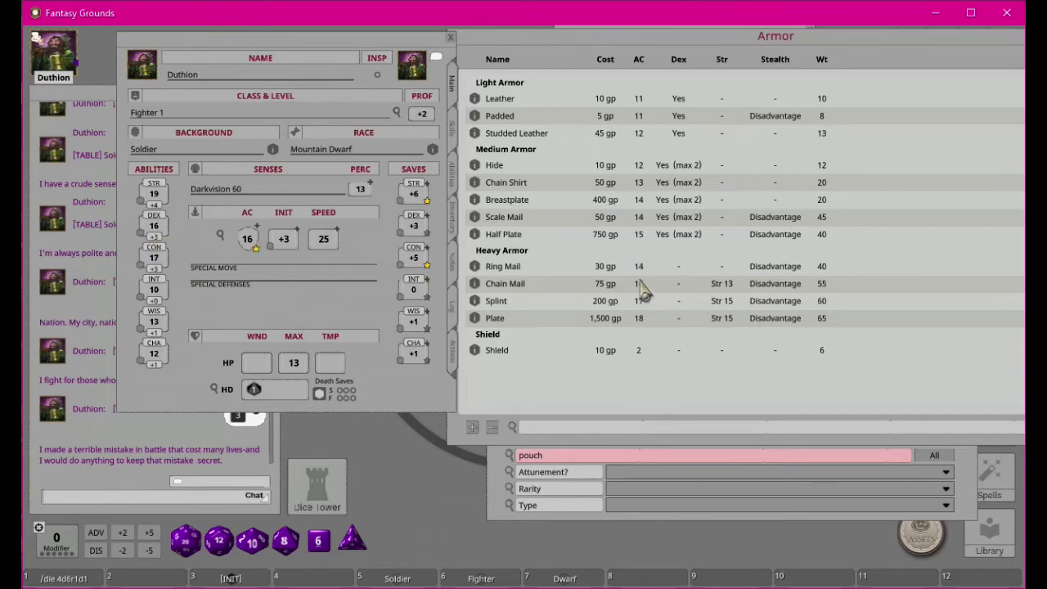
click(454, 233)
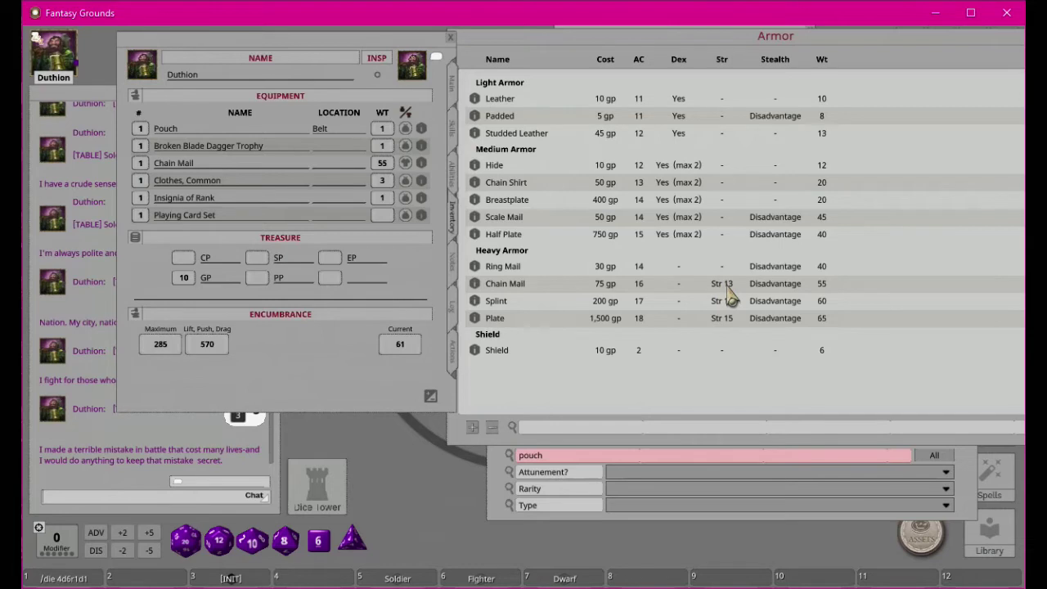
click(454, 94)
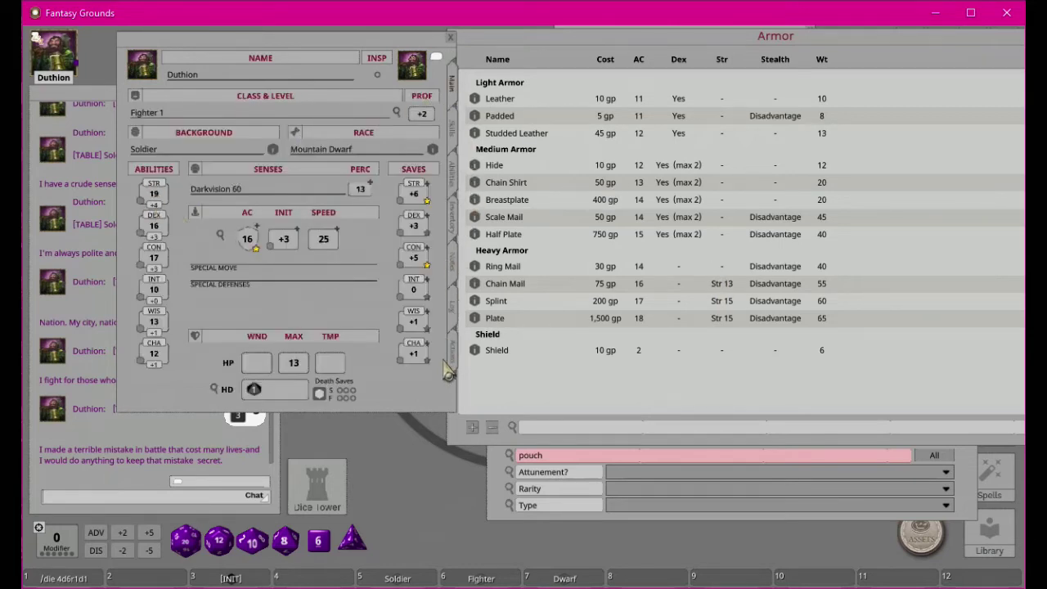
click(454, 230)
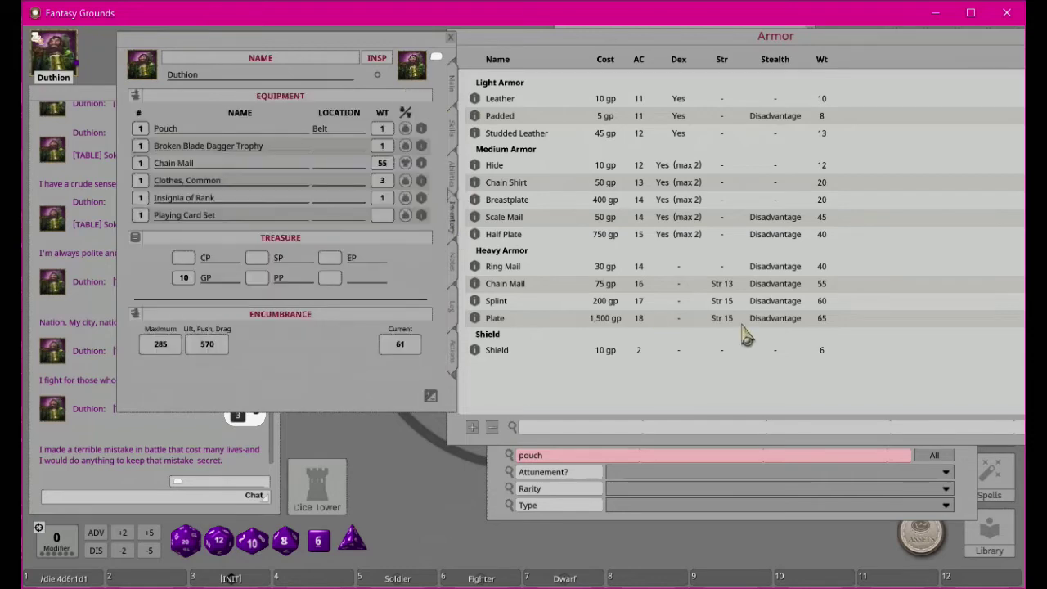
drag(947, 48, 803, 74)
click(958, 66)
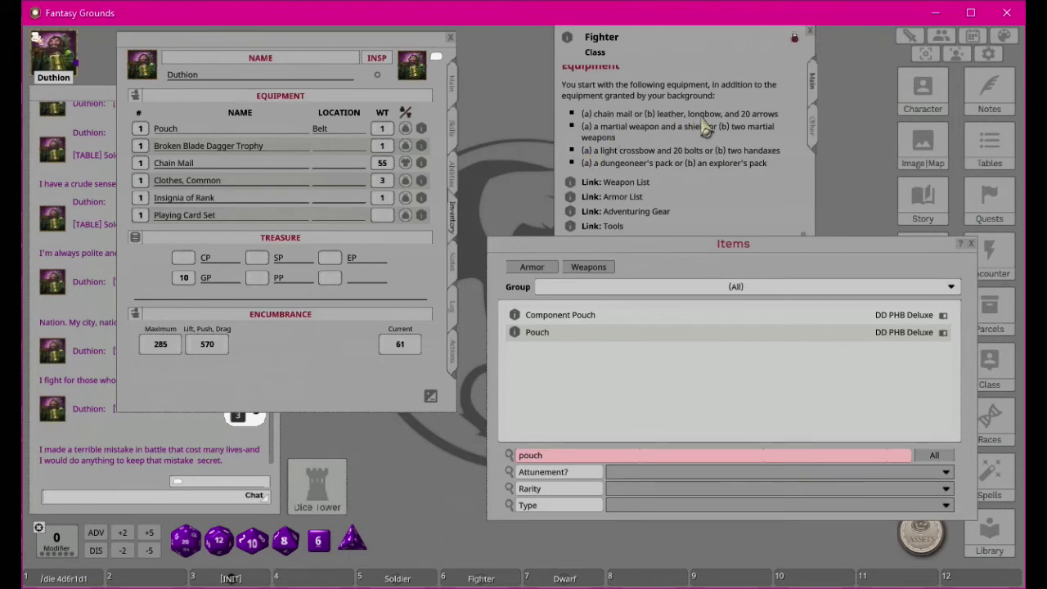
- Search the items for "longbow" and add the Longbow to the character's inventory
click(569, 454)
text(longbow)
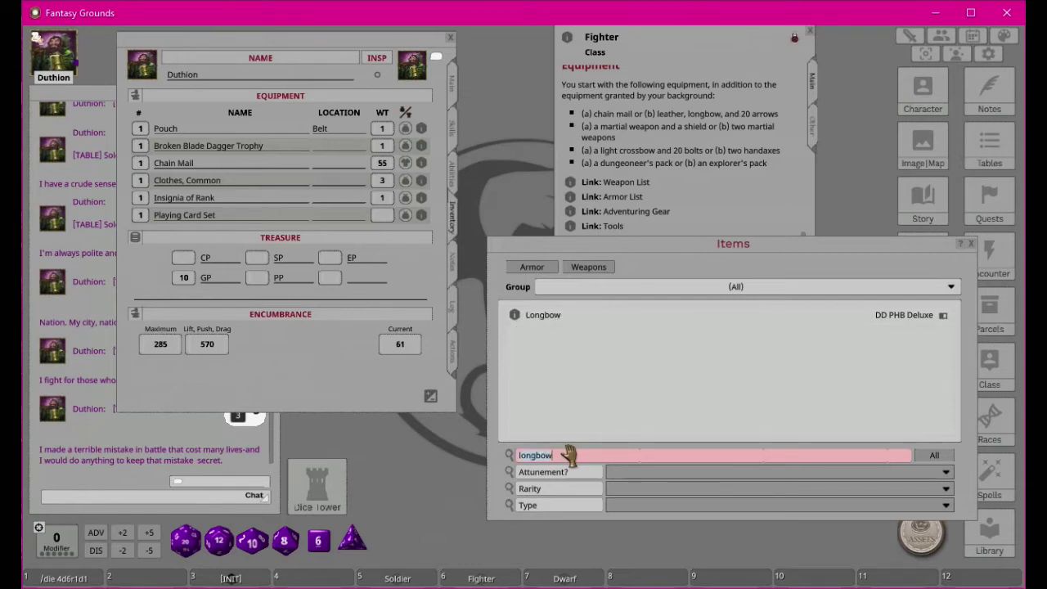
drag(523, 319, 296, 381)
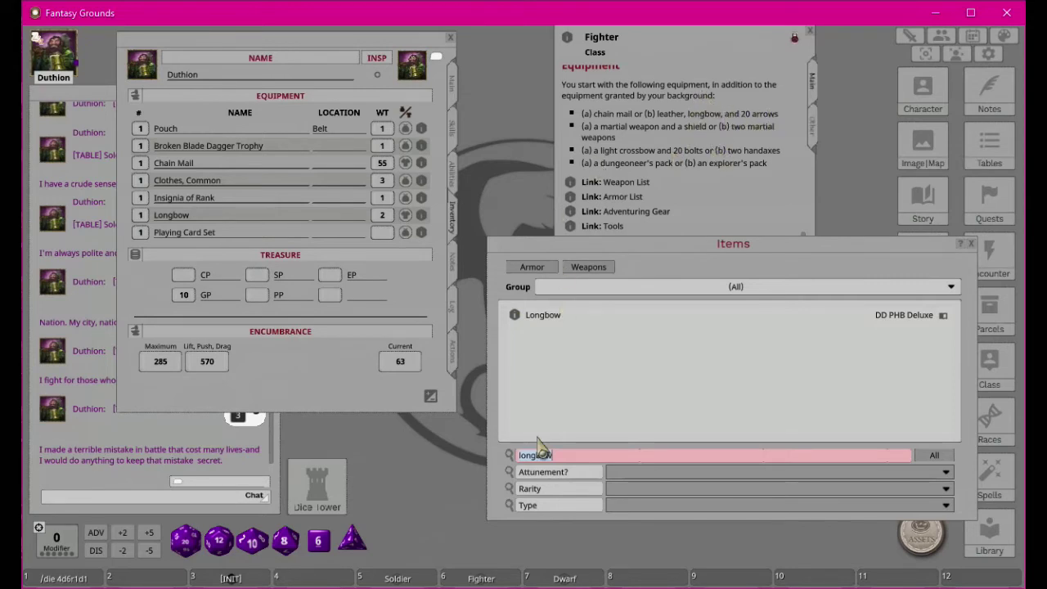
- Find the Arrows (20) and the Quiver in the item list and add both to the character's inventory
click(567, 458)
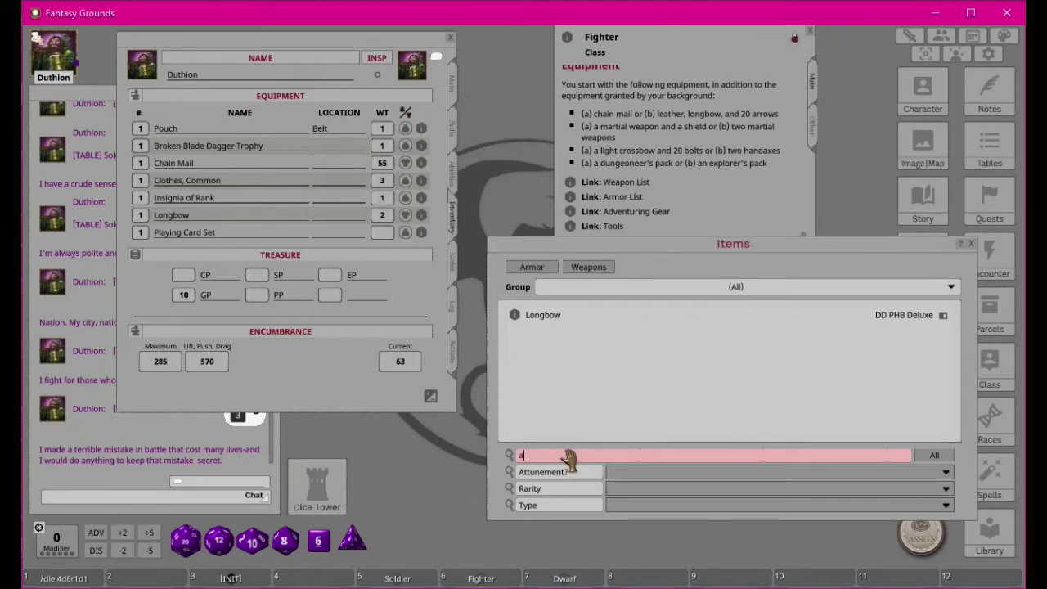
text(arrows)
drag(516, 321, 251, 324)
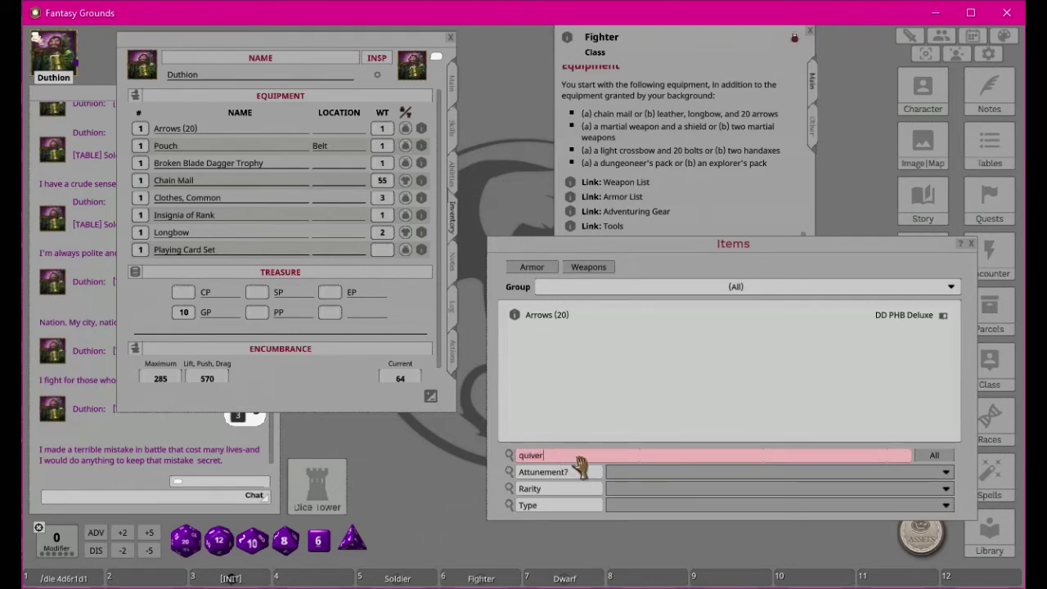
key(Return)
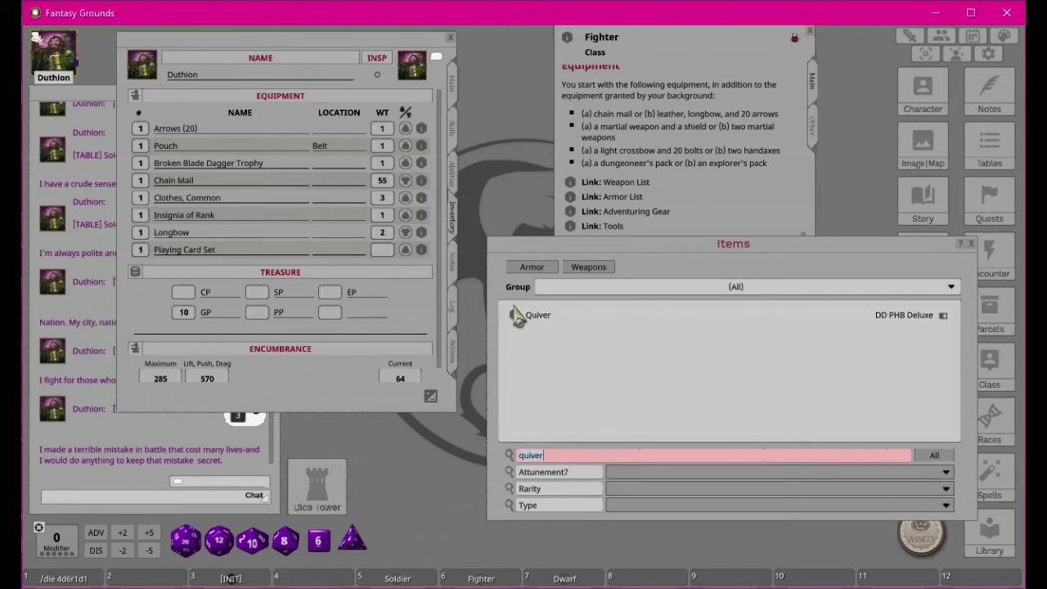
drag(516, 320, 163, 301)
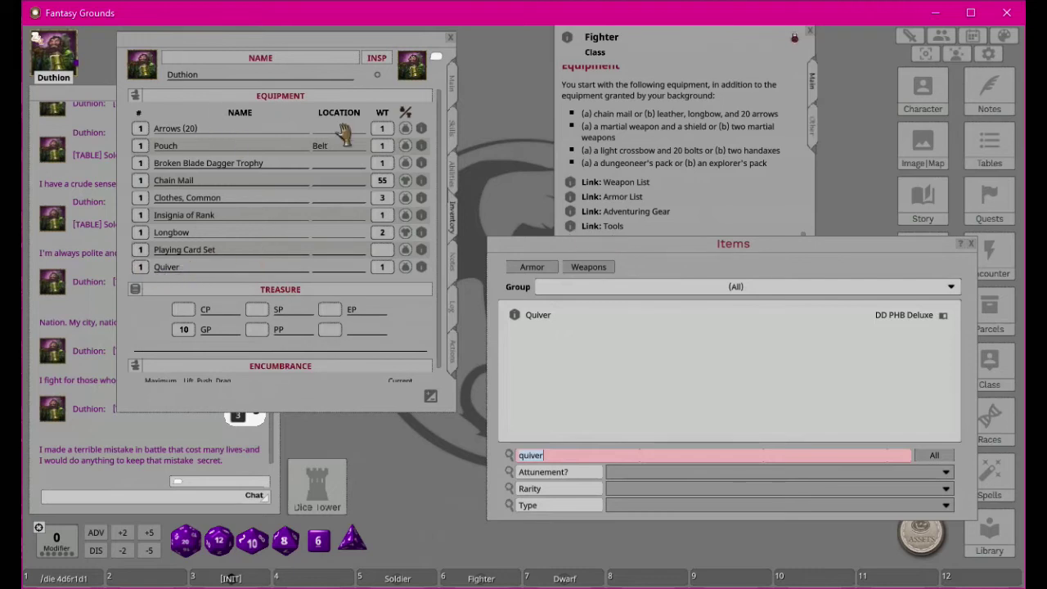
- Set the location of Arrows (20) to Quiver and check the inventory's carried states and encumbrance
key(shift)
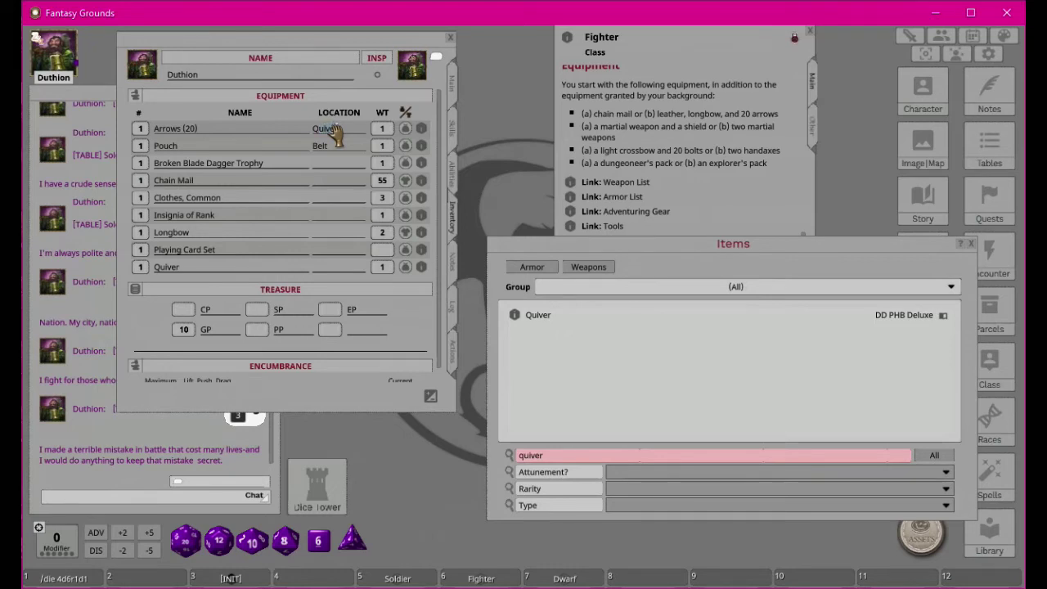
key(Return)
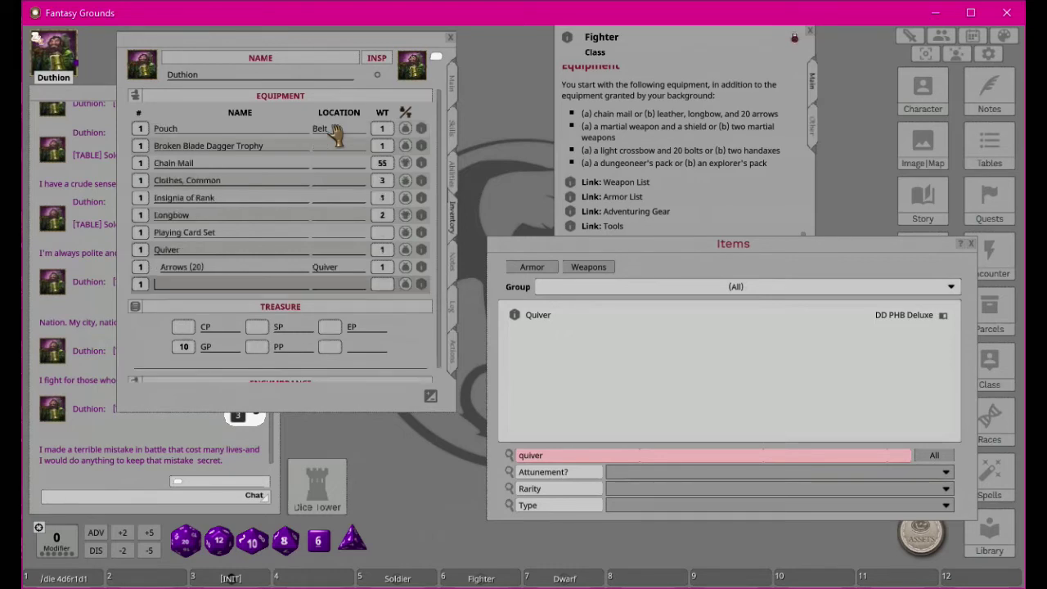
scroll(273, 241, down, 1)
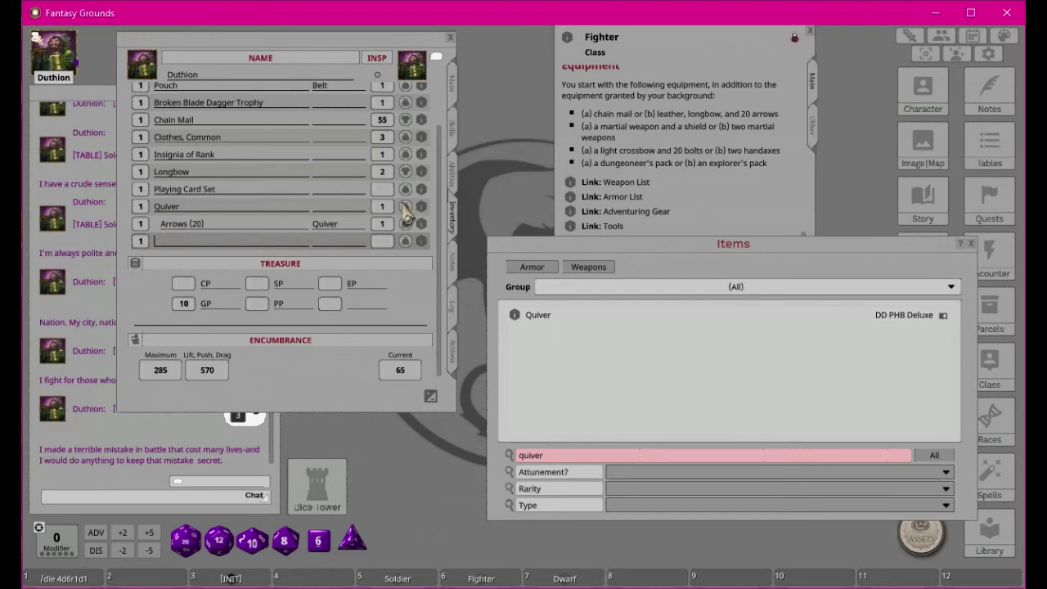
scroll(406, 159, up, 2)
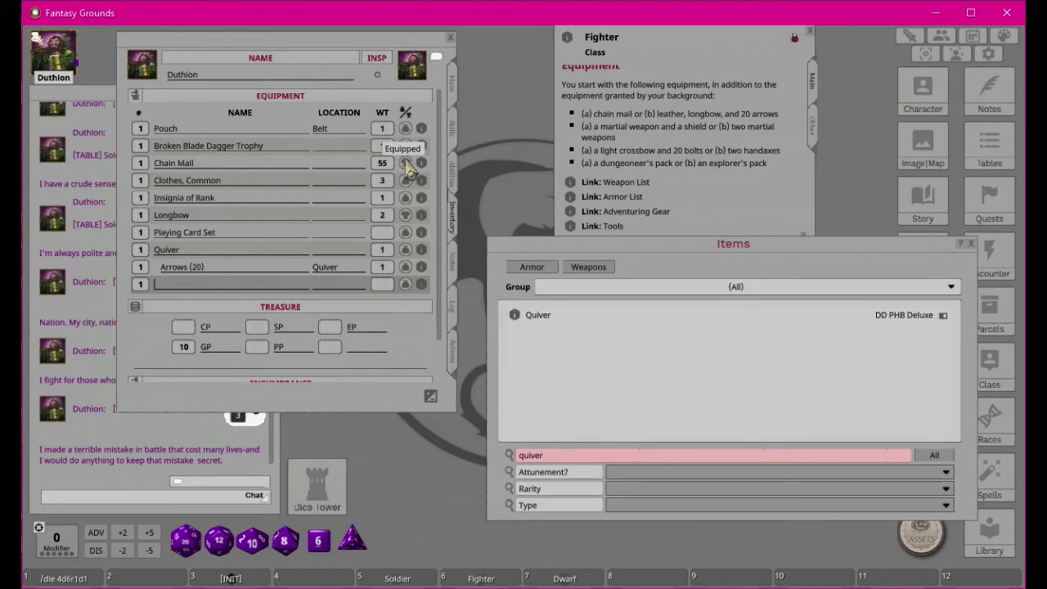
scroll(407, 201, down, 1)
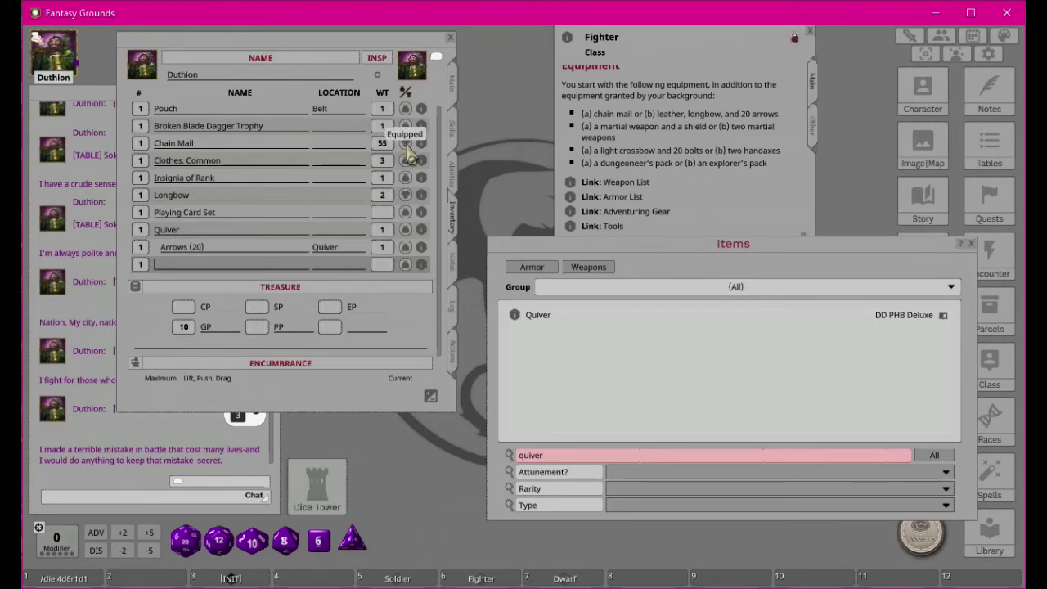
scroll(388, 192, down, 1)
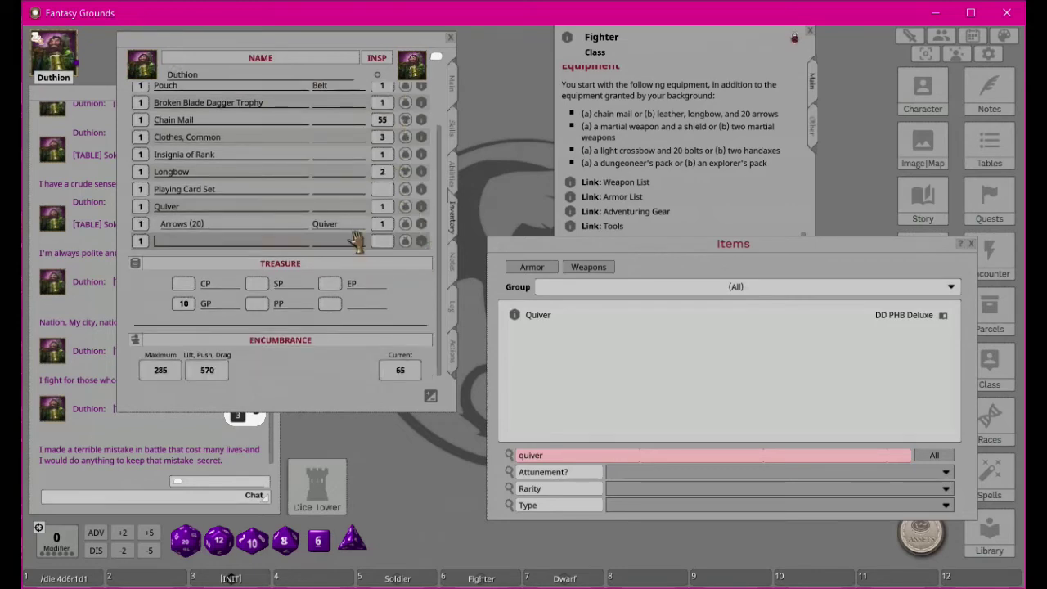
click(405, 207)
- Open the weapon list linked from the Fighter class, look through its Martial Weapons section and close the list
click(571, 183)
drag(527, 115, 724, 59)
scroll(710, 235, down, 3)
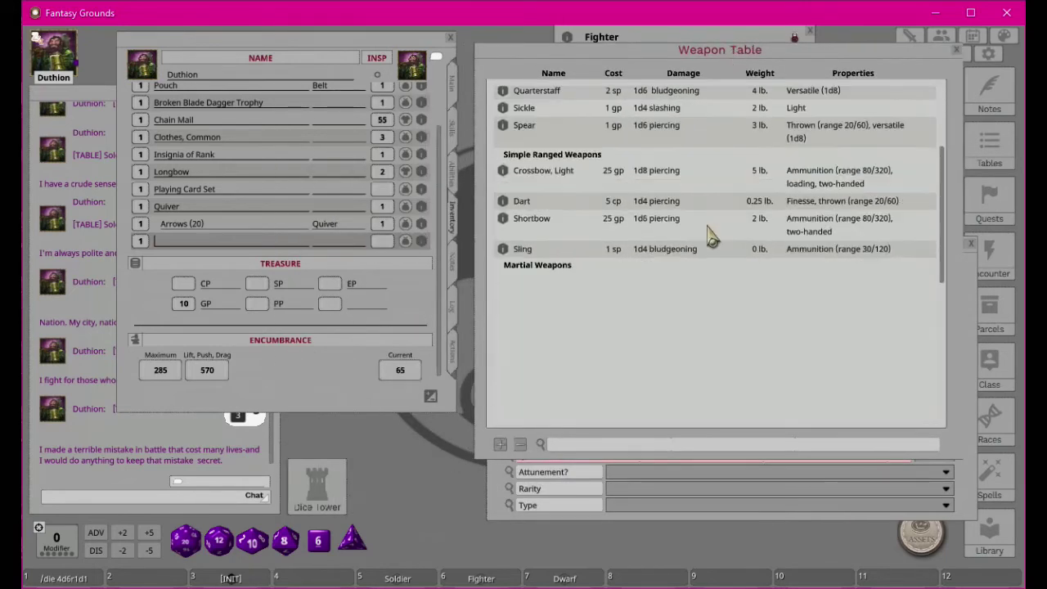
scroll(538, 279, down, 2)
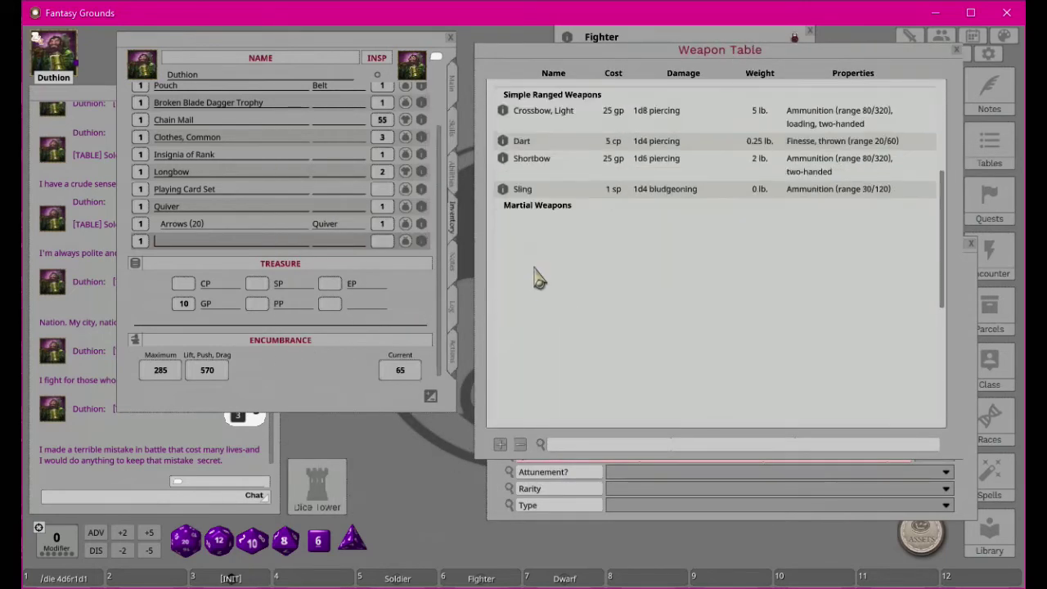
right_click(706, 301)
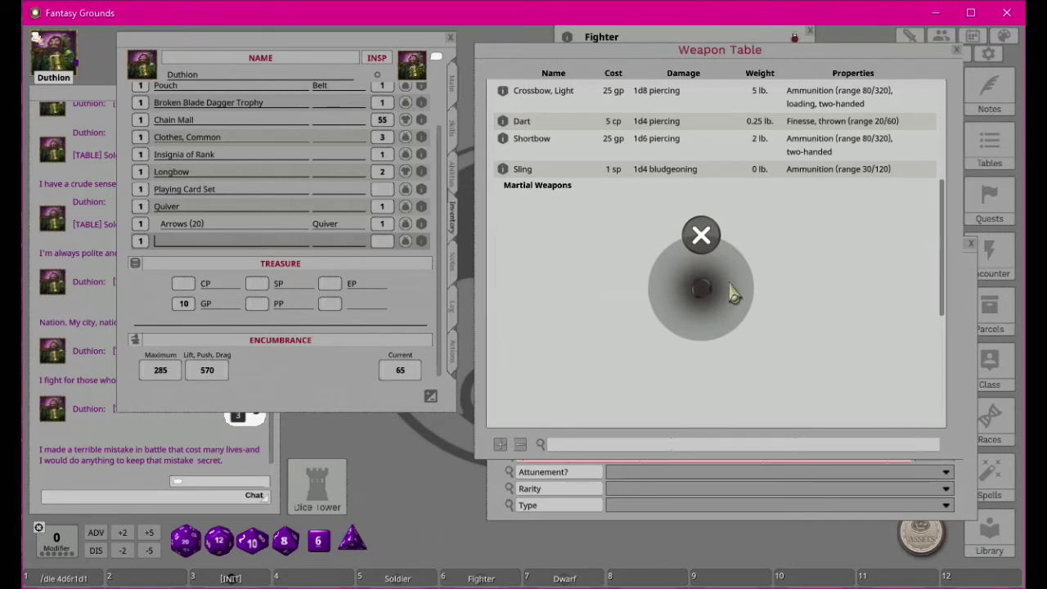
click(957, 50)
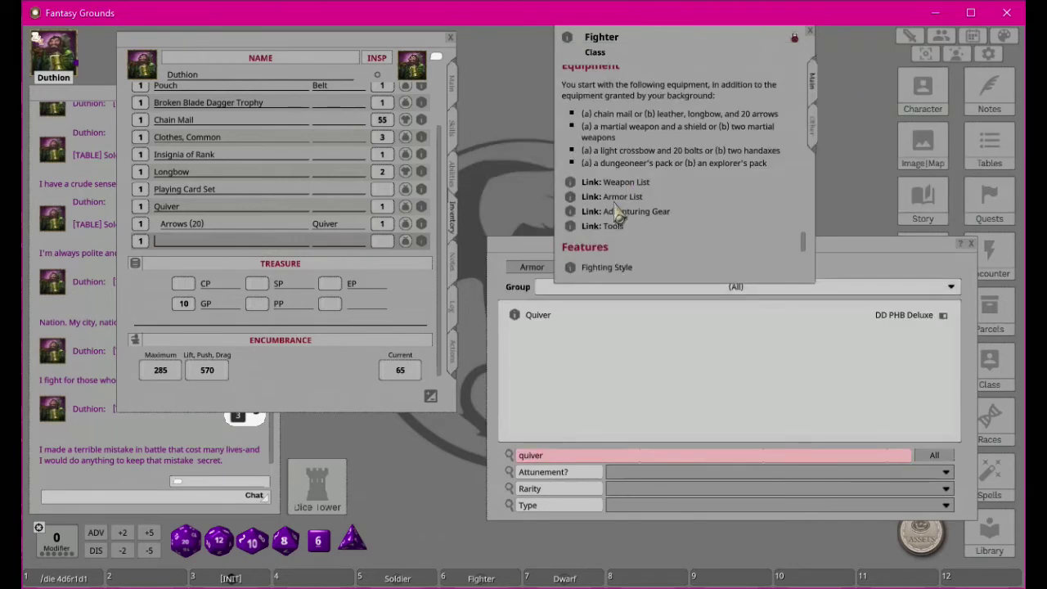
click(570, 183)
scroll(646, 245, down, 5)
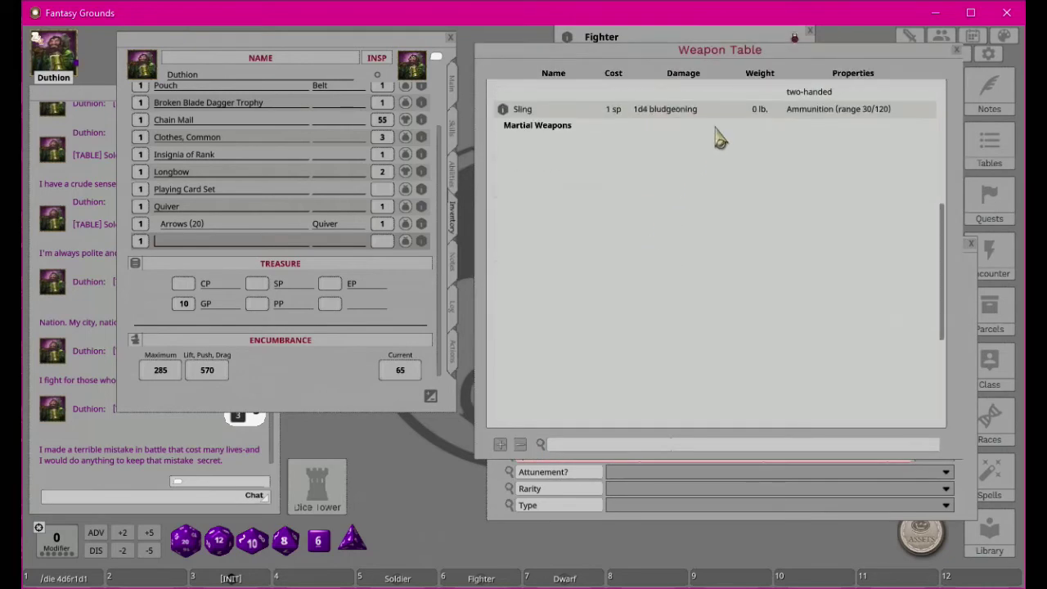
click(956, 54)
- Search the items for "martial", clear the search and move the item list aside to uncover the sidebar
click(565, 456)
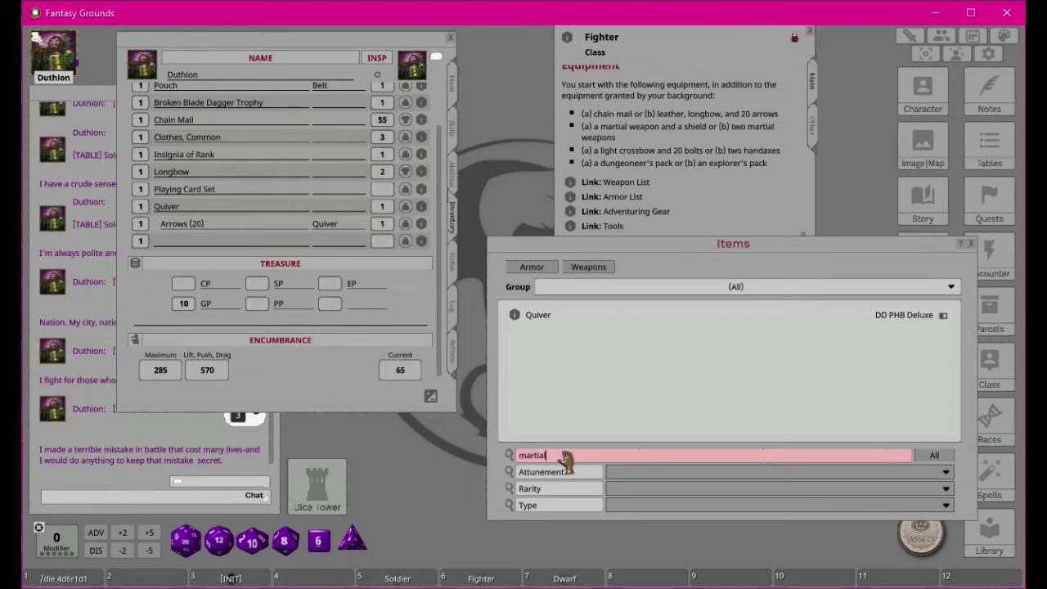
key(Return)
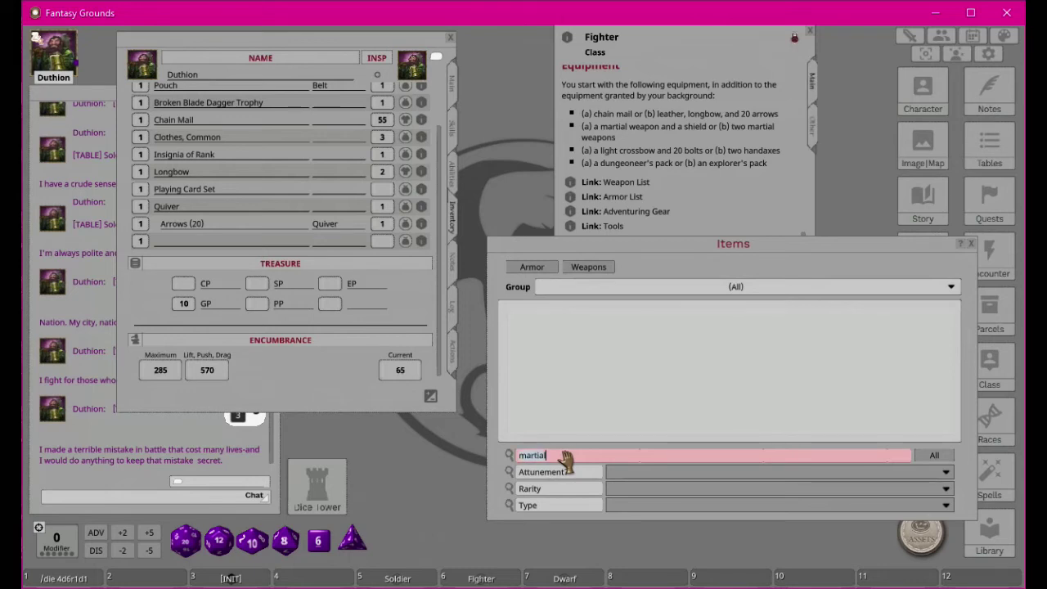
key(BackSpace)
drag(705, 242, 545, 242)
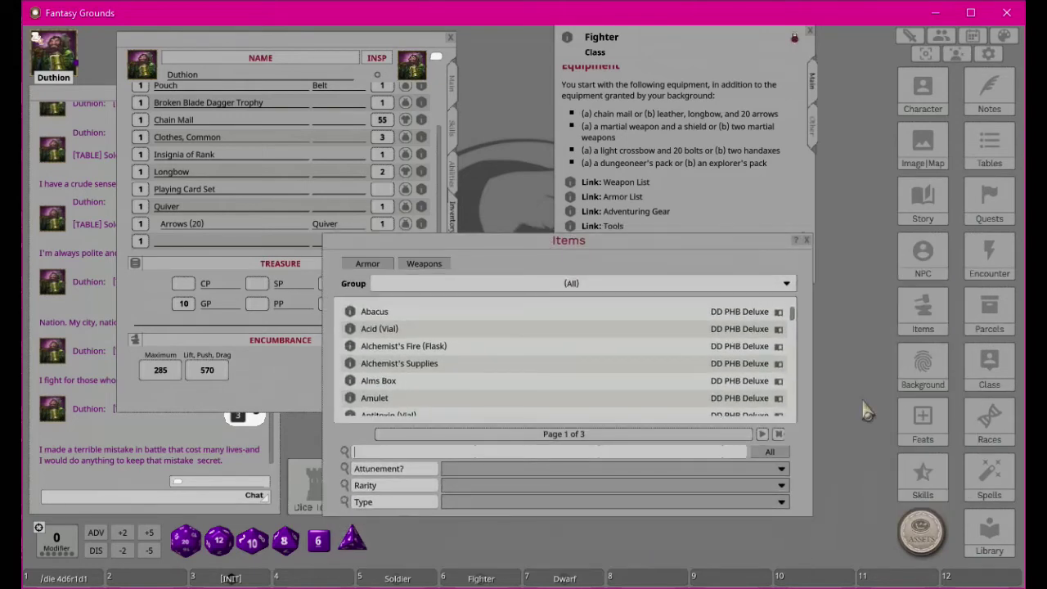
- Open the D&D Player's Handbook in the library, look at its Equipment categories and close that list
click(990, 536)
scroll(501, 302, down, 1)
scroll(500, 315, down, 3)
click(500, 360)
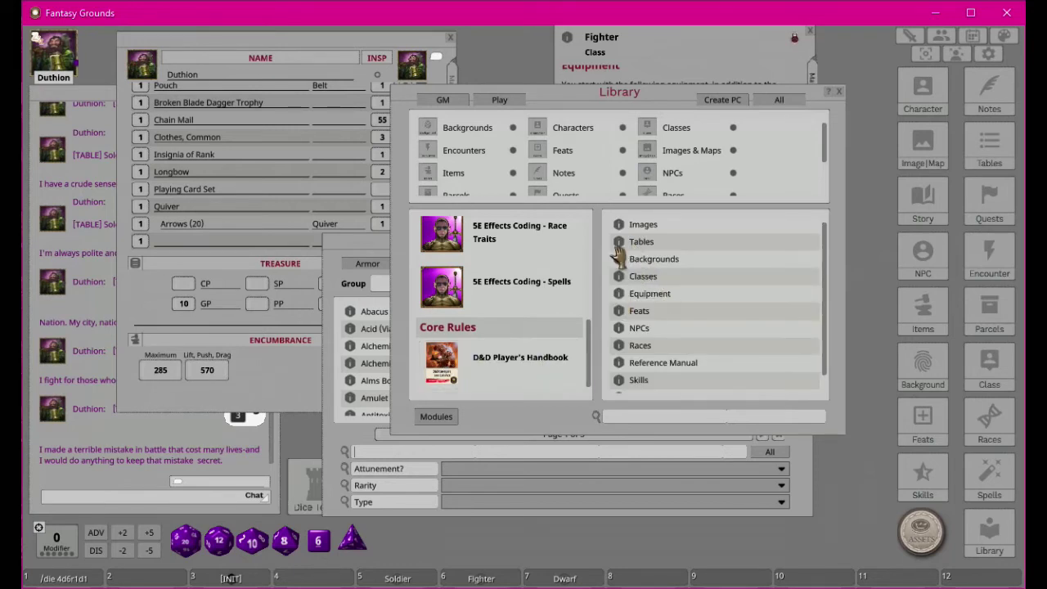
click(623, 296)
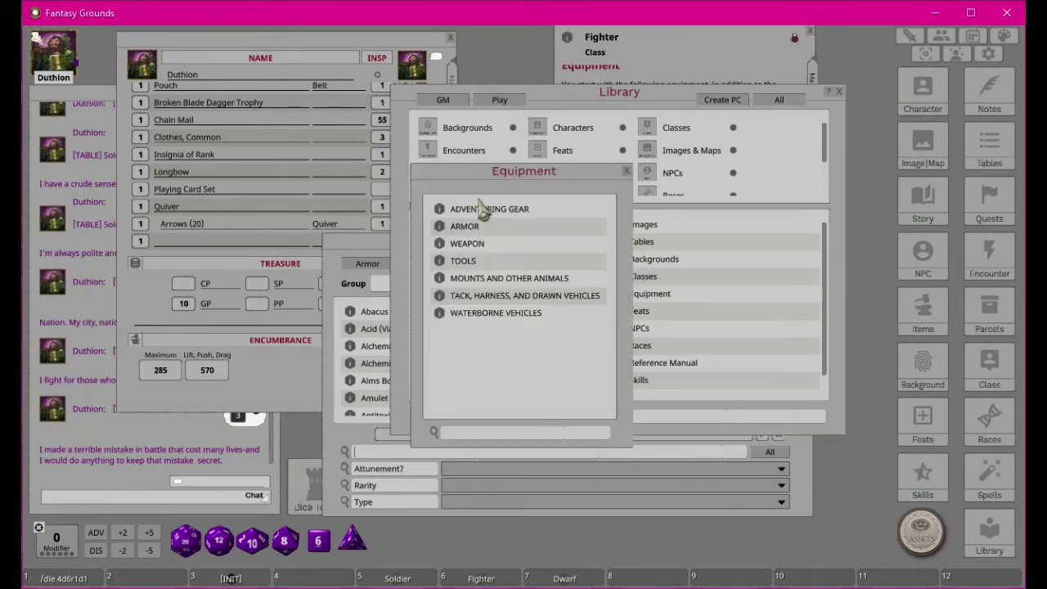
click(626, 171)
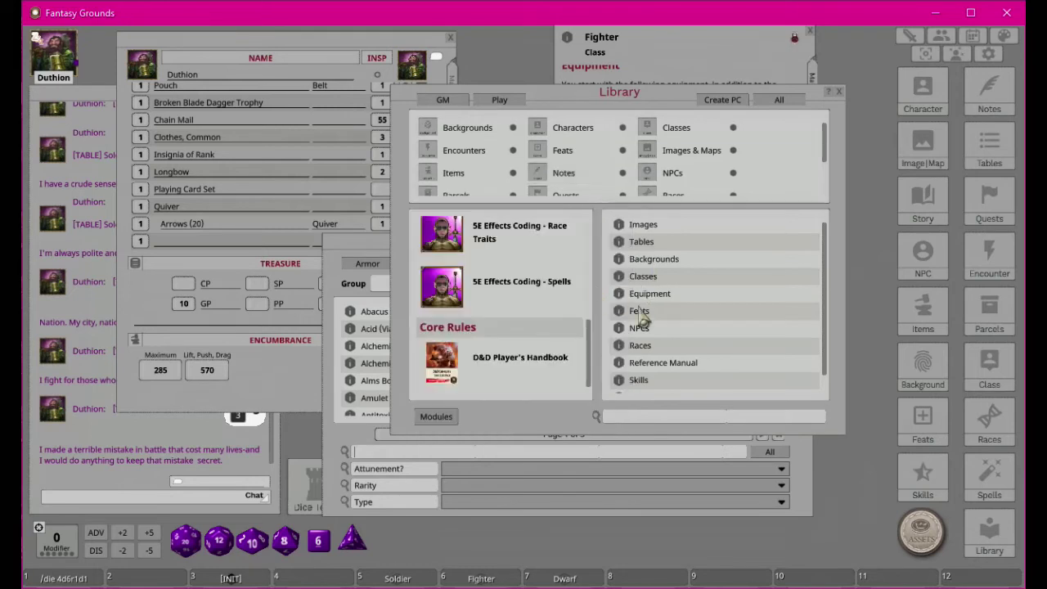
- Open the handbook's Reference Manual and go to Chapter 5: Equipment
click(663, 363)
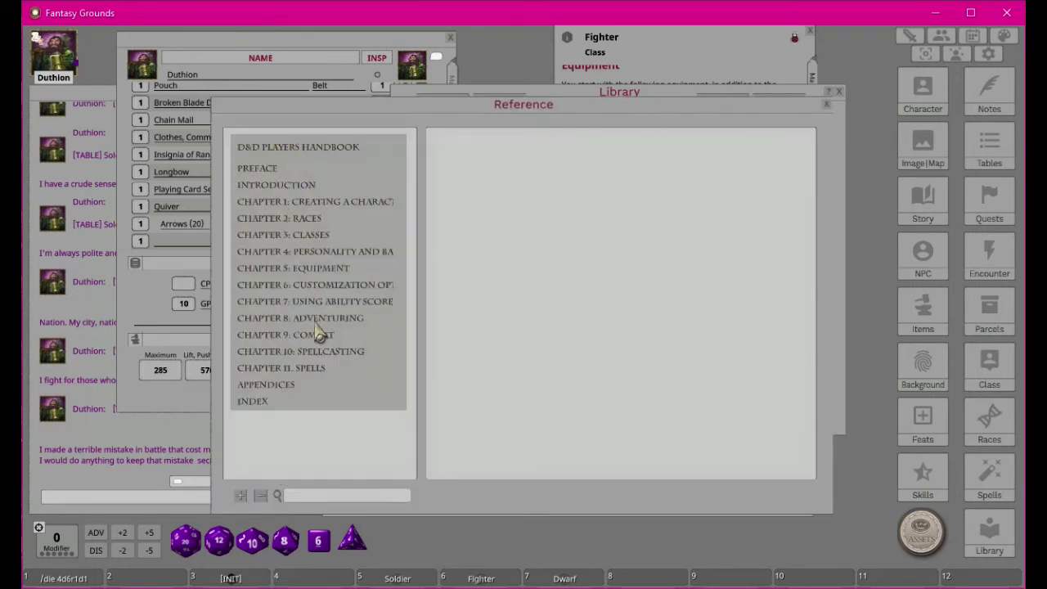
click(263, 320)
scroll(327, 329, down, 2)
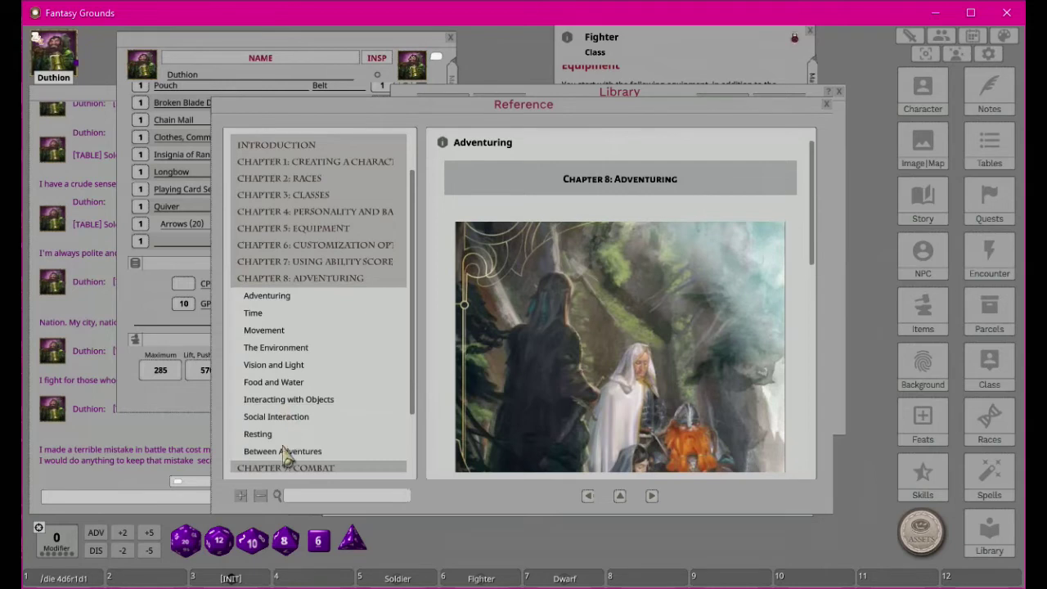
click(311, 230)
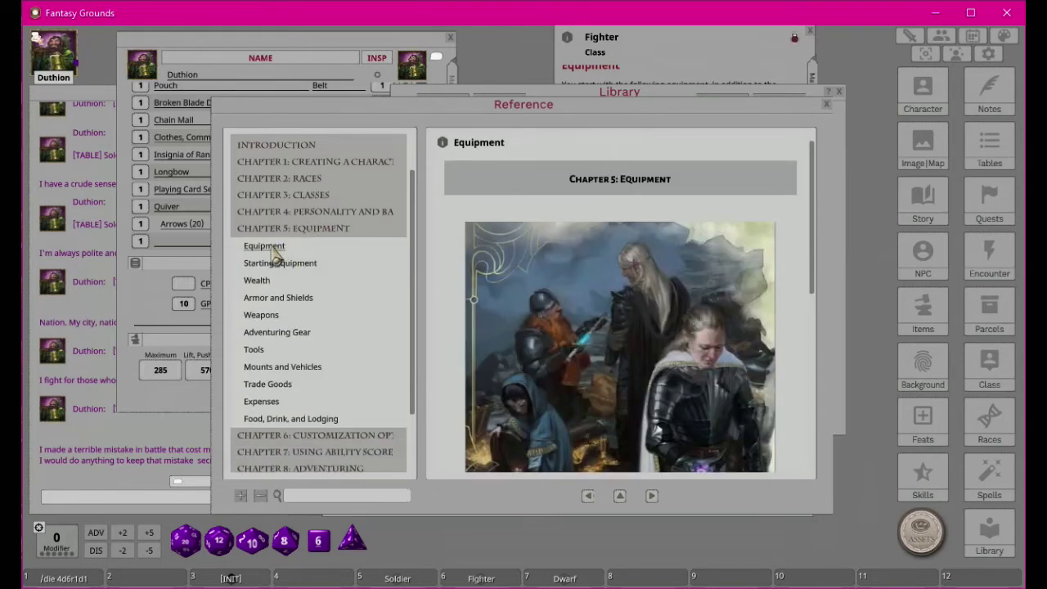
- Page through the chapter's Equipment introduction and the Starting Wealth by Class table to the Wealth page
scroll(500, 262, down, 5)
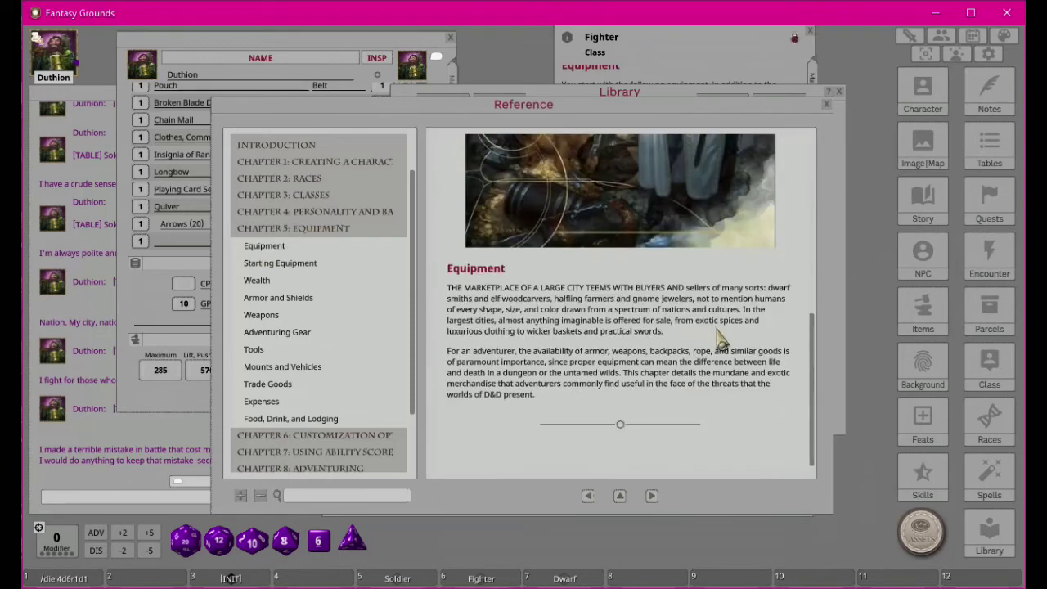
click(652, 495)
scroll(704, 421, down, 4)
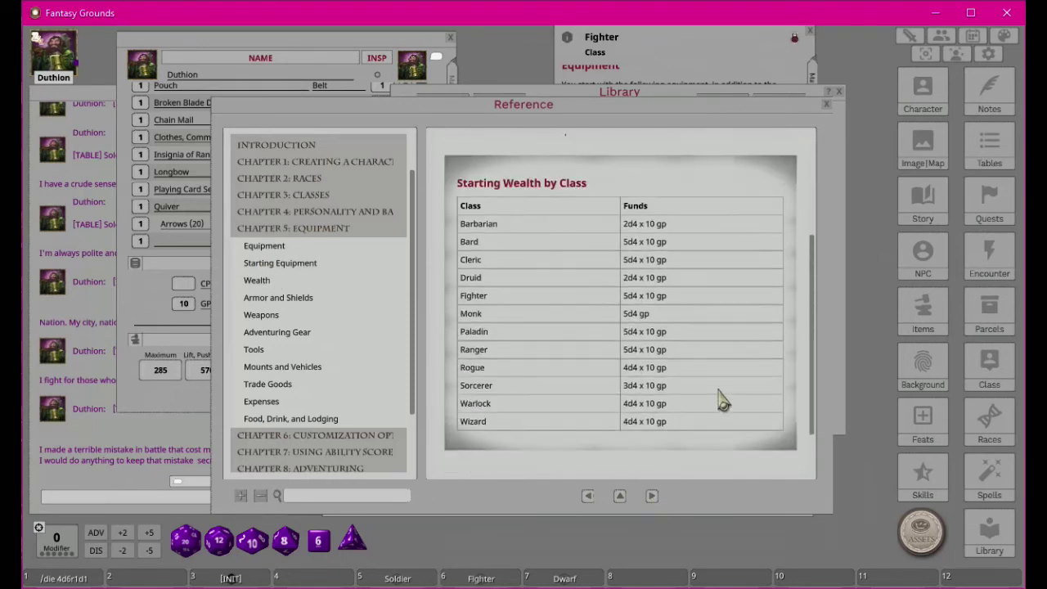
click(652, 496)
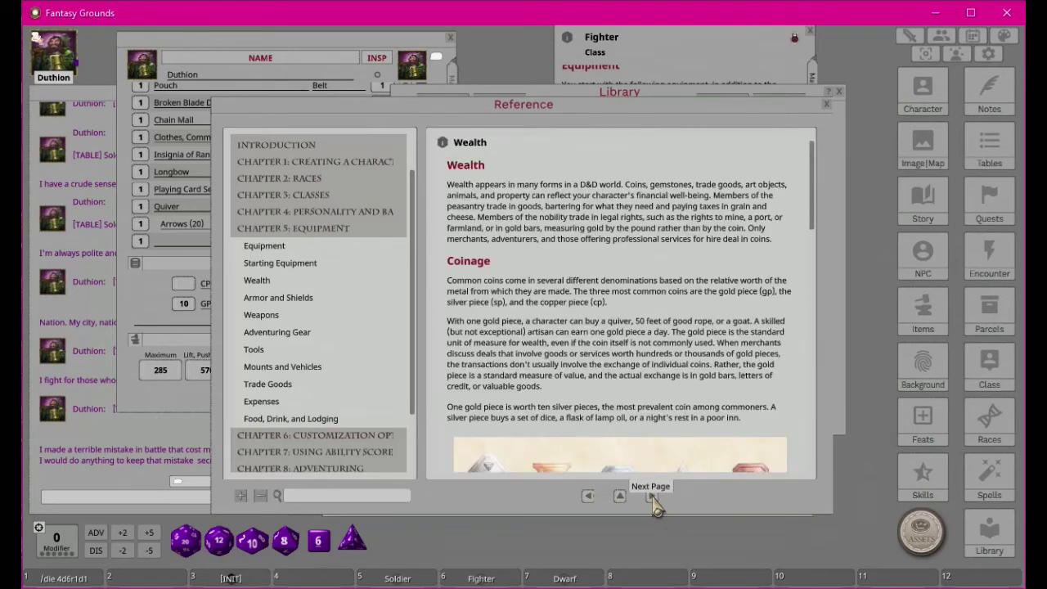
- Read through the chapter's Weapons page to its end and look over the Adventuring Gear page
click(260, 315)
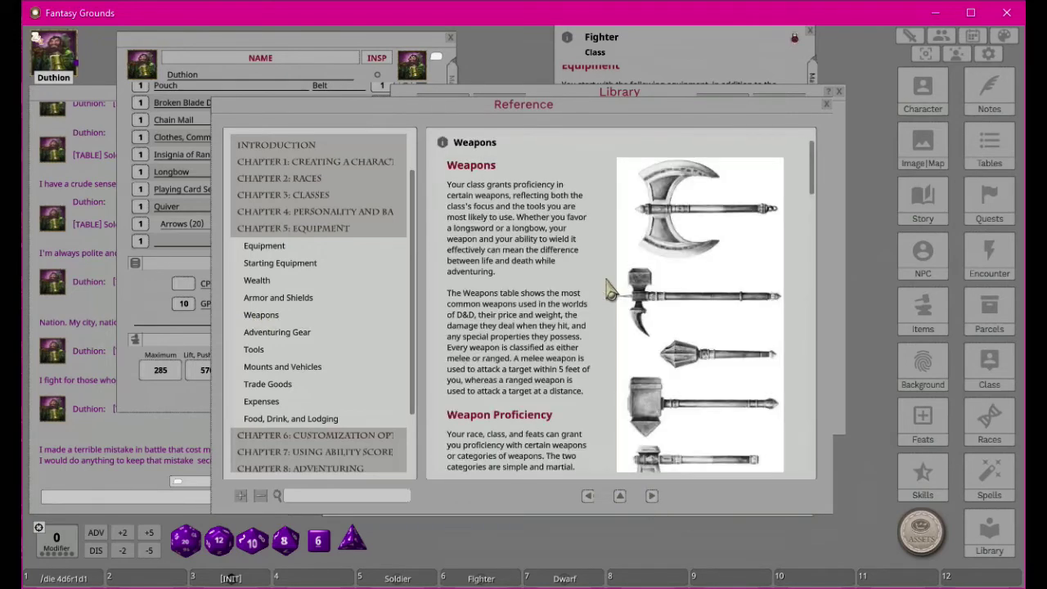
scroll(621, 298, down, 15)
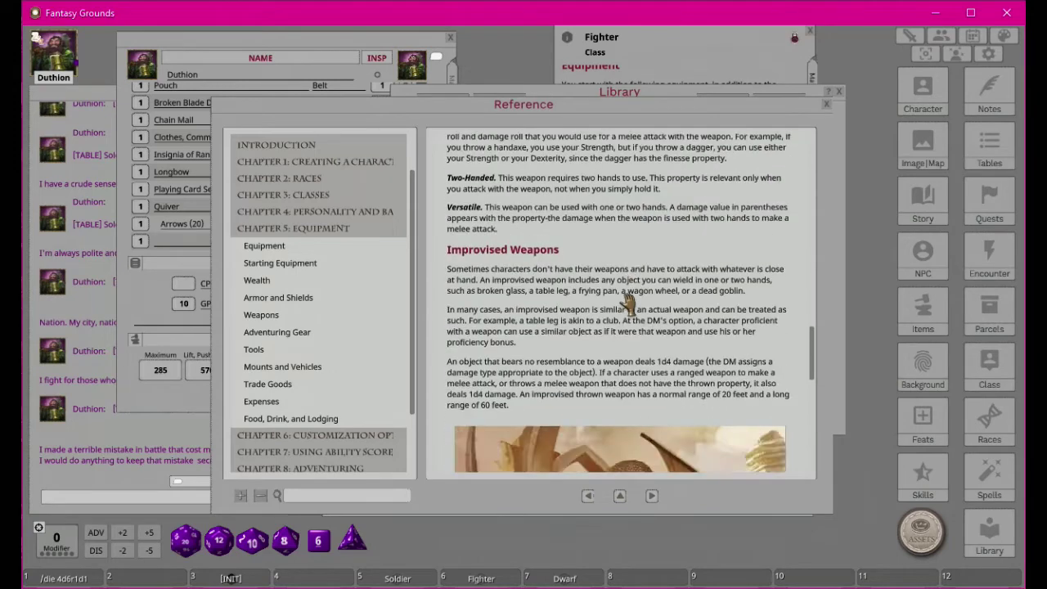
scroll(628, 303, down, 5)
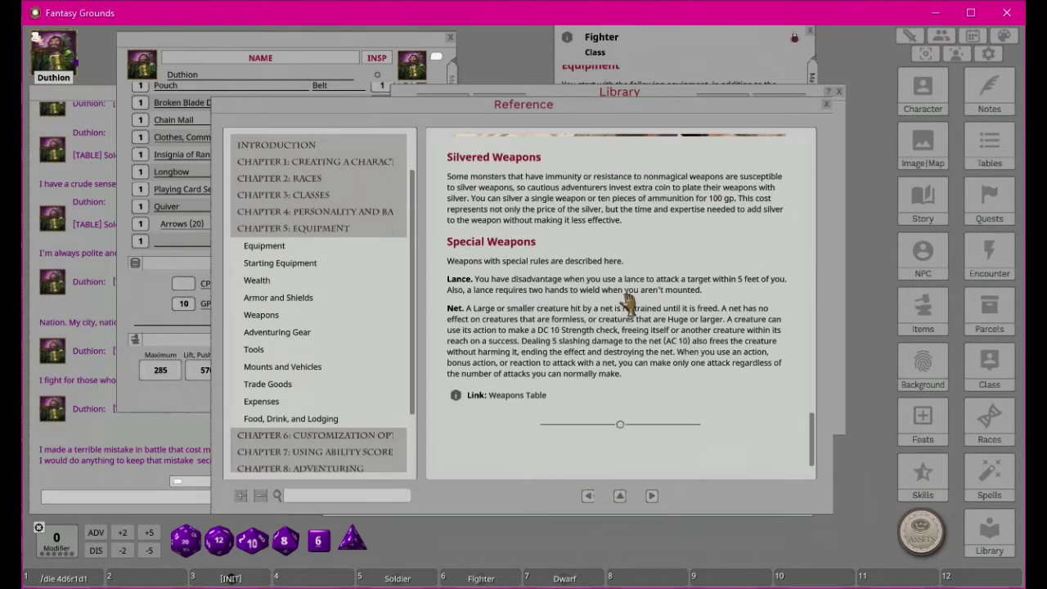
click(651, 496)
scroll(630, 323, down, 4)
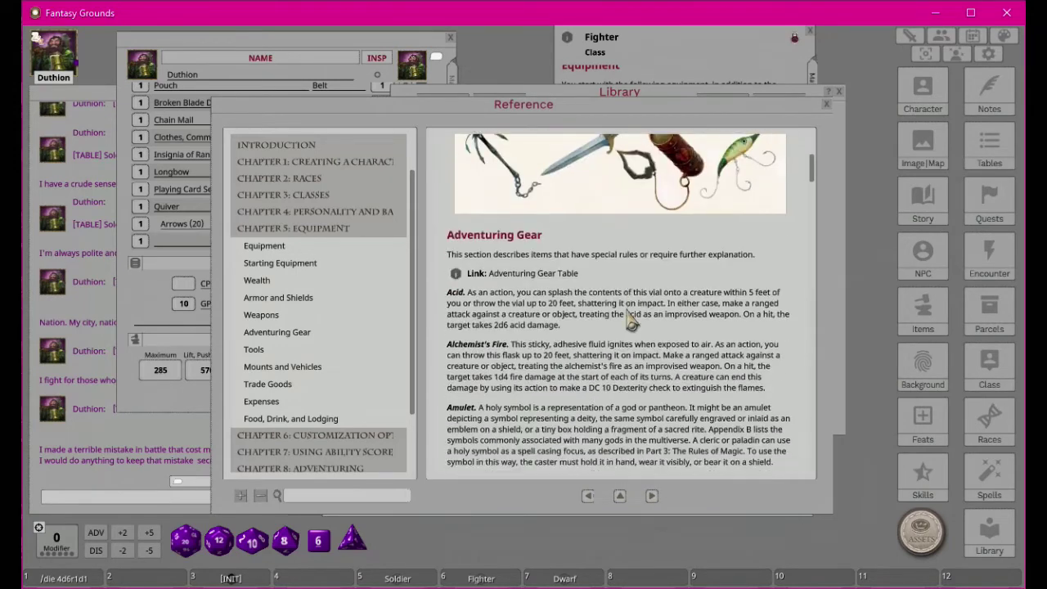
scroll(630, 323, down, 3)
- Return to the Weapons page, open the Weapons Table linked at its end and examine the martial weapons
click(587, 495)
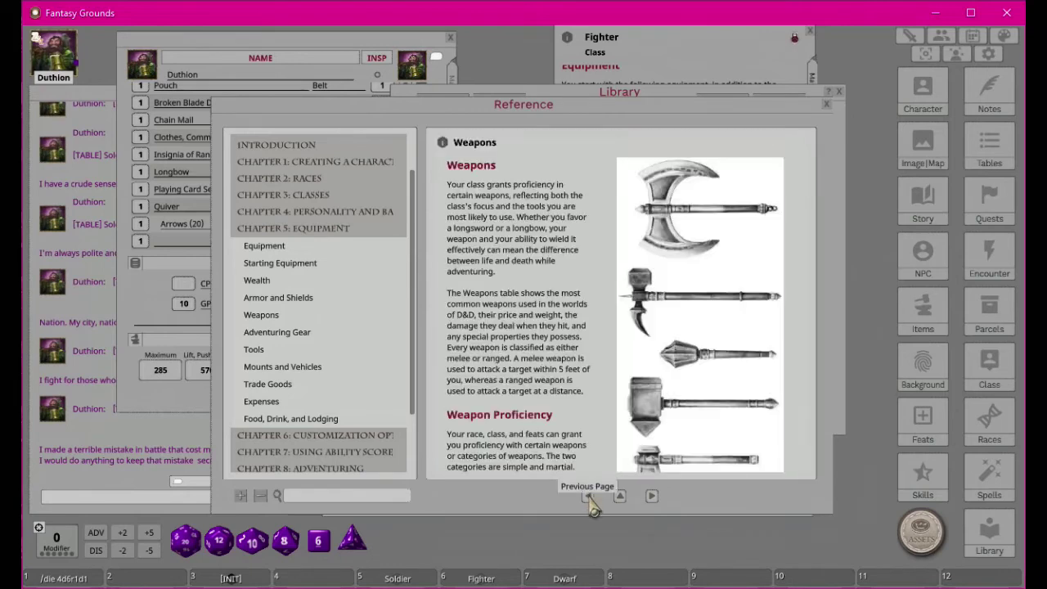
scroll(575, 315, down, 4)
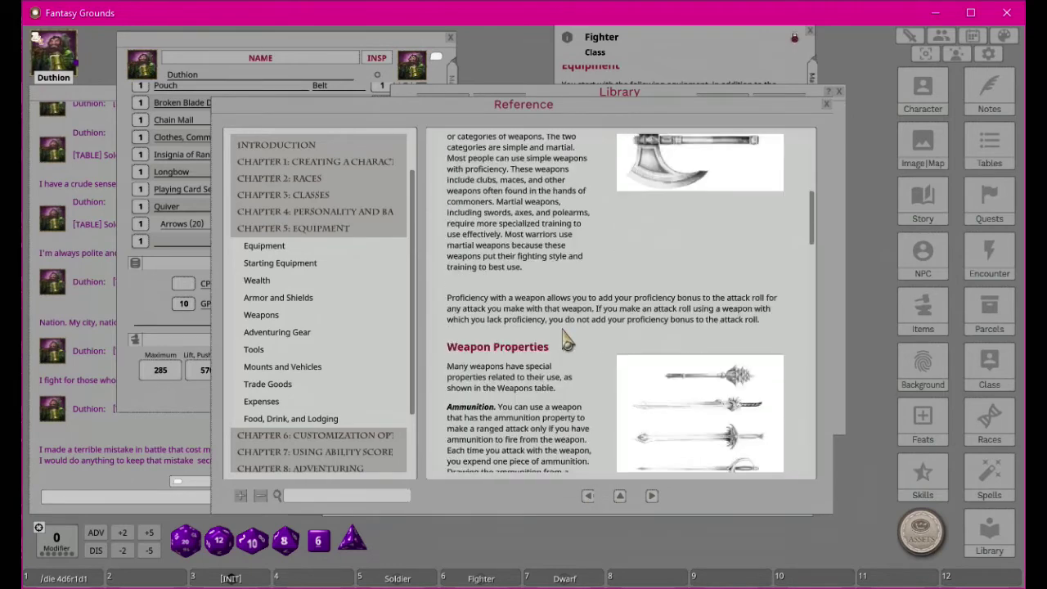
scroll(567, 342, down, 8)
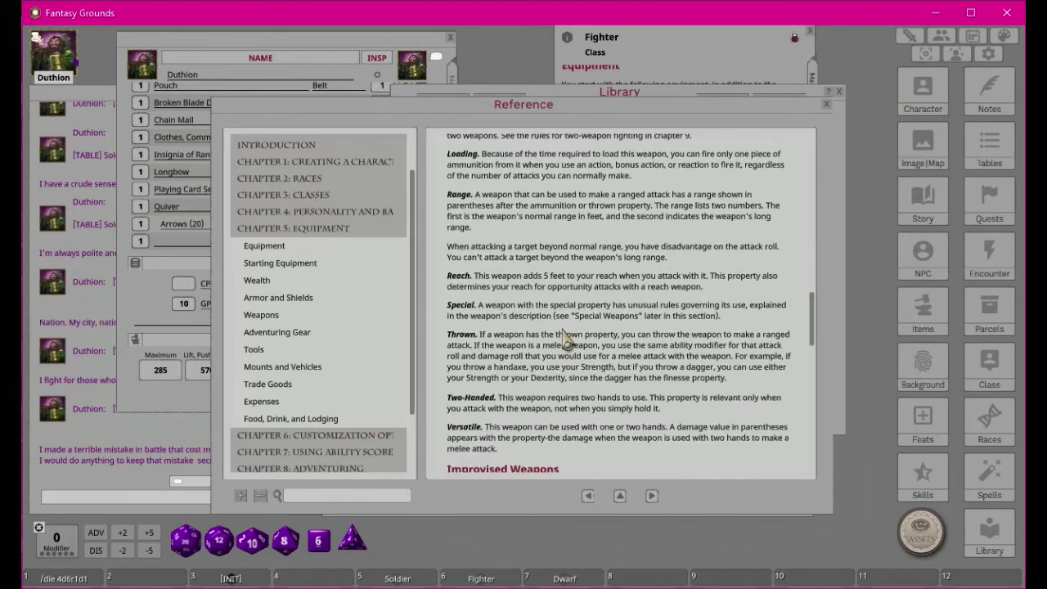
scroll(566, 342, down, 8)
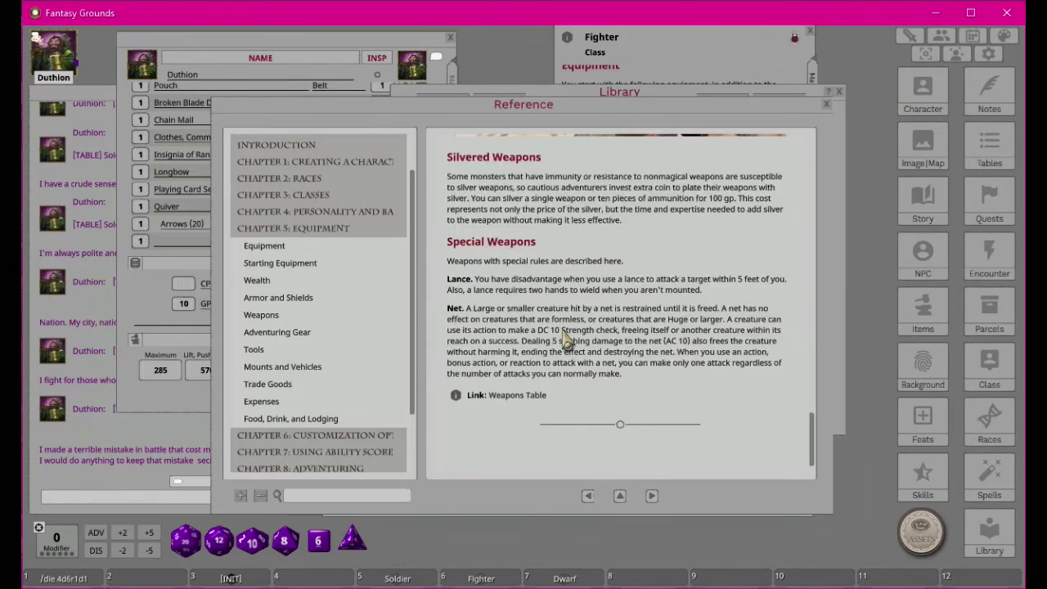
click(482, 394)
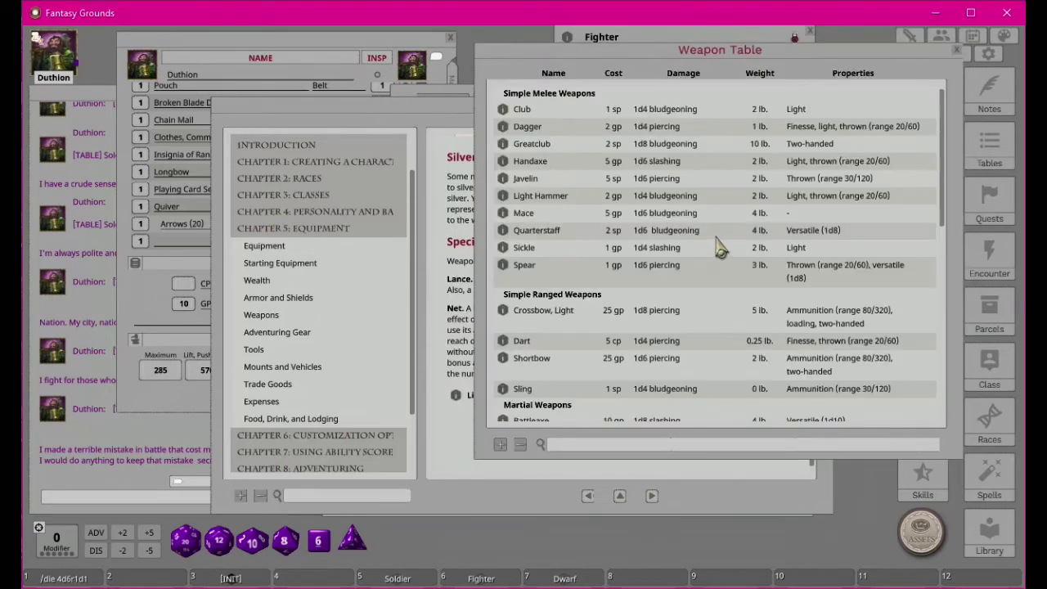
scroll(718, 250, down, 5)
scroll(695, 258, down, 5)
scroll(670, 253, up, 2)
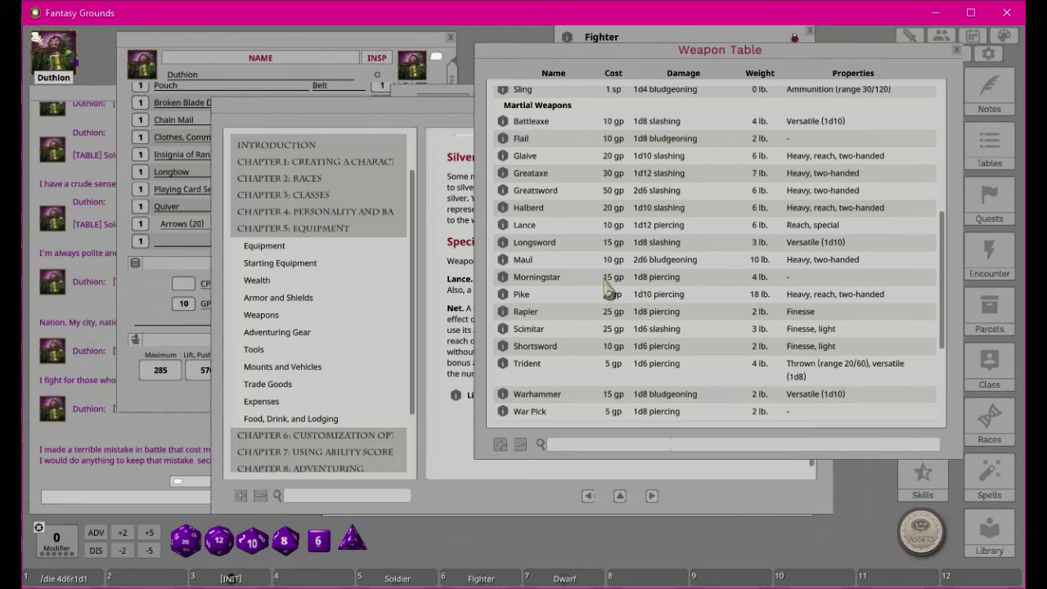
- Bring the Weapons reference page forward and examine the weapon property descriptions, such as Versatile, Two-Handed, Thrown and Finesse
click(447, 108)
scroll(555, 293, up, 5)
scroll(555, 293, up, 3)
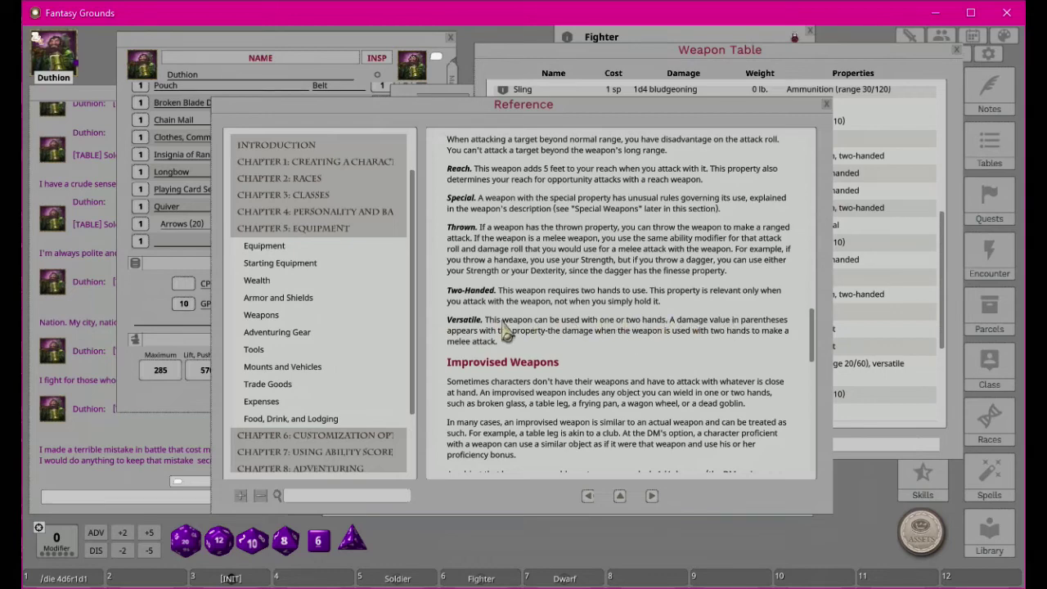
scroll(568, 209, up, 5)
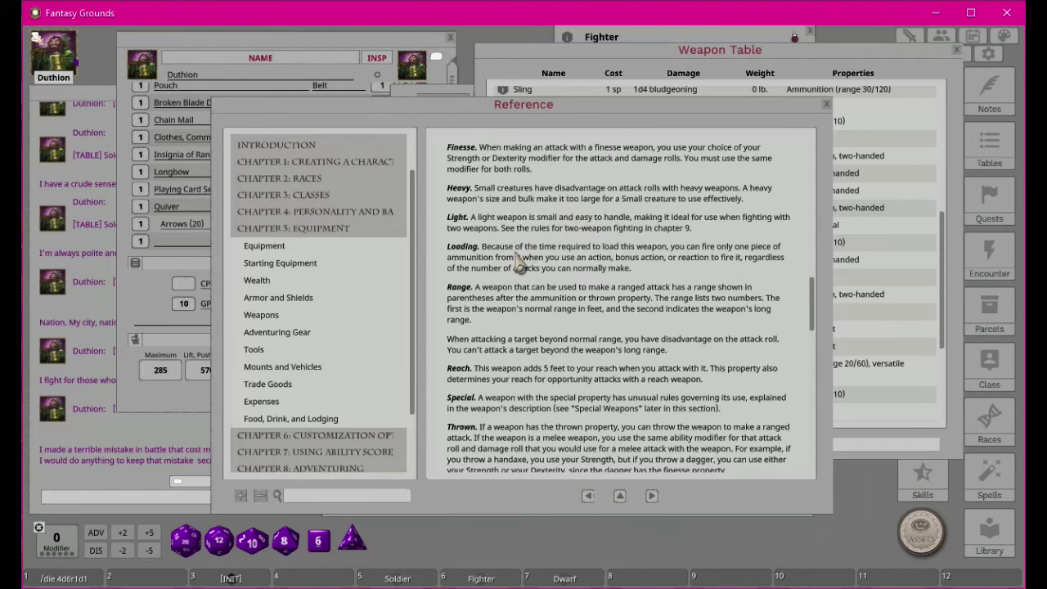
- Read the weapon property descriptions on the Weapons reference page from Finesse through Versatile
scroll(515, 254, up, 2)
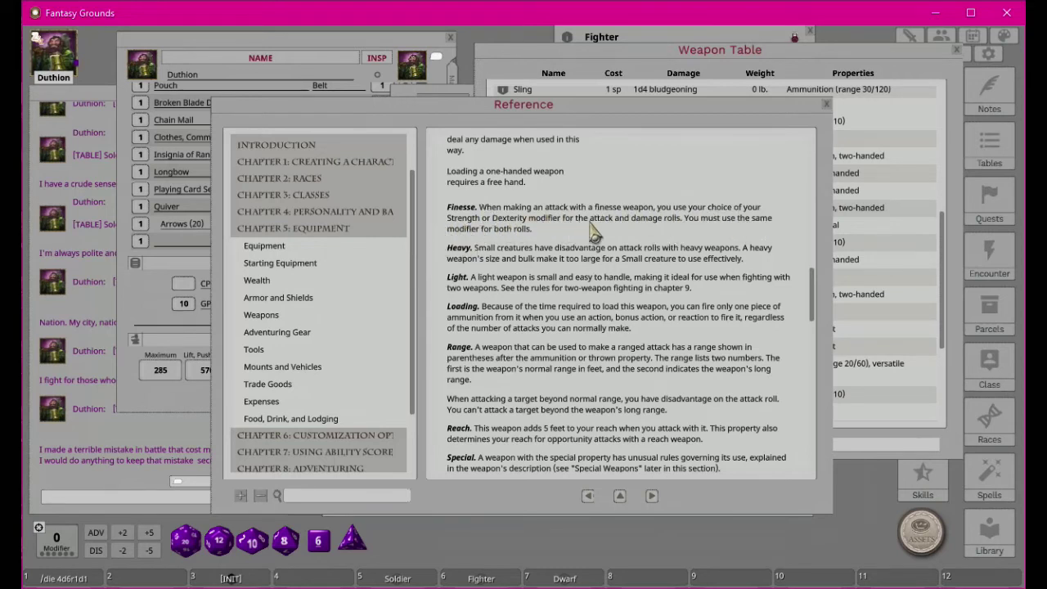
scroll(507, 263, down, 5)
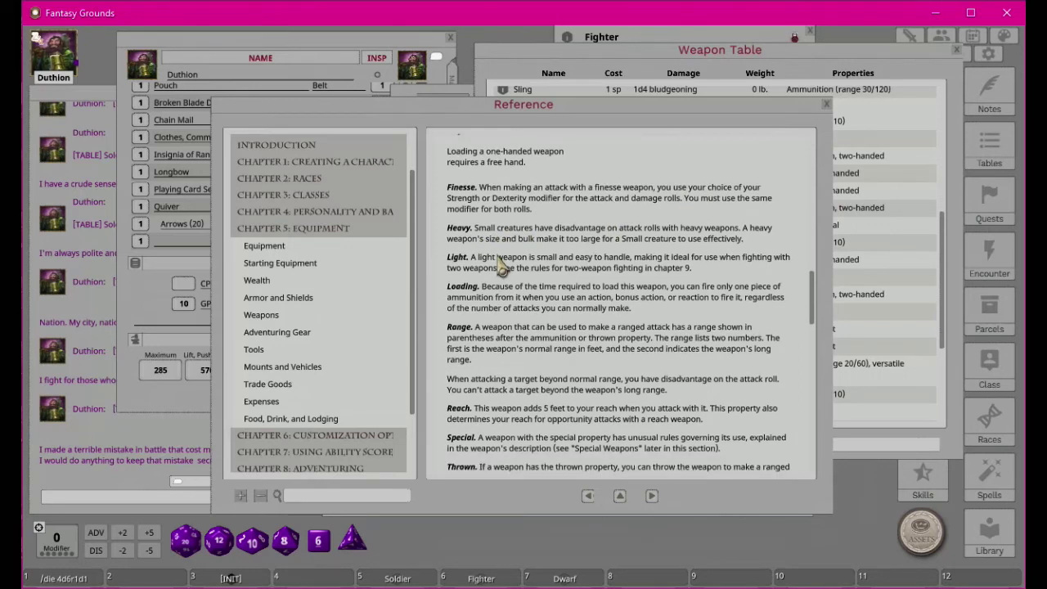
scroll(515, 270, down, 2)
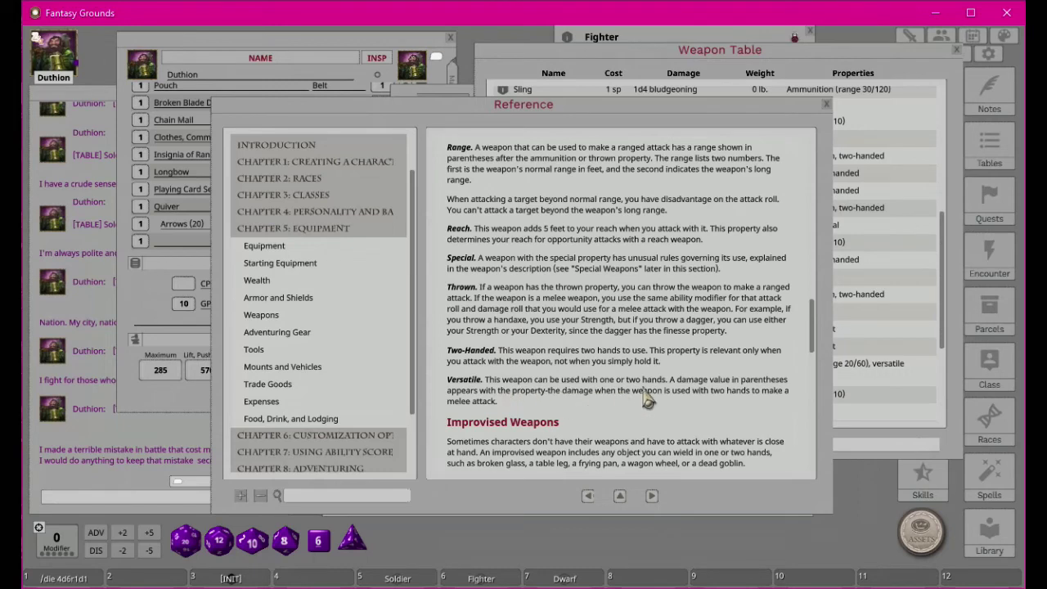
scroll(666, 309, up, 7)
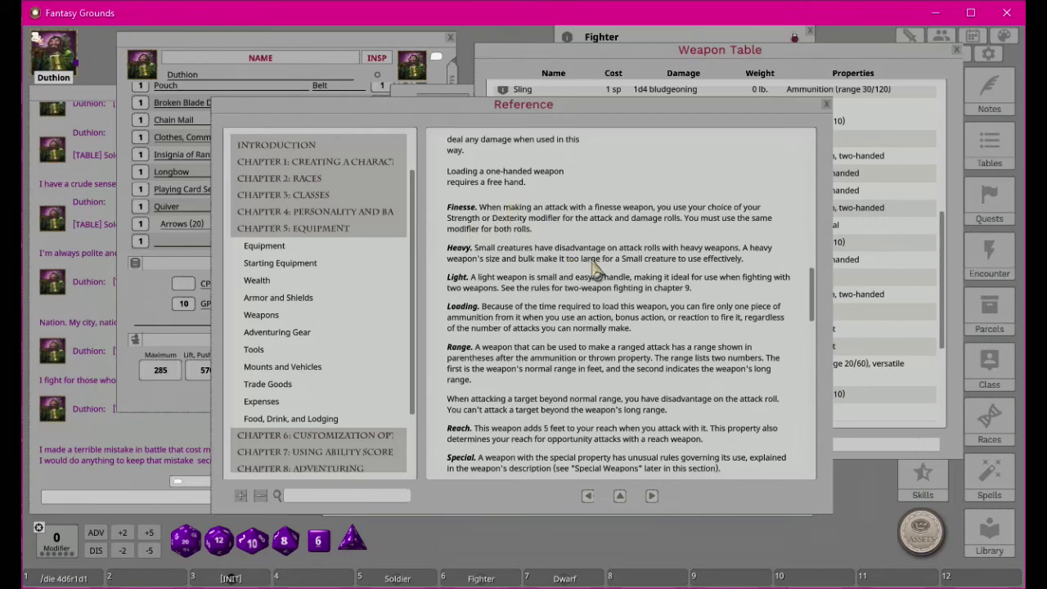
scroll(597, 278, down, 6)
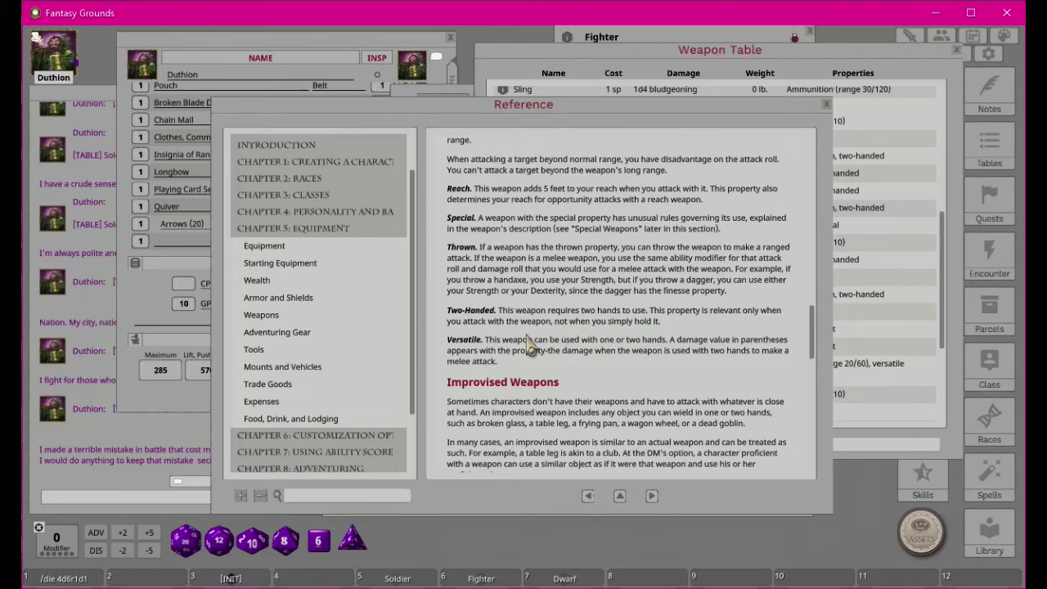
- Bring the Weapon Table forward and examine the Battleaxe's item details among the martial weapons
click(843, 57)
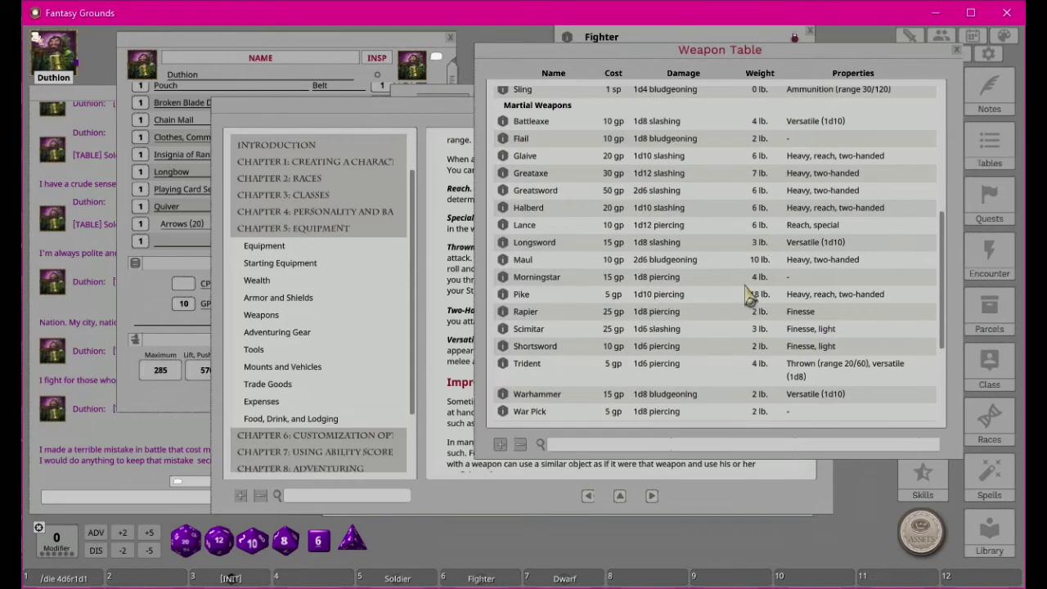
scroll(747, 295, up, 2)
scroll(748, 294, down, 2)
scroll(827, 187, up, 1)
click(502, 143)
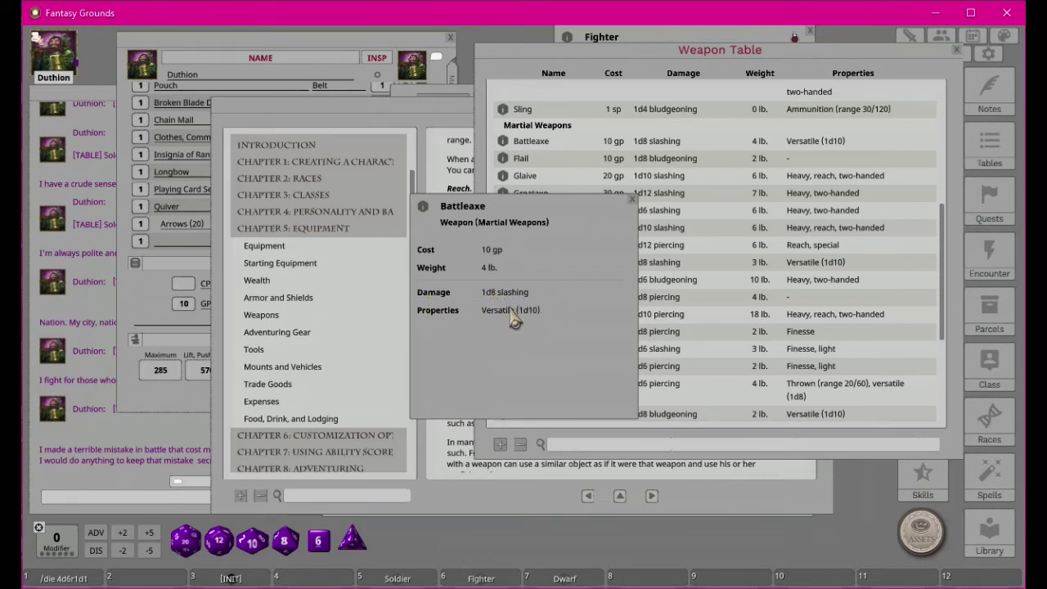
click(631, 201)
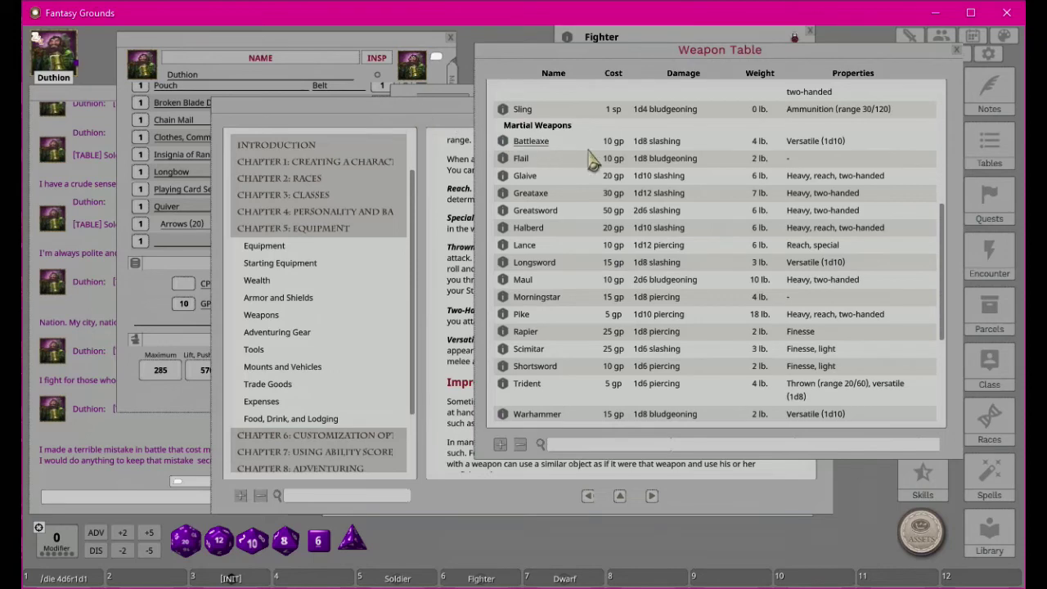
- Close the Reference manual and add a Battleaxe and a Longsword from the Weapon Table to the character's inventory
click(419, 115)
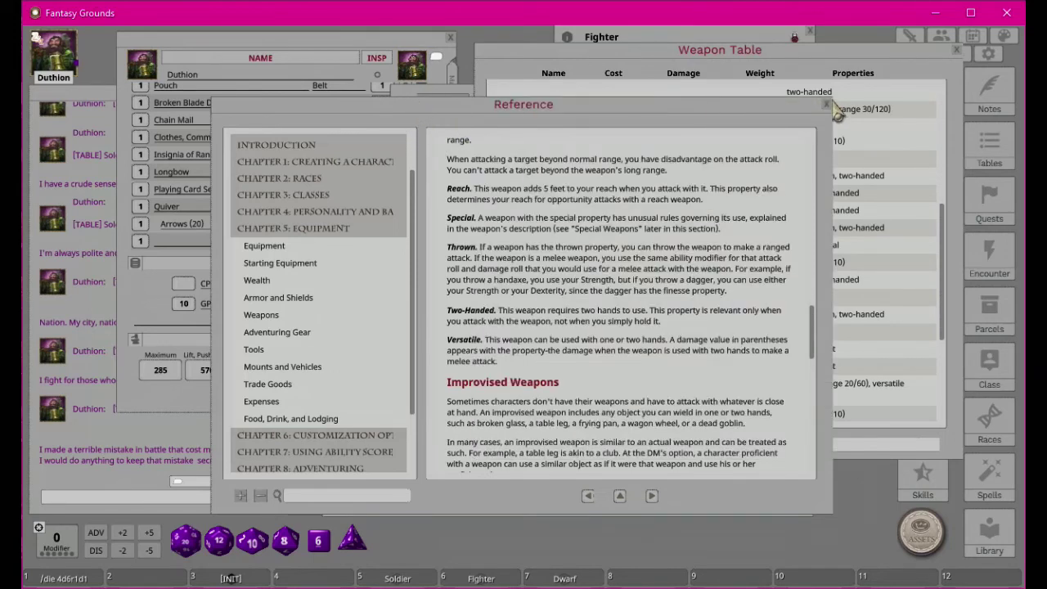
drag(735, 105, 814, 215)
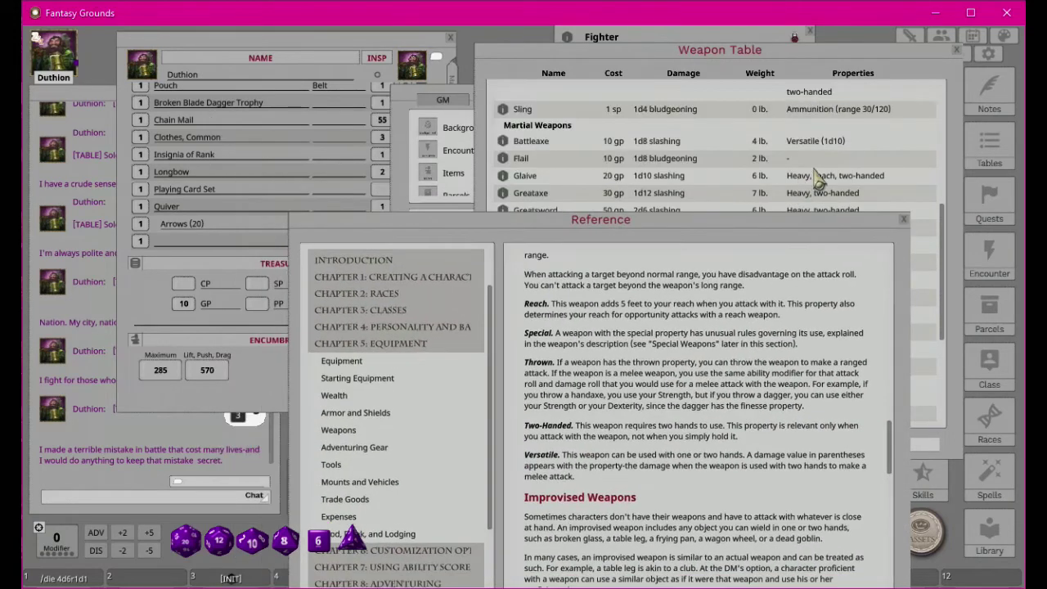
click(904, 216)
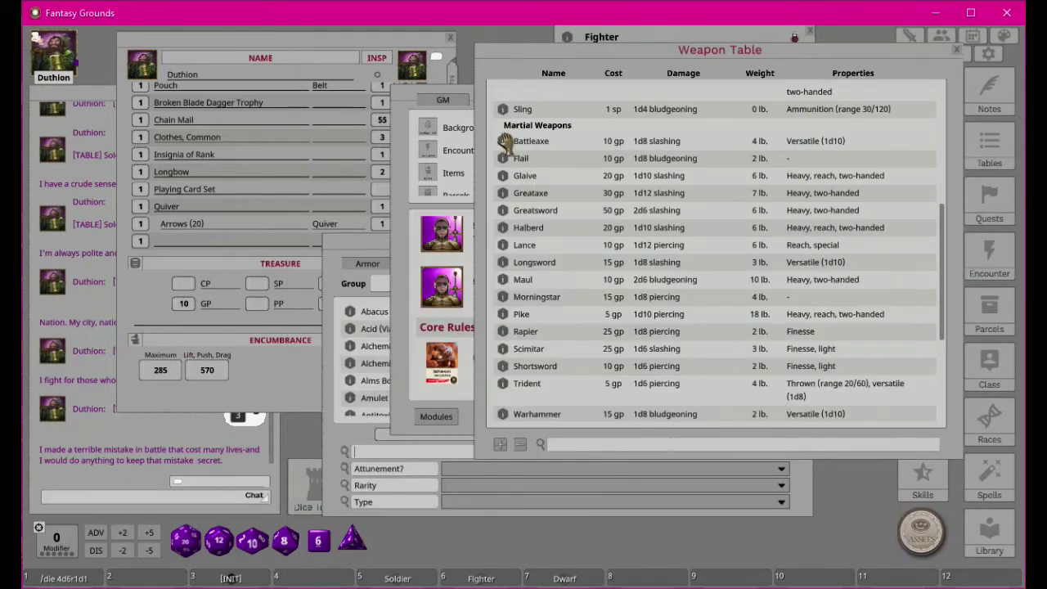
drag(506, 143, 225, 197)
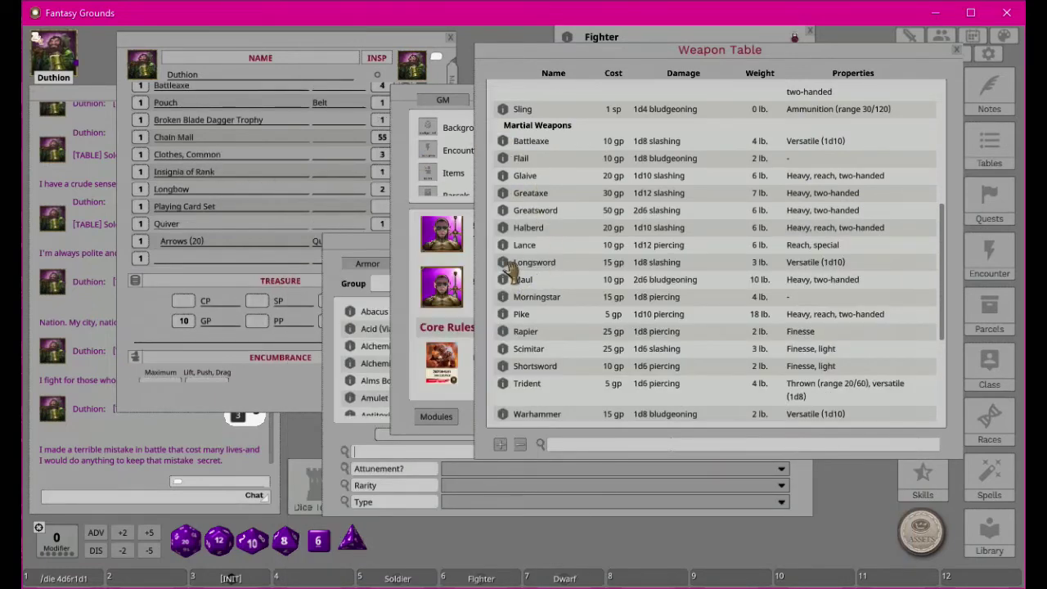
drag(499, 264, 202, 181)
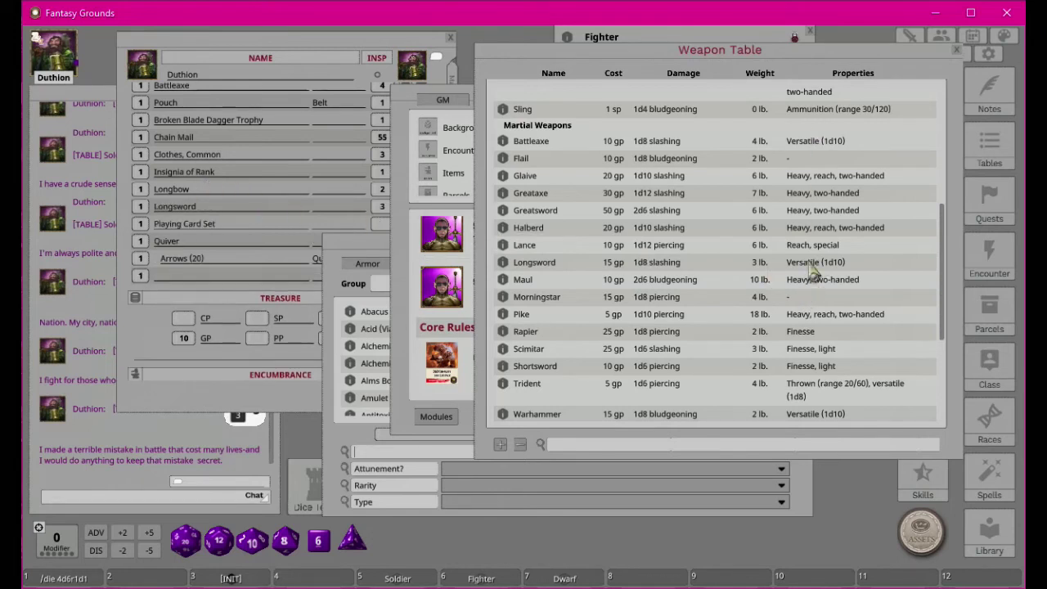
click(956, 51)
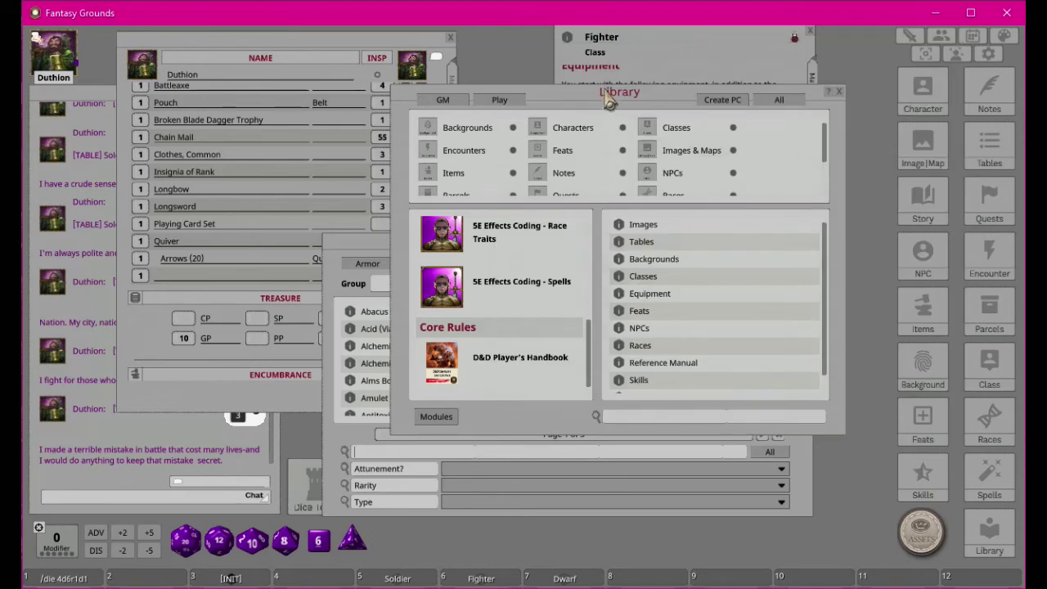
- Move the Library window clear of the character sheet and delete the blank row at the end of the inventory
drag(609, 98, 655, 76)
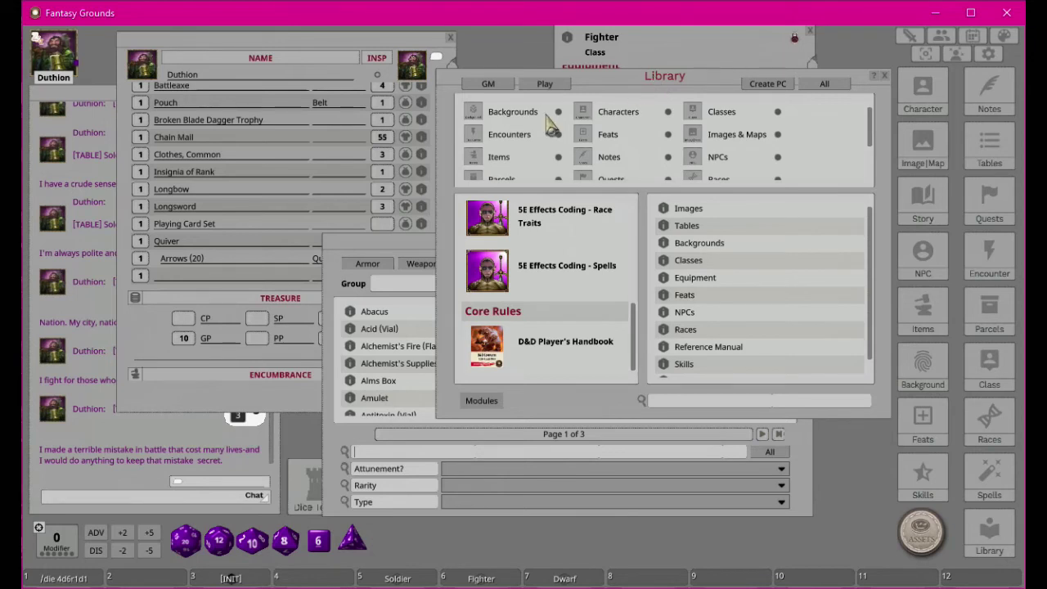
click(174, 392)
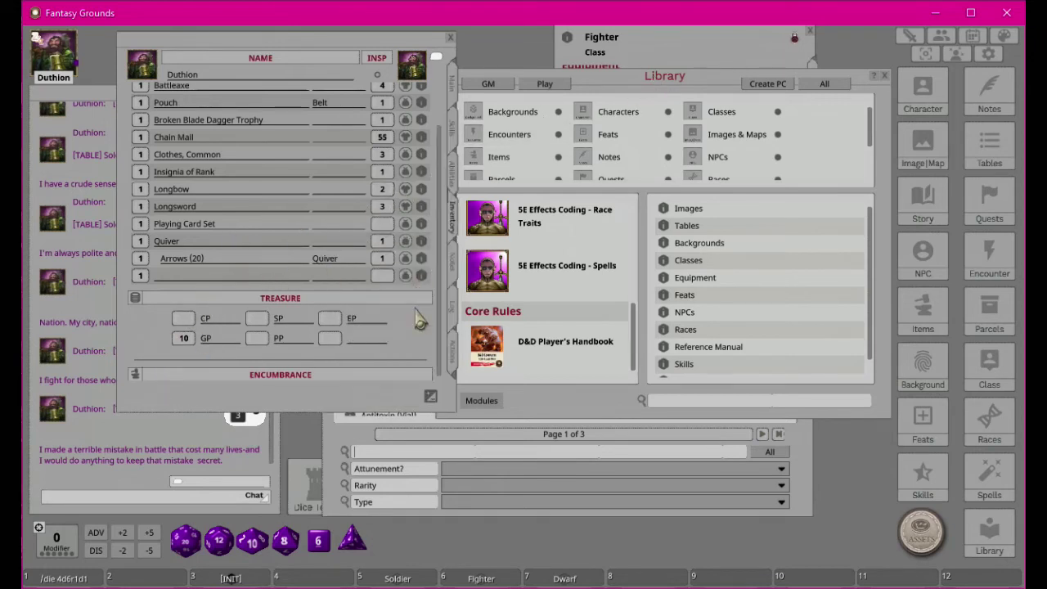
click(430, 396)
click(420, 278)
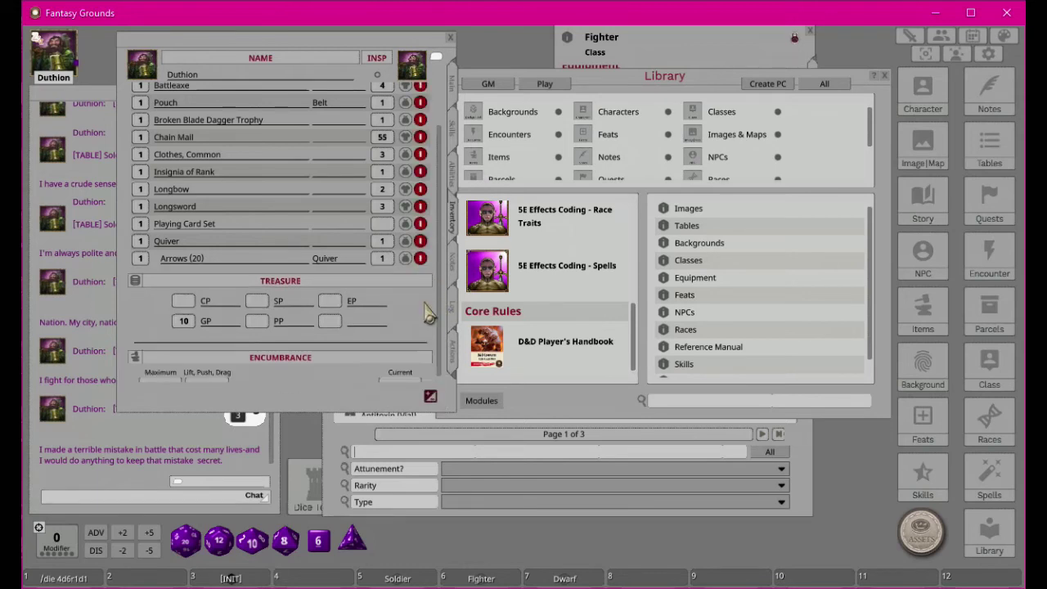
click(430, 396)
scroll(288, 191, up, 2)
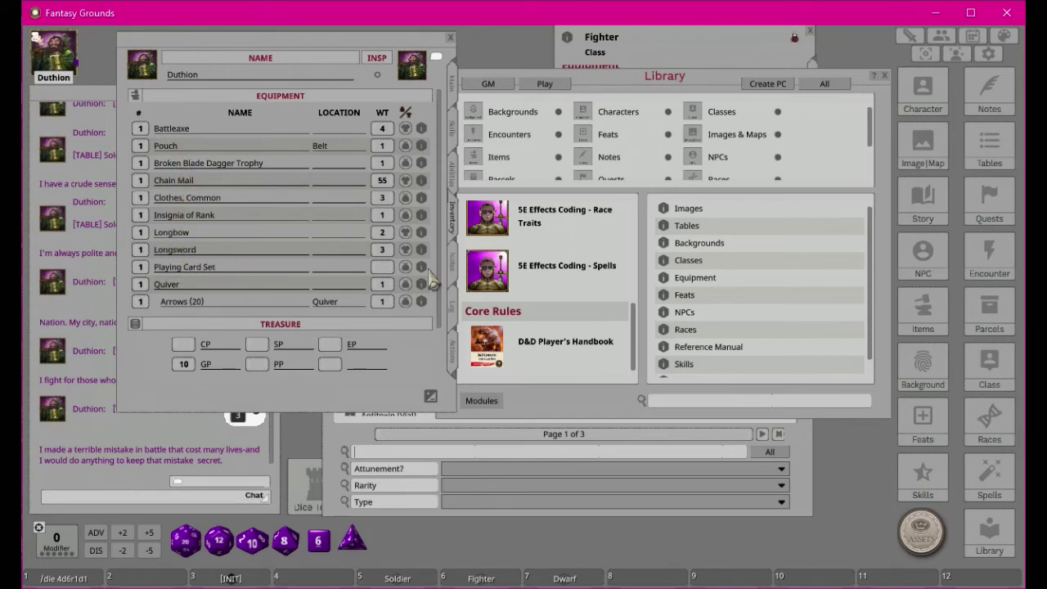
- Add two Handaxes from the Items list's weapons table to the inventory, and close the Library and item windows
click(884, 78)
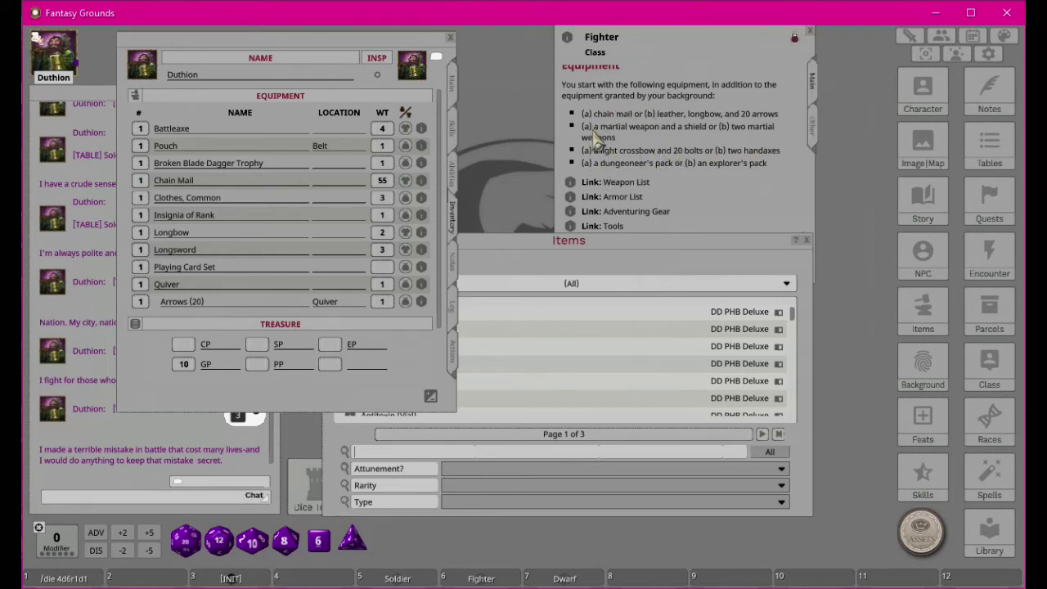
click(626, 252)
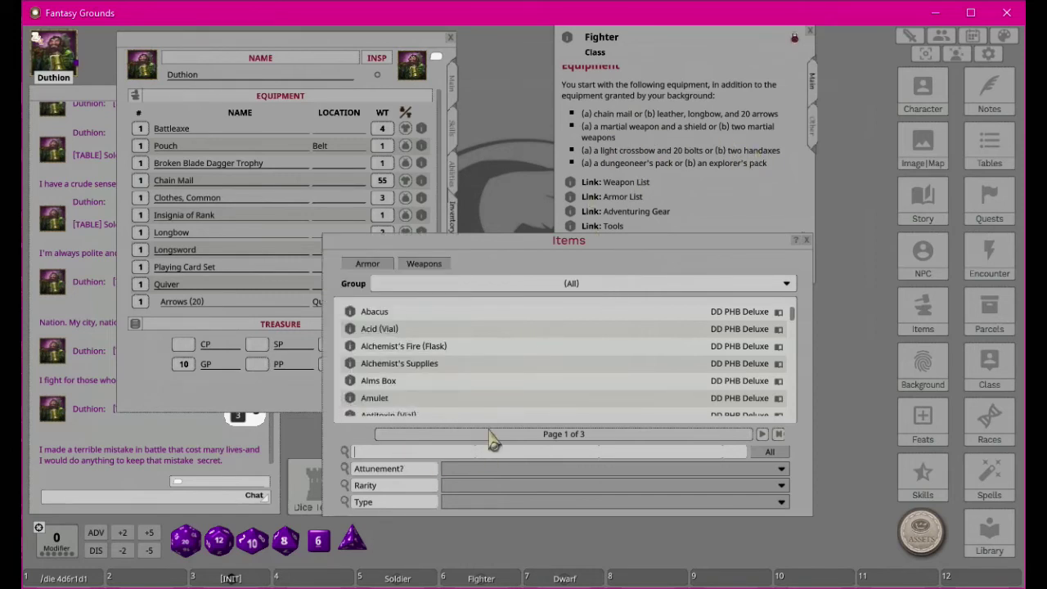
click(434, 266)
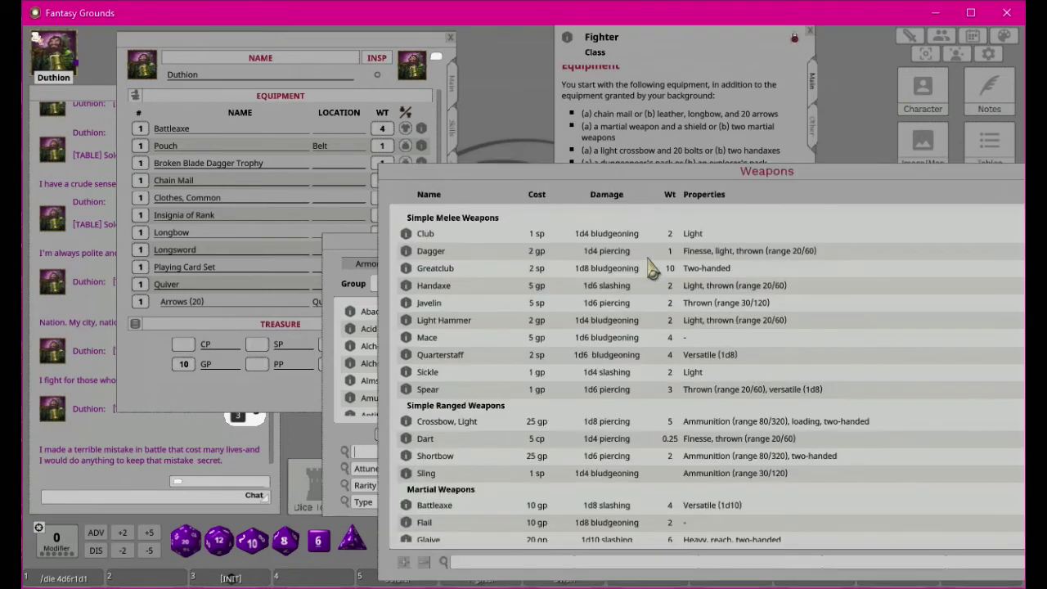
scroll(630, 304, down, 5)
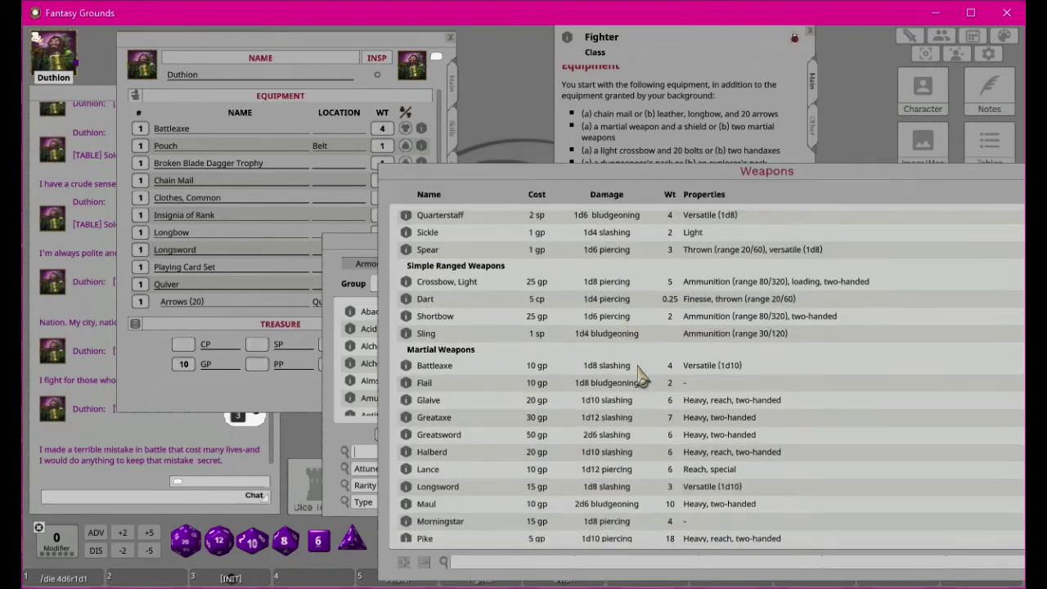
scroll(433, 381, up, 6)
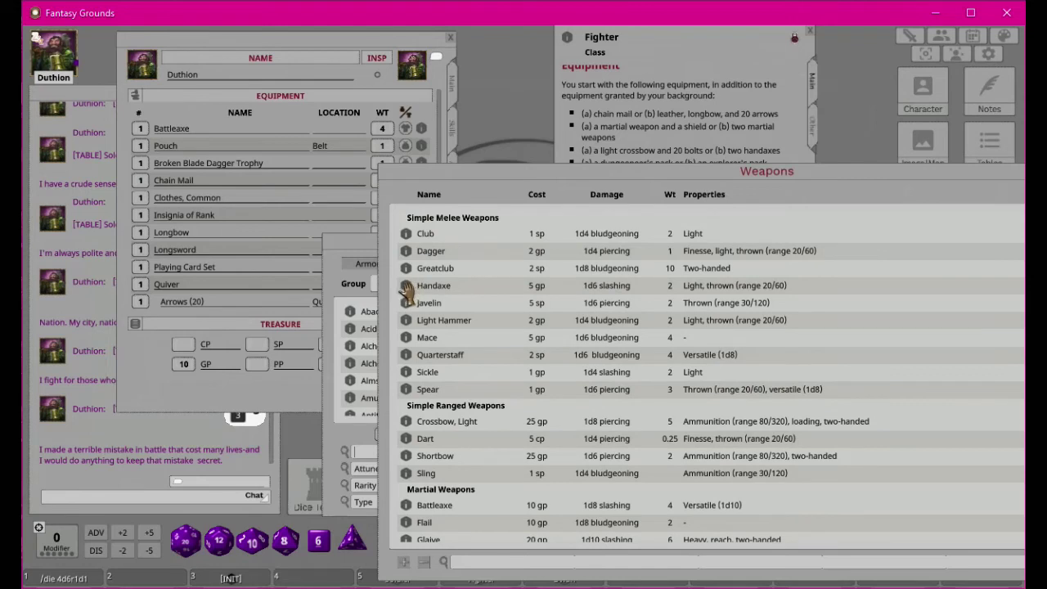
drag(406, 292, 188, 300)
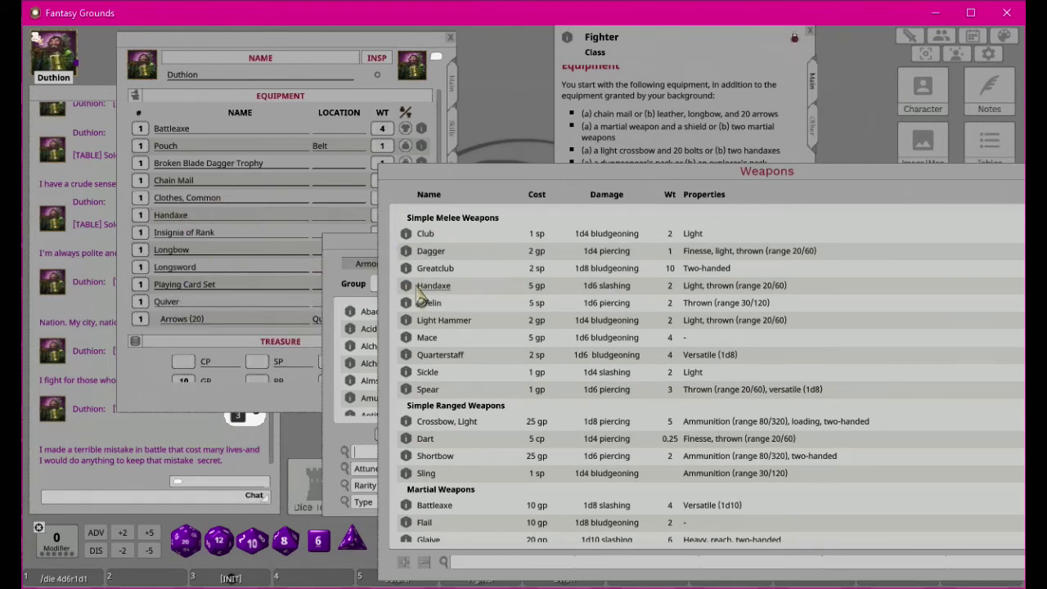
drag(406, 292, 141, 224)
drag(827, 170, 675, 133)
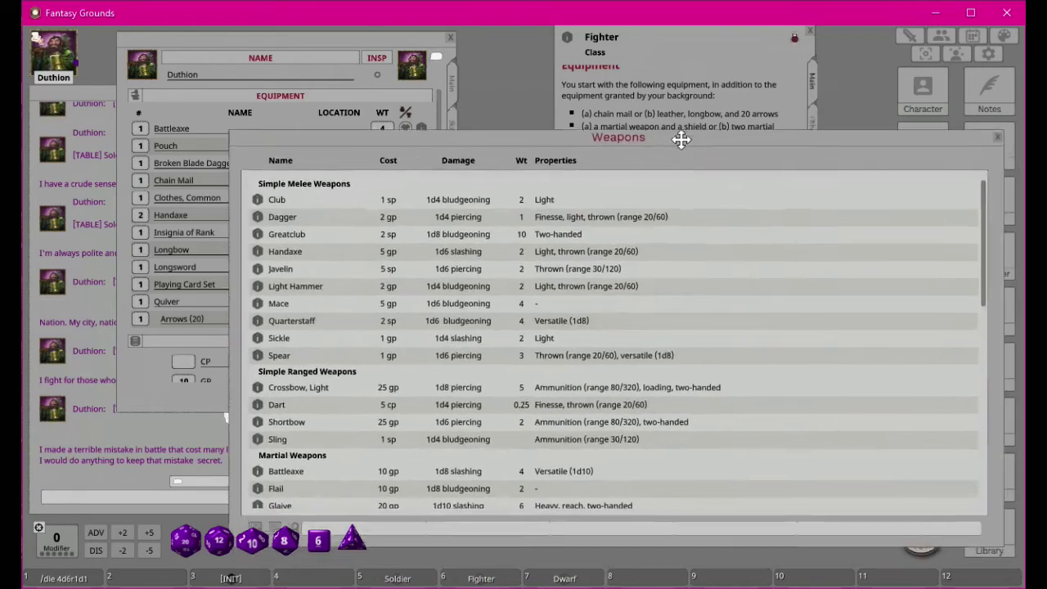
click(994, 132)
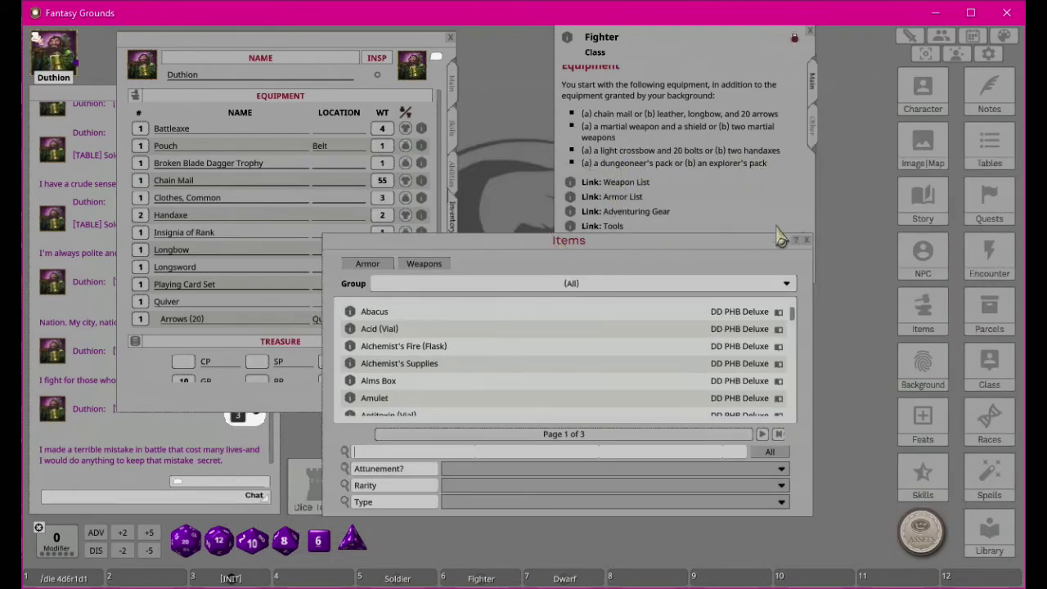
click(806, 241)
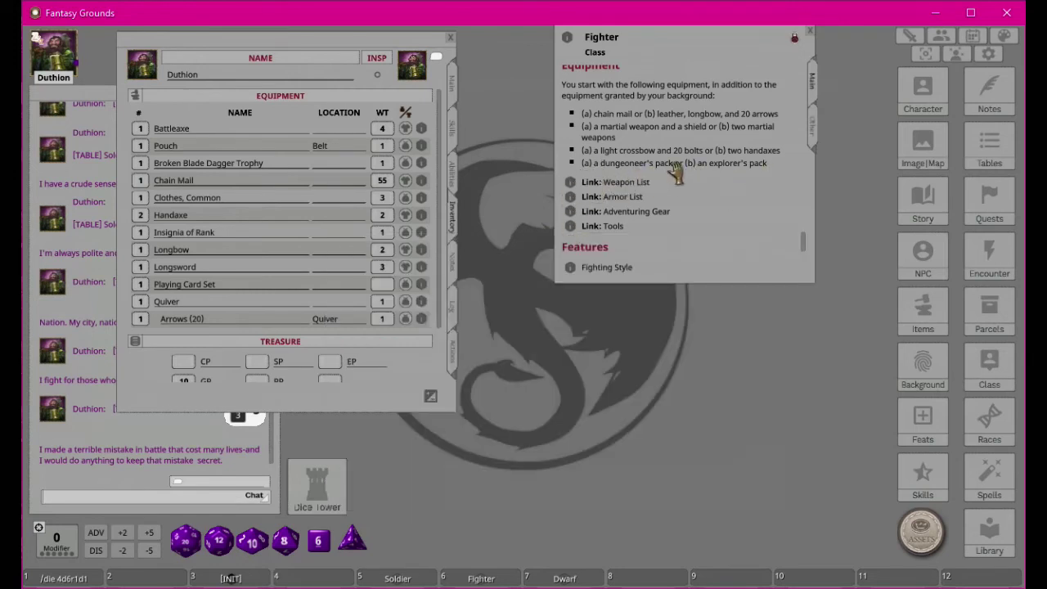
- Open the Adventuring Gear table linked in the Fighter class and compare the contents of the Explorer's Pack and the Dungeoneer's Pack
click(572, 210)
scroll(570, 253, down, 6)
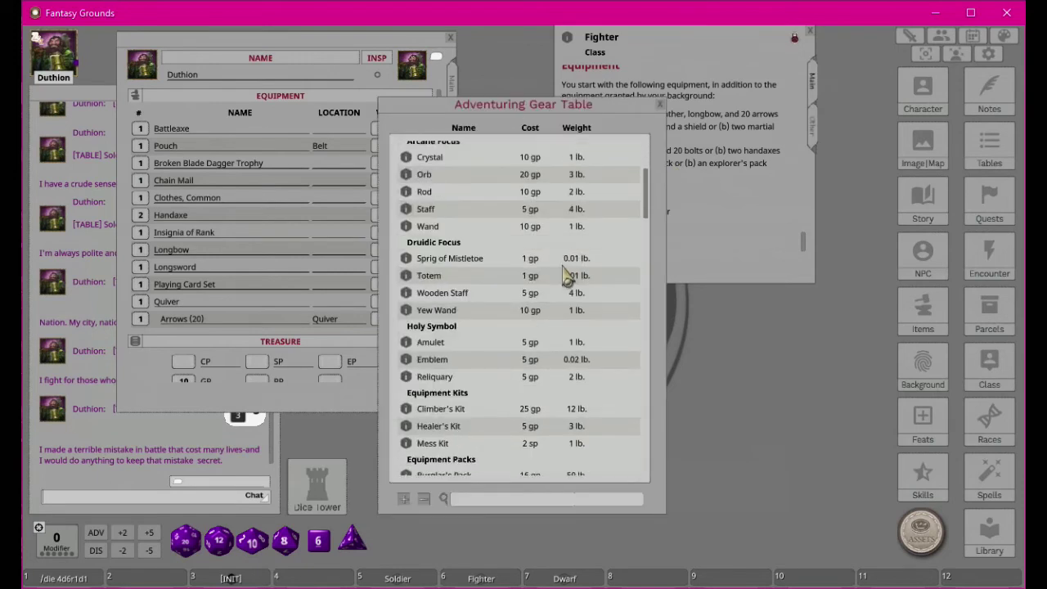
scroll(559, 284, down, 2)
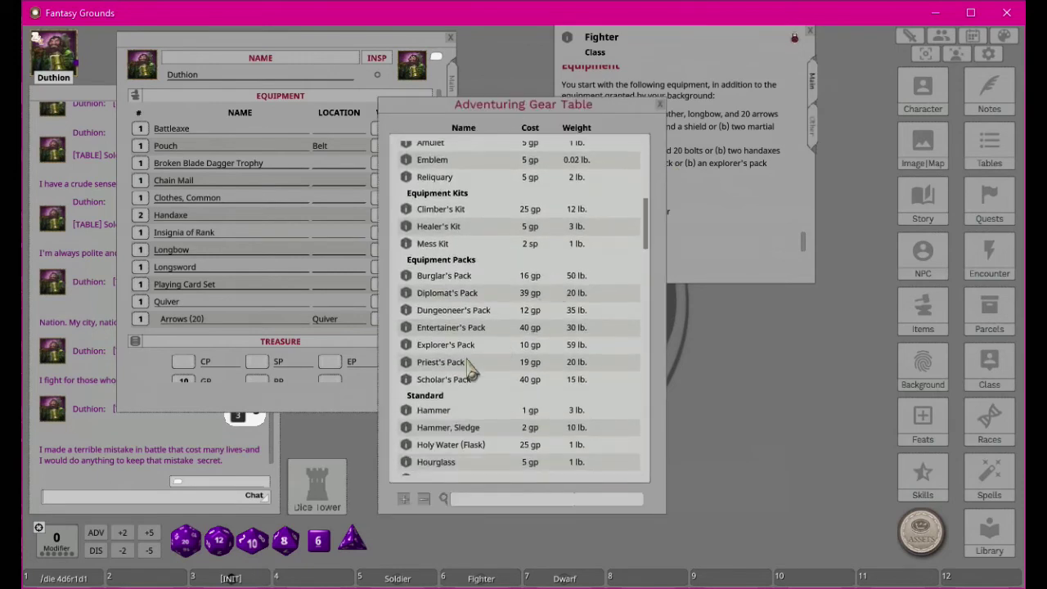
click(406, 350)
drag(531, 211, 797, 176)
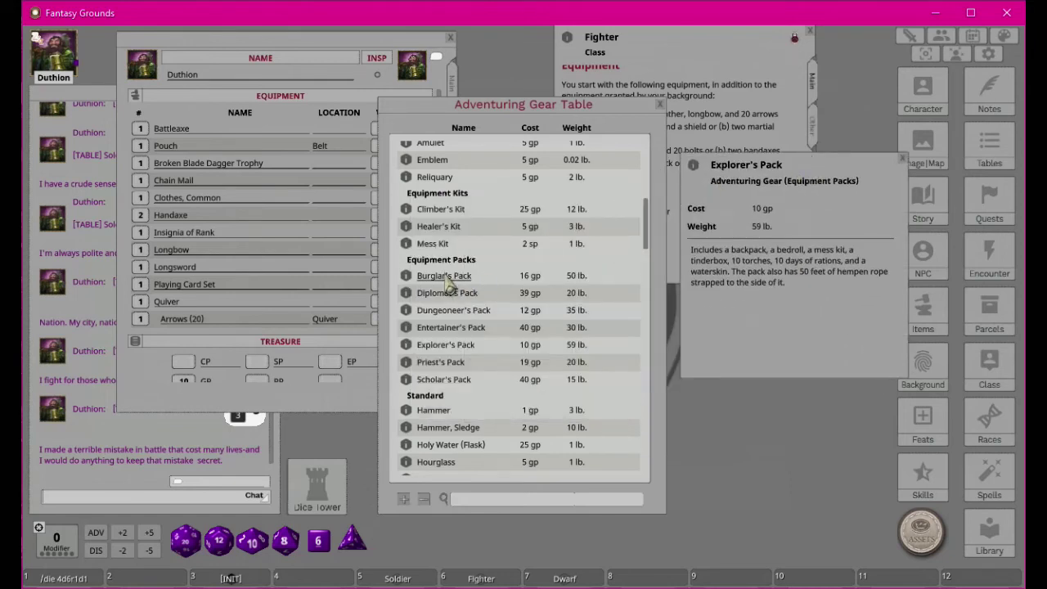
click(407, 315)
drag(573, 209, 599, 169)
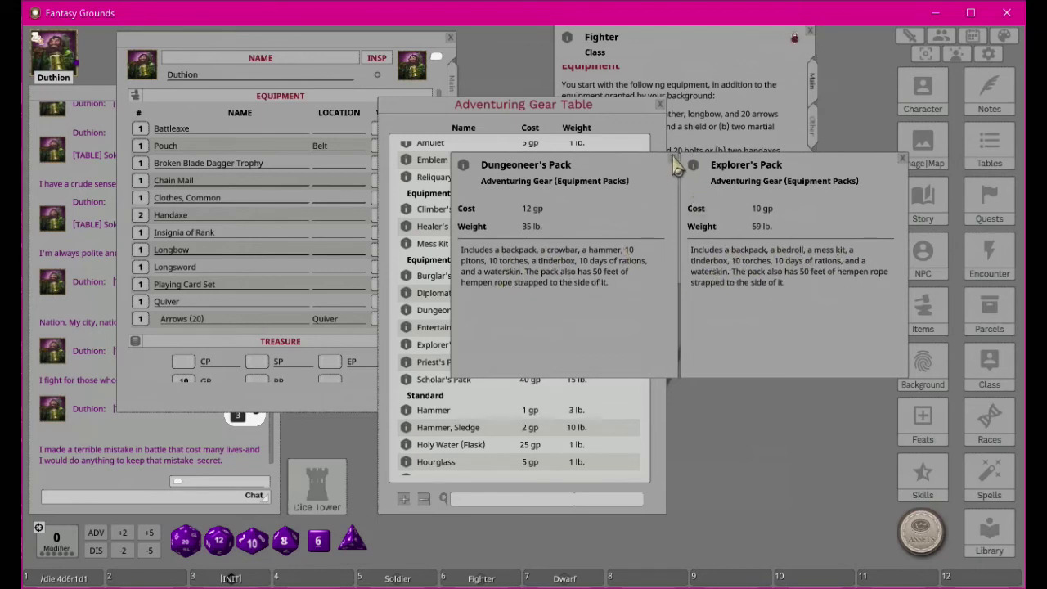
click(902, 157)
click(674, 158)
- Add the Dungeoneer's Pack from the Adventuring Gear Table to the inventory and review the items it contains
drag(587, 102, 785, 84)
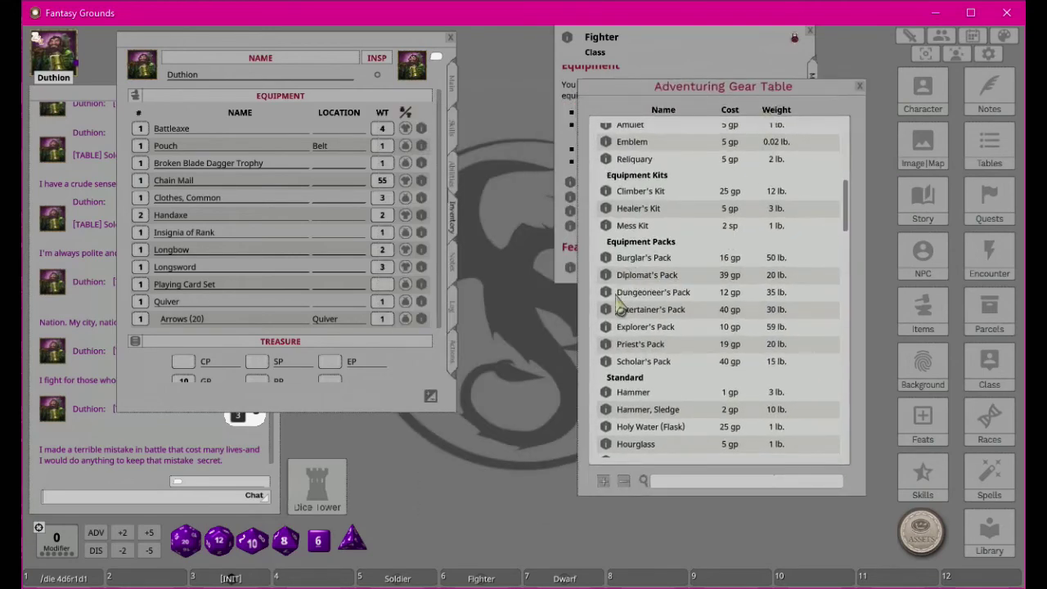
scroll(247, 173, down, 3)
scroll(281, 219, up, 3)
drag(256, 245, 256, 242)
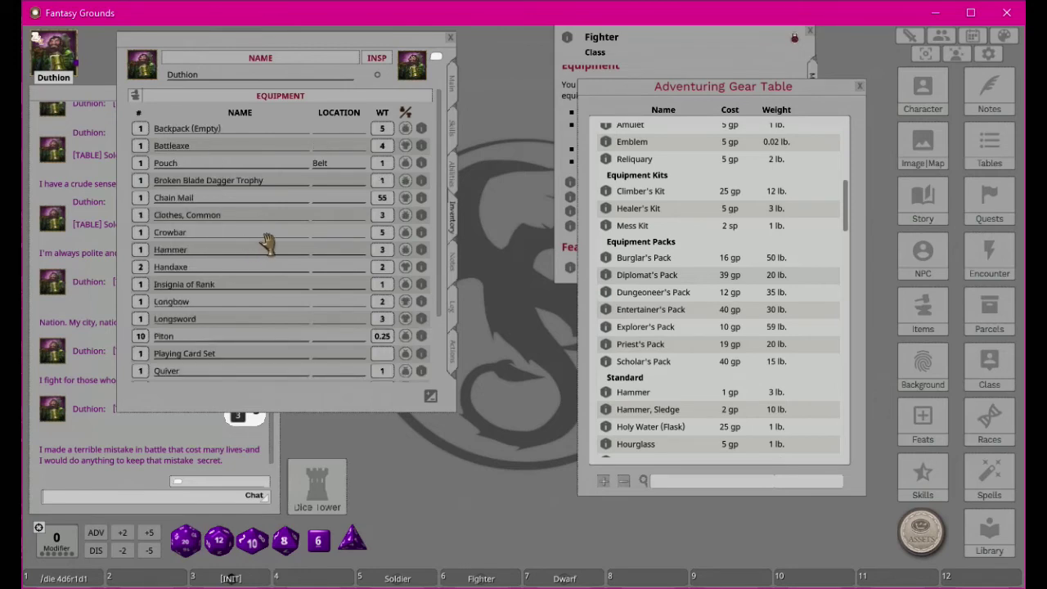
scroll(262, 244, down, 3)
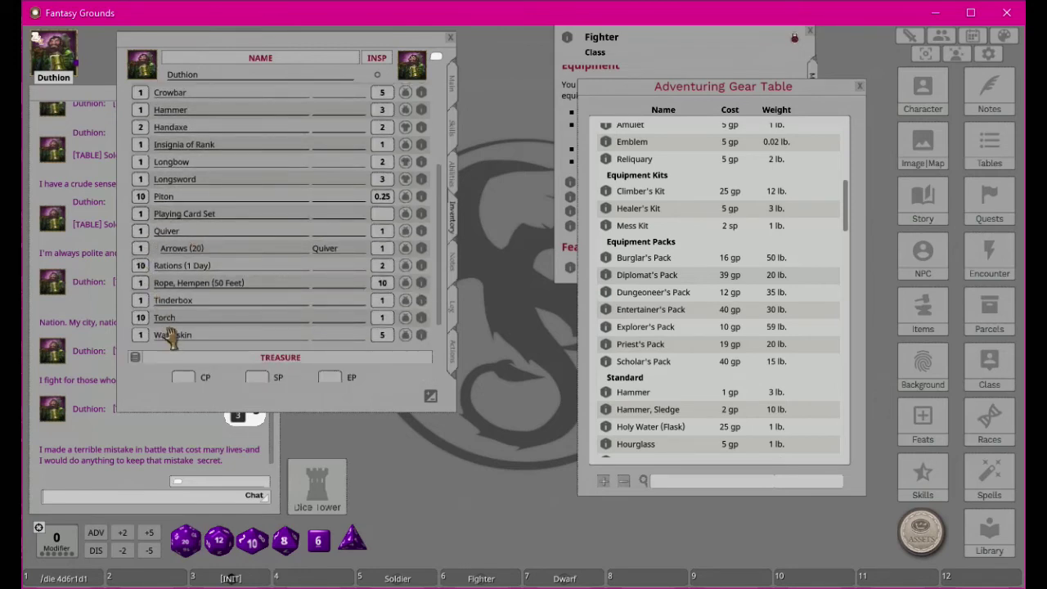
scroll(214, 280, up, 3)
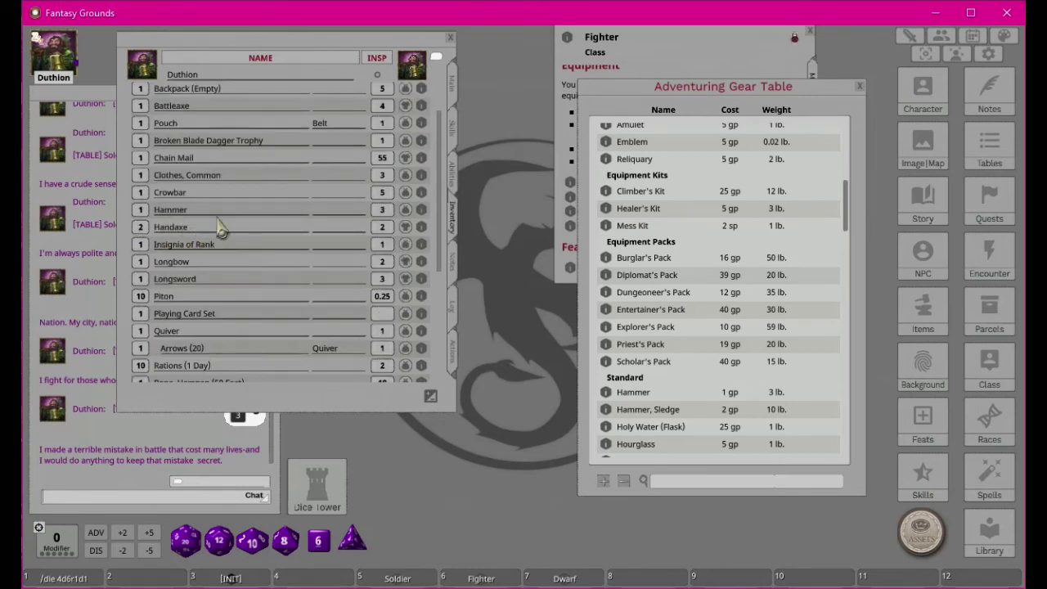
- Delete both Dagger entries, melee and thrown, from the weapons list in the character's actions
click(454, 354)
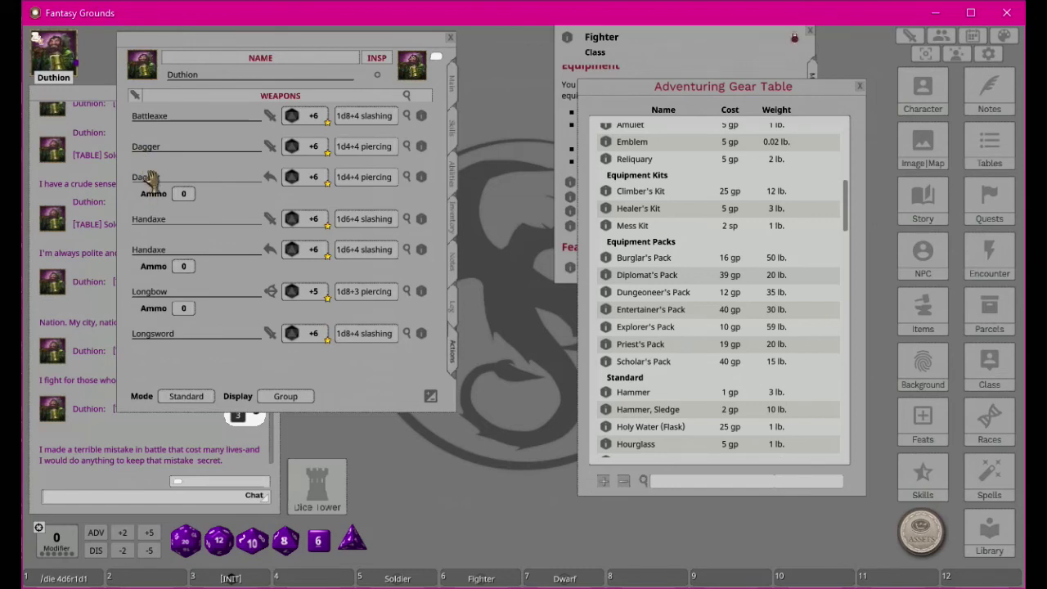
click(432, 397)
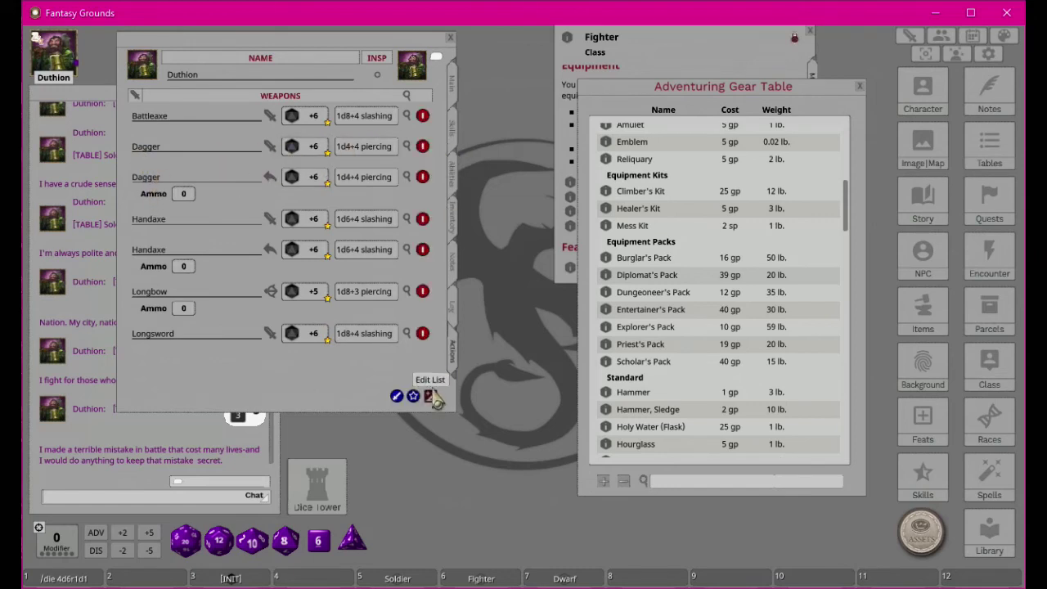
click(423, 147)
click(423, 148)
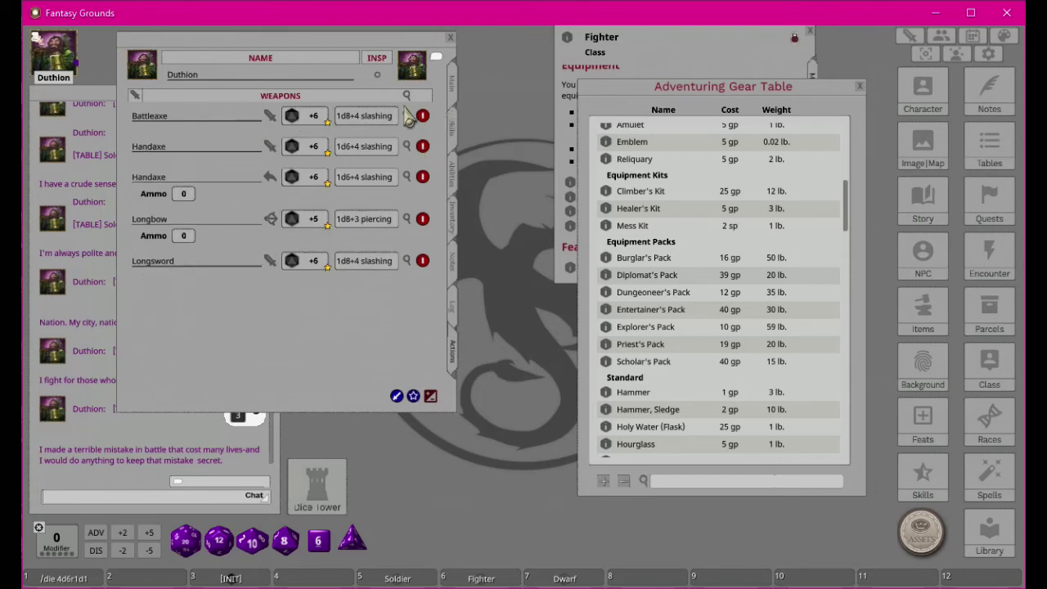
click(431, 397)
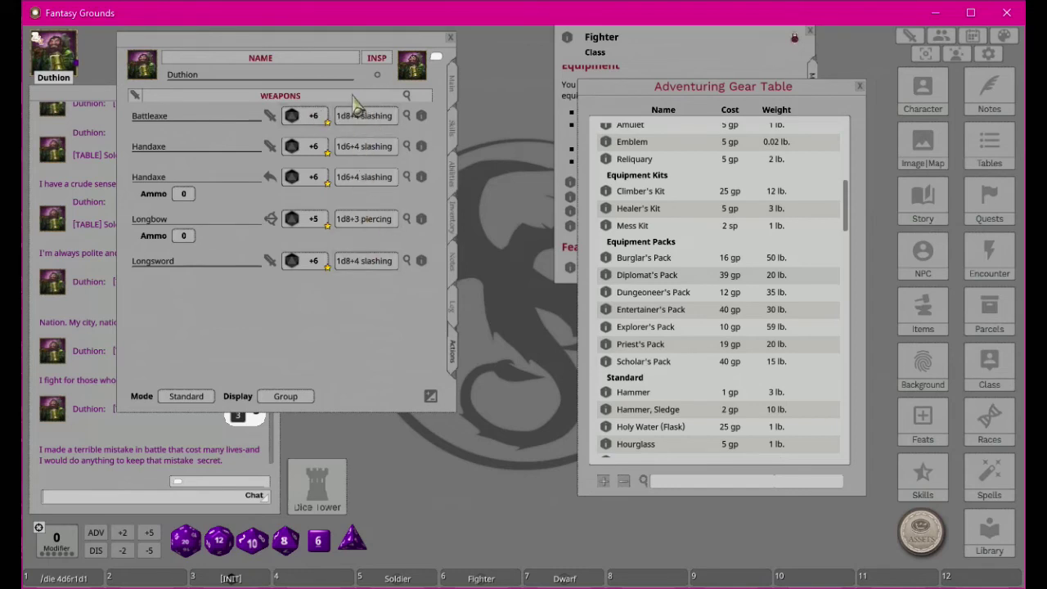
click(455, 263)
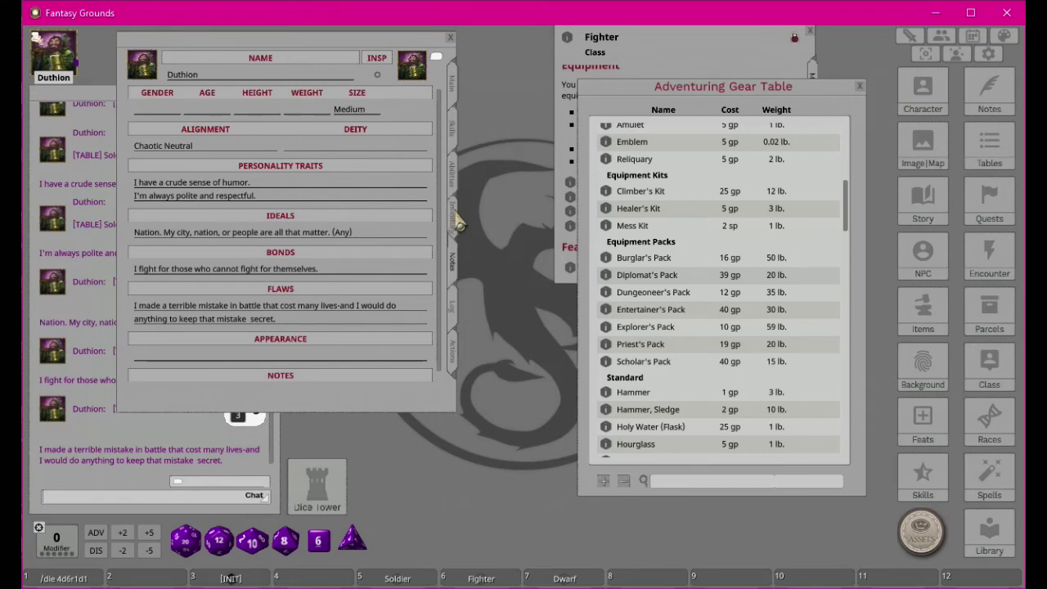
click(456, 221)
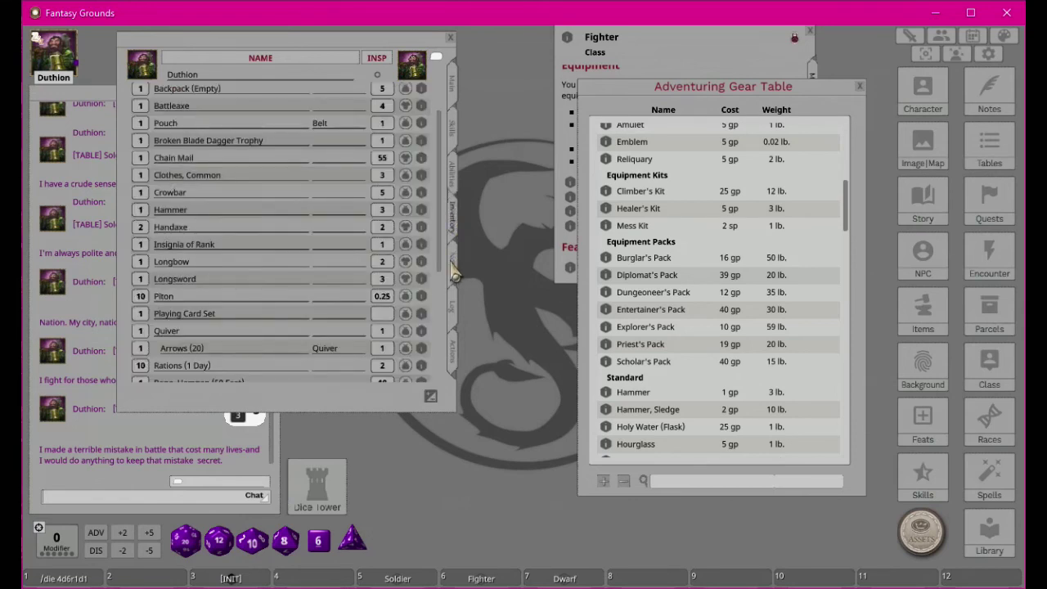
click(455, 274)
click(451, 311)
click(455, 354)
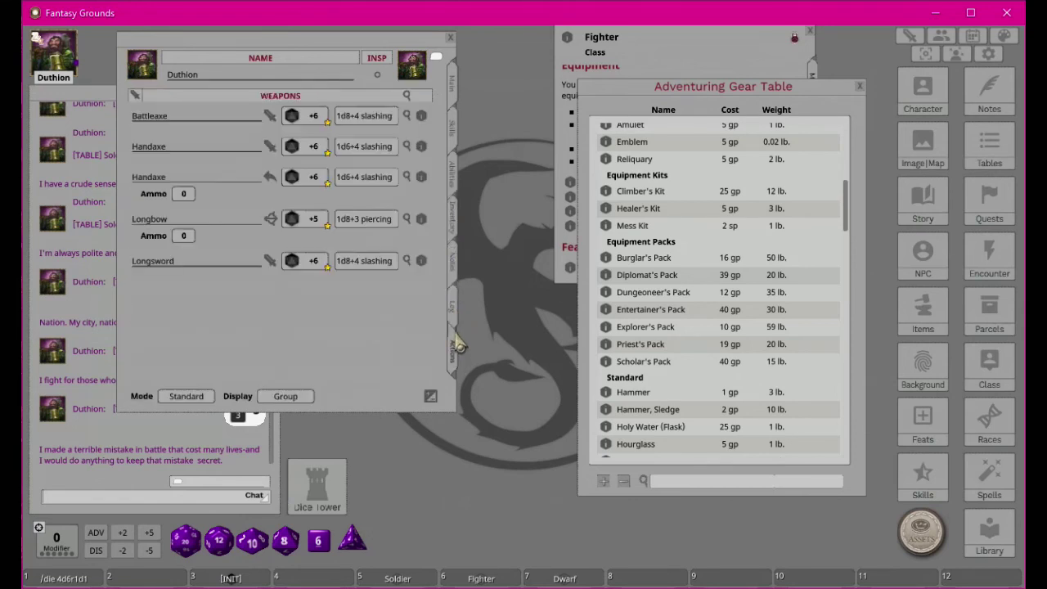
- Rename the Backpack (Empty) item in the character's inventory as Backpack (On)
click(455, 221)
scroll(302, 220, down, 5)
scroll(313, 252, up, 5)
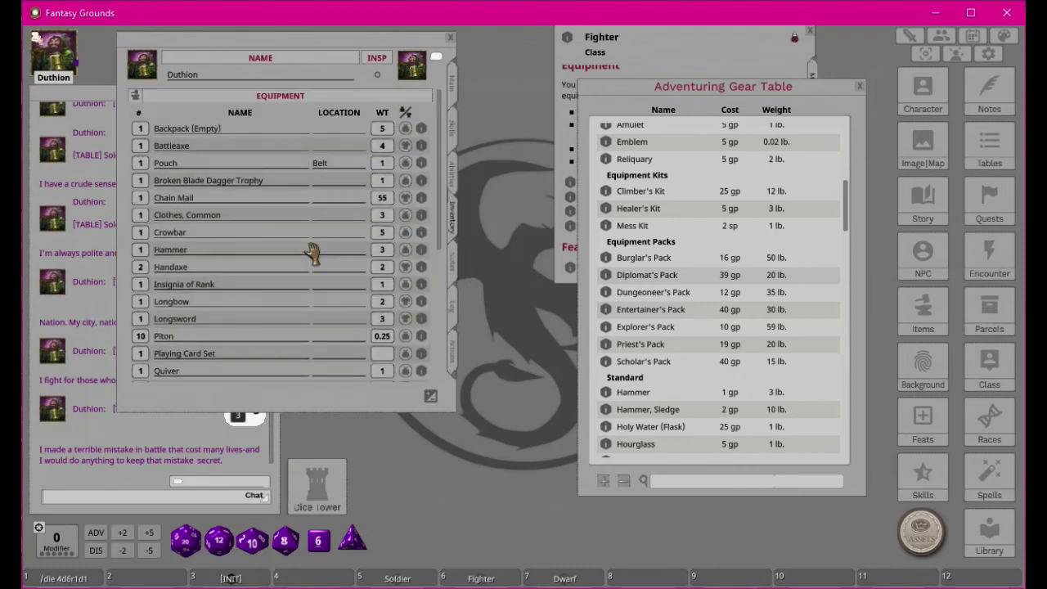
click(231, 133)
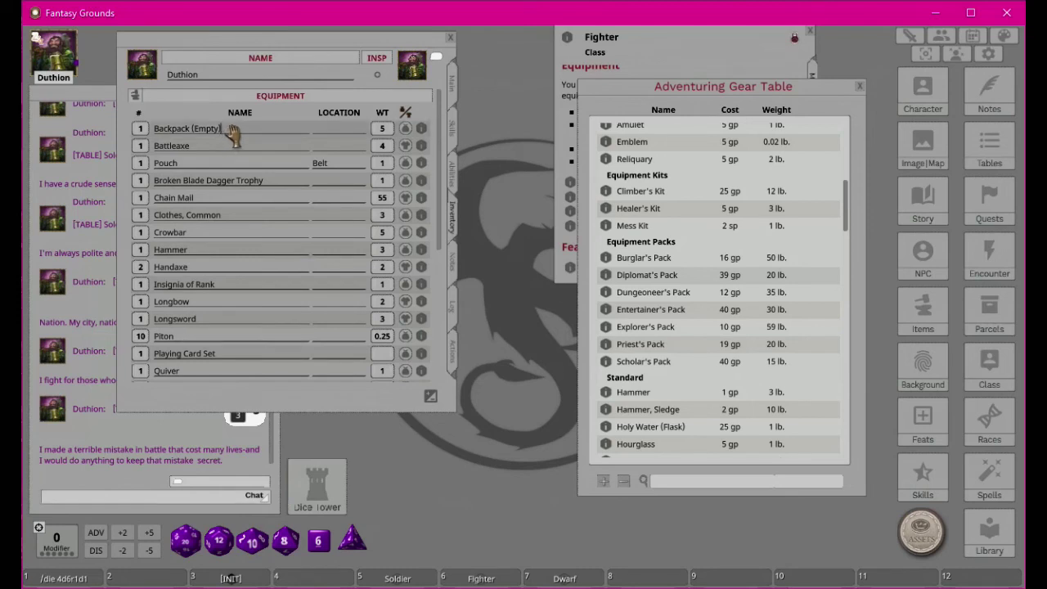
text(On))
- Add a new inventory row for a second container named Backpack
key(Return)
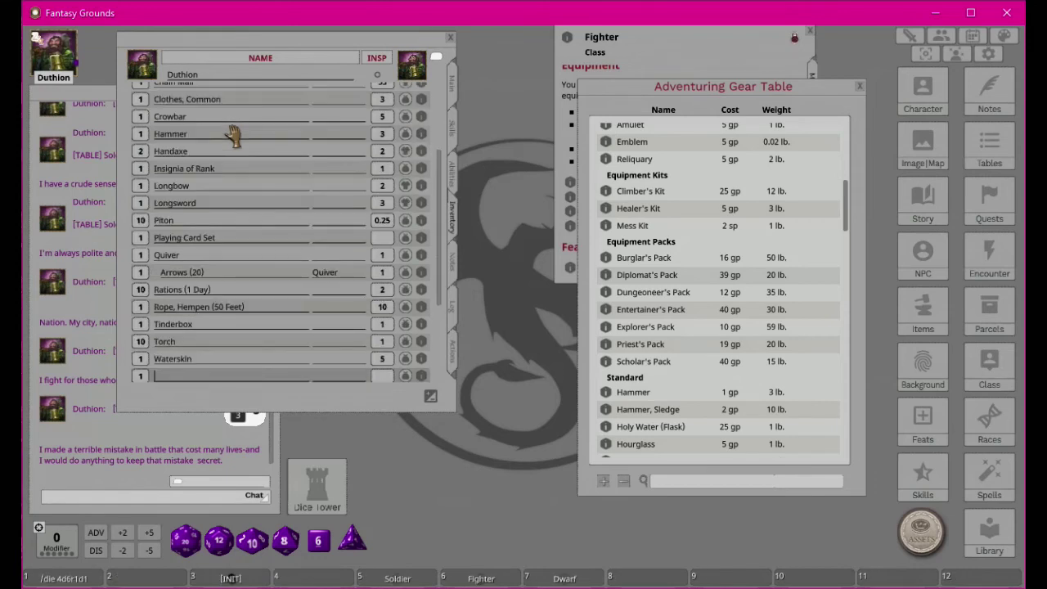
key(shift)
text(Ba)
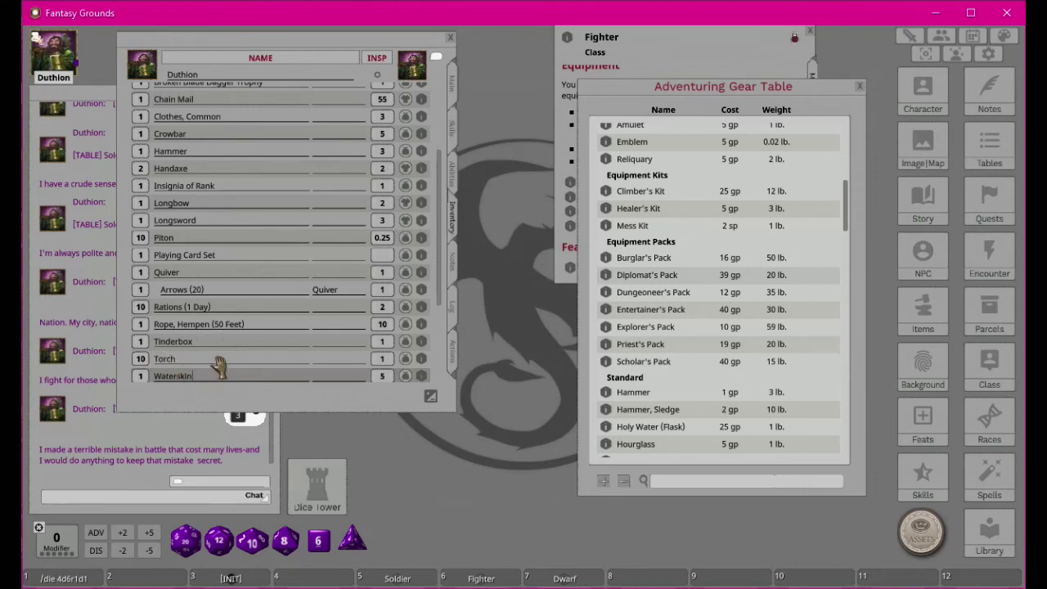
scroll(220, 367, up, 5)
- Copy the name Backpack (On) from its inventory row and enter it as the Torch's location
click(223, 155)
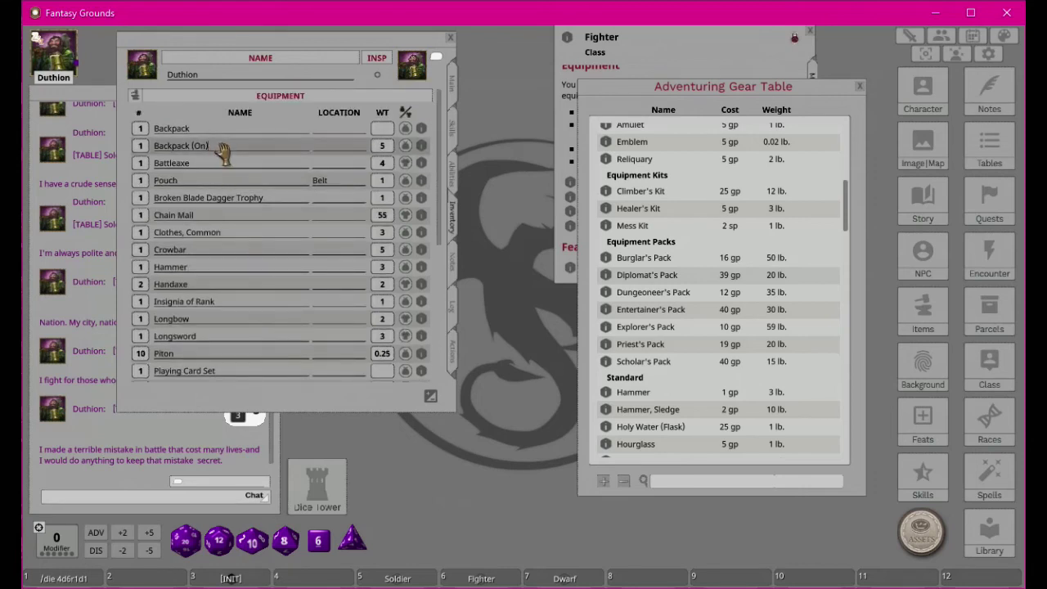
key(shift)
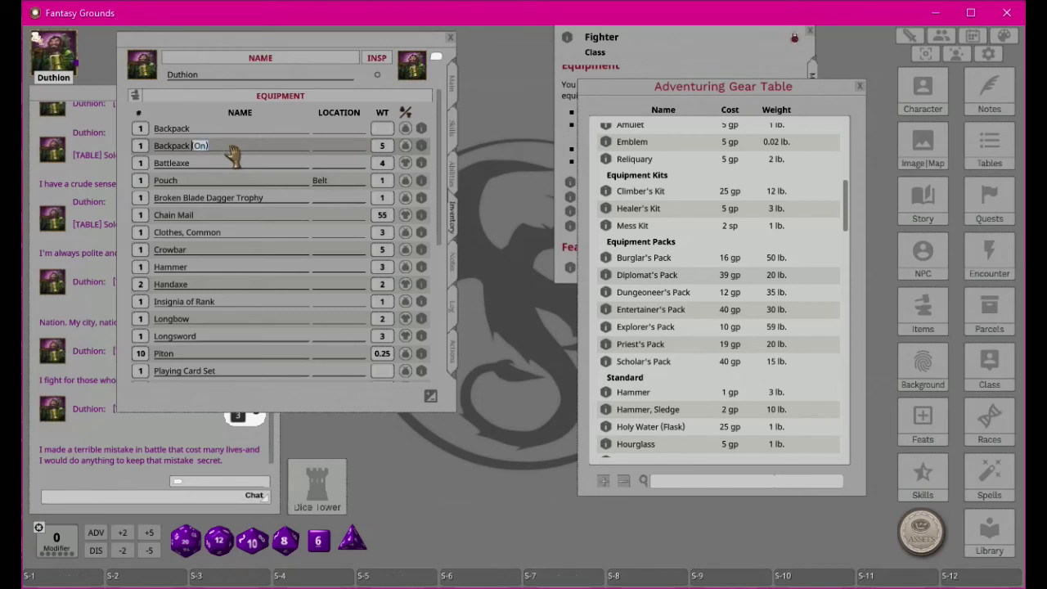
key(ctrl)
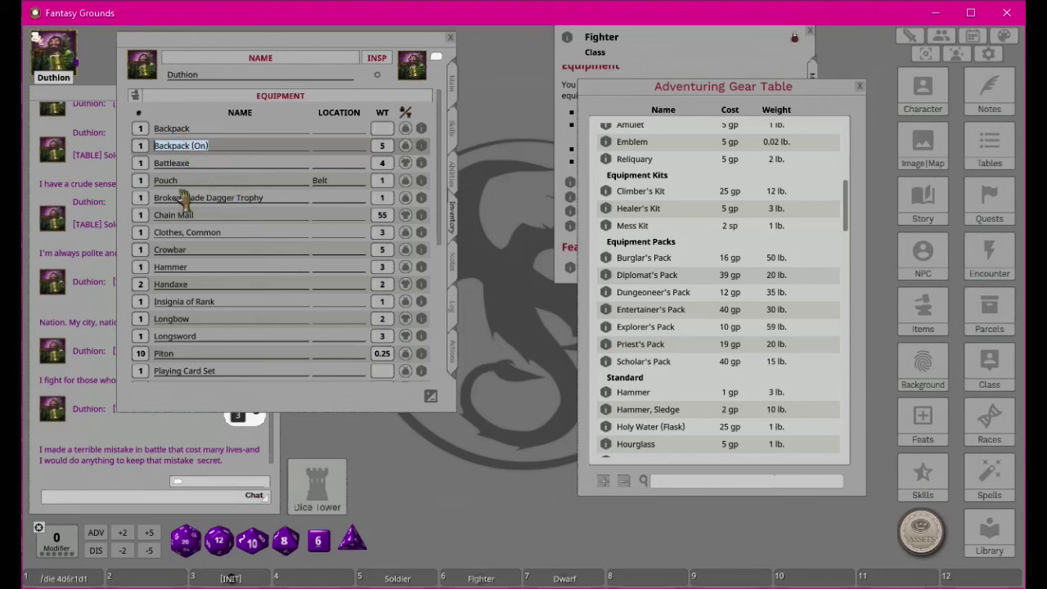
scroll(264, 254, down, 5)
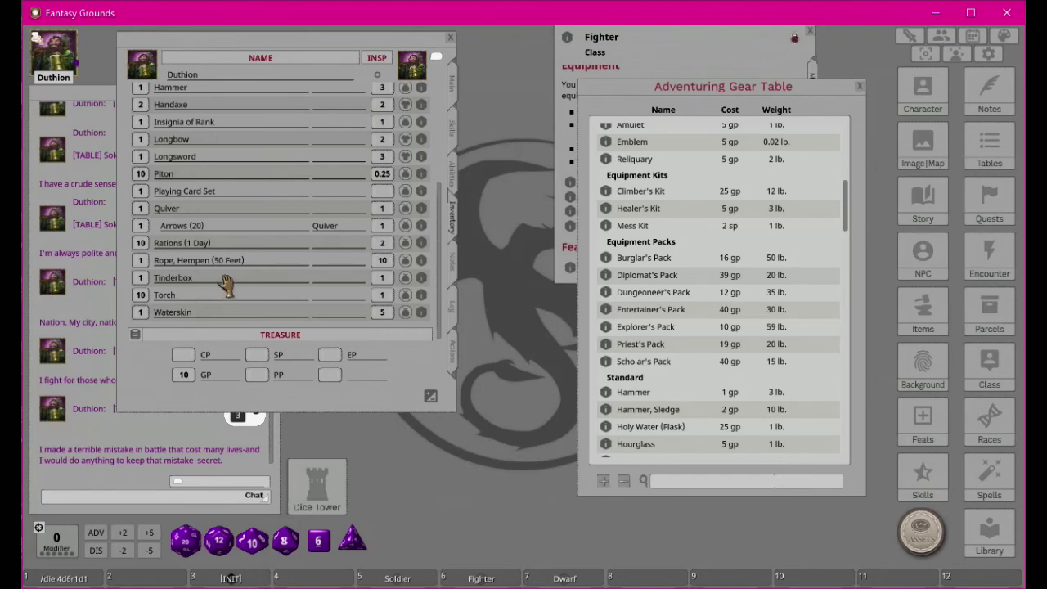
scroll(220, 287, up, 2)
scroll(219, 244, up, 3)
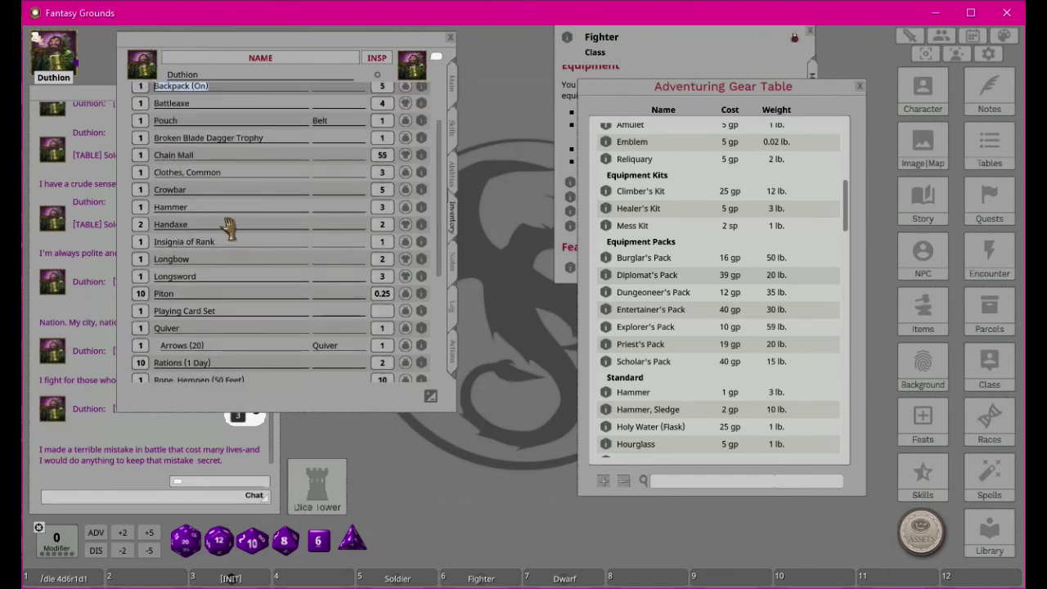
scroll(229, 132, up, 2)
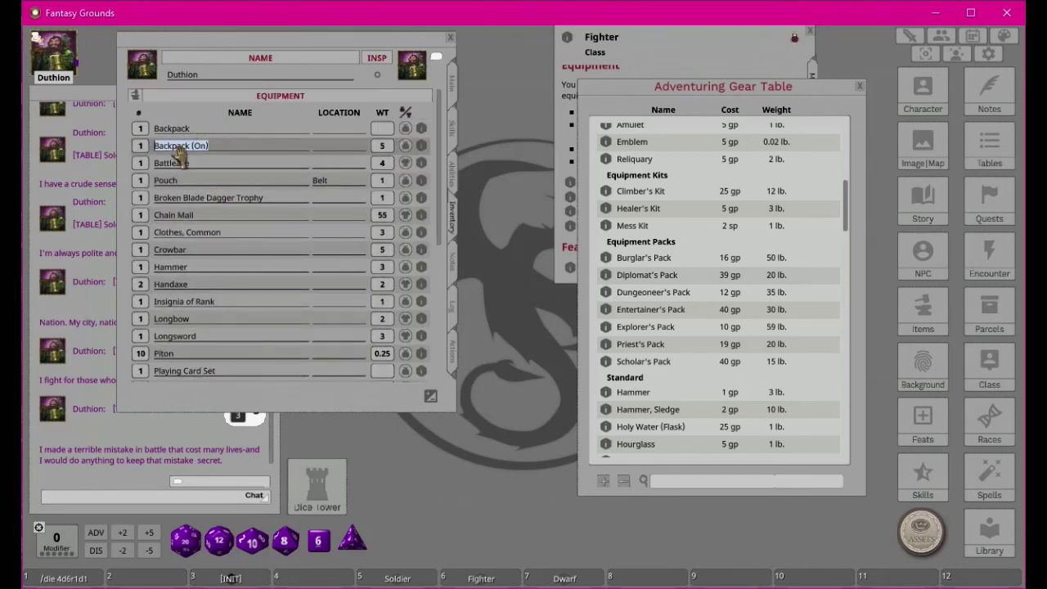
scroll(240, 206, down, 1)
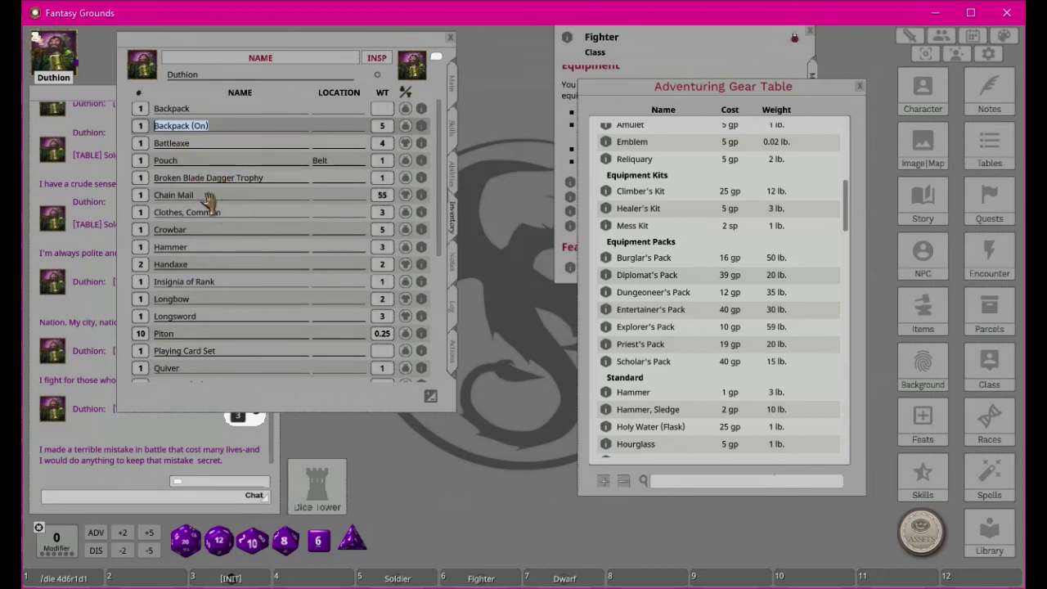
scroll(240, 233, down, 6)
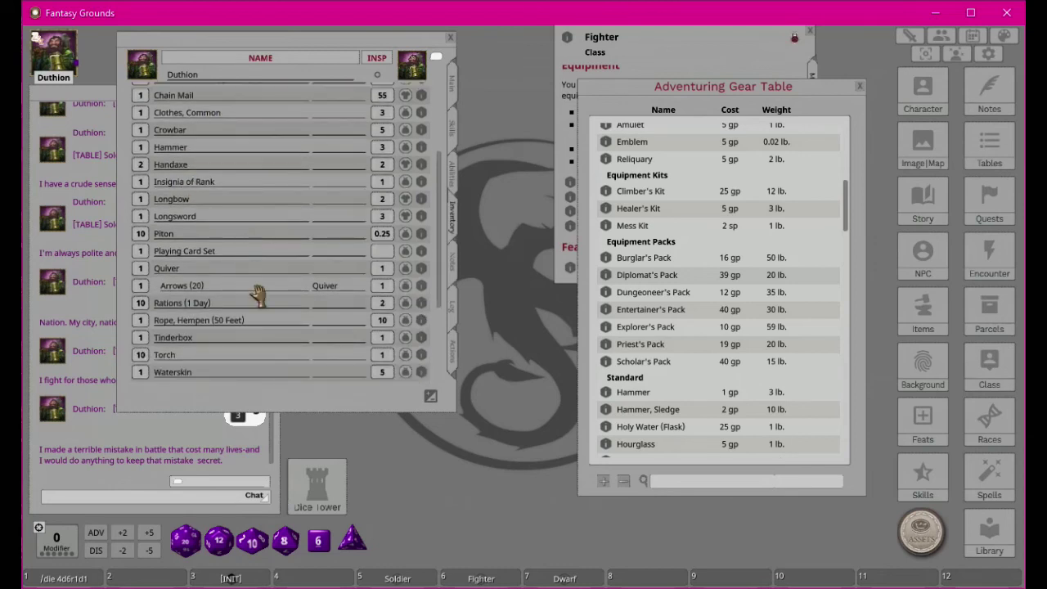
key(ctrl)
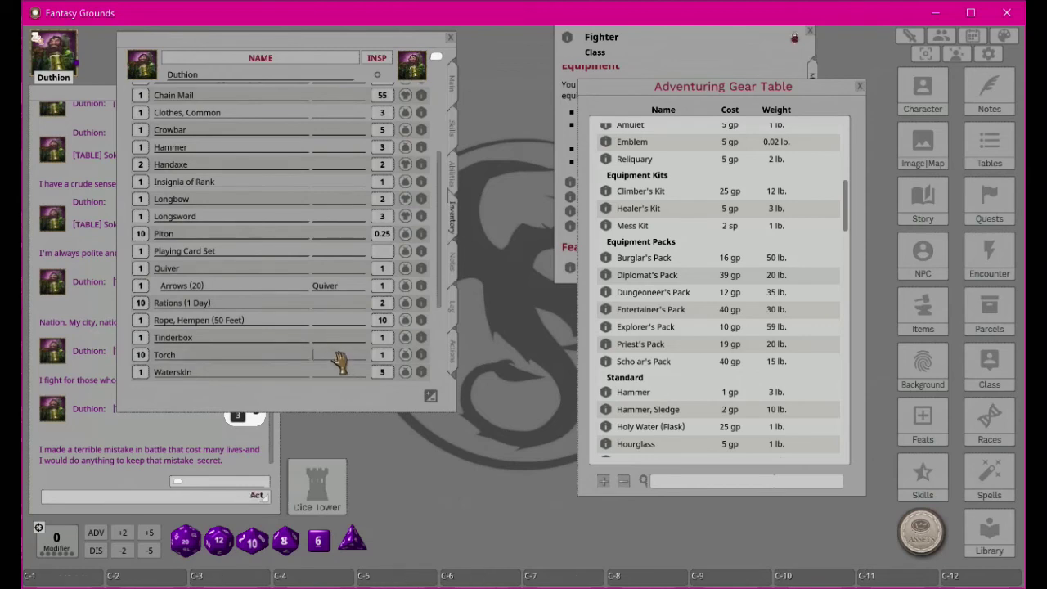
text(Backpack (On))
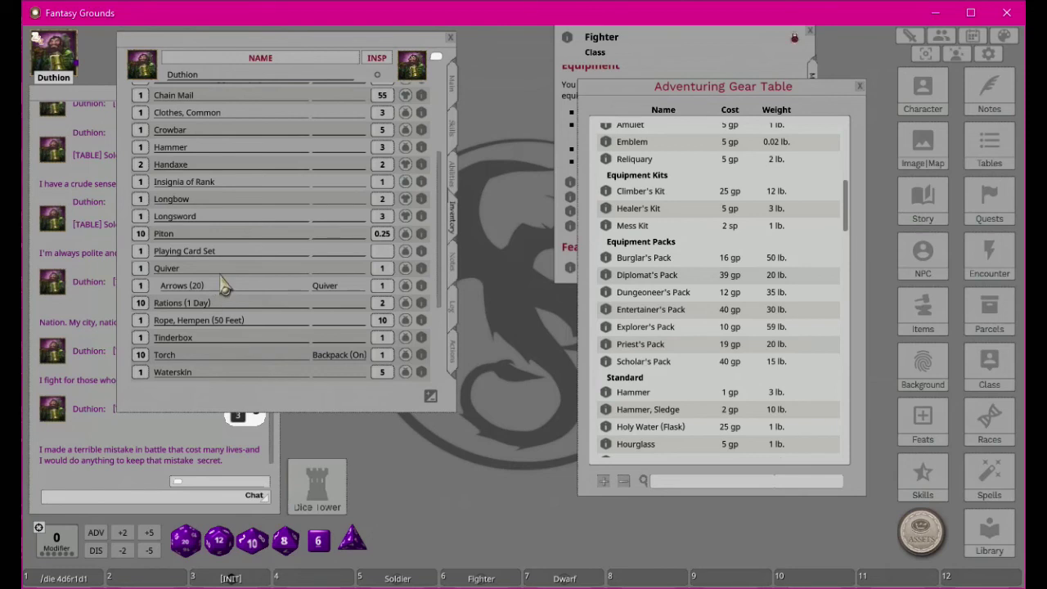
- Set the location of the Rope, Hempen (50 Feet) to Backpack (On) so it is stored in that container
scroll(232, 269, up, 1)
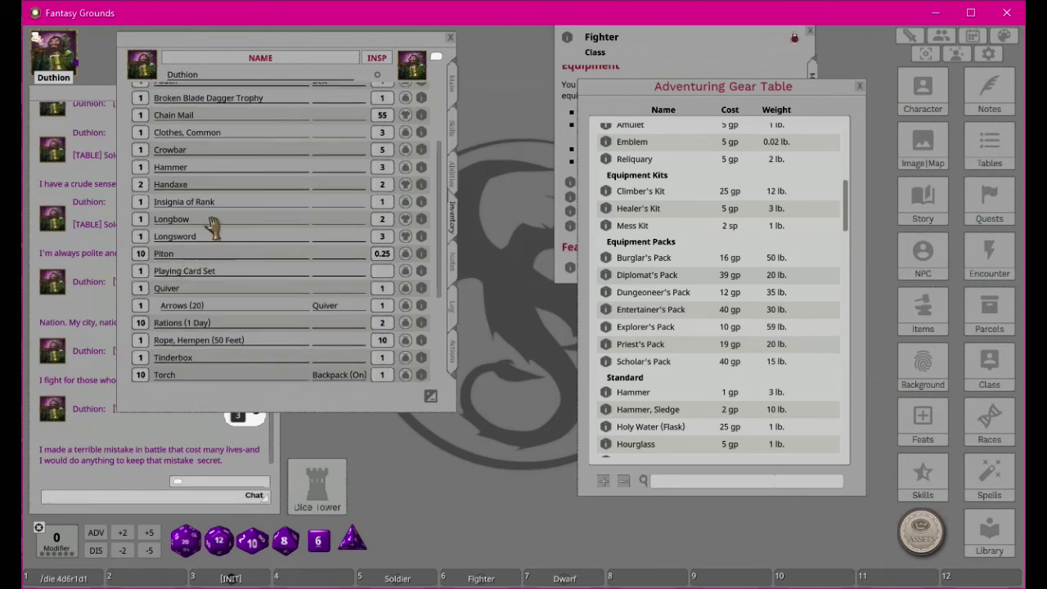
scroll(249, 223, up, 1)
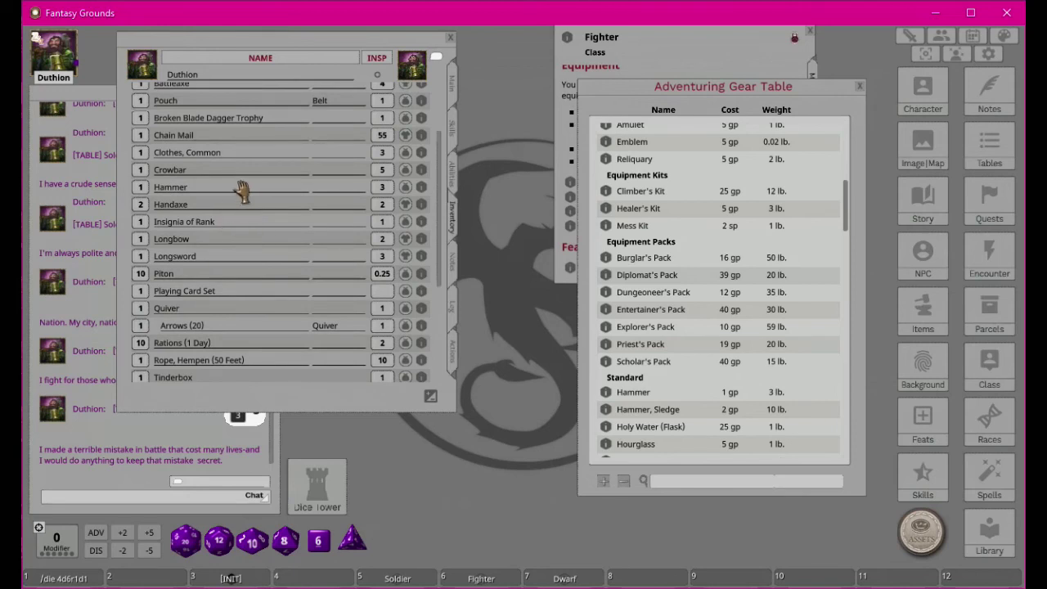
scroll(243, 190, up, 1)
scroll(265, 188, up, 1)
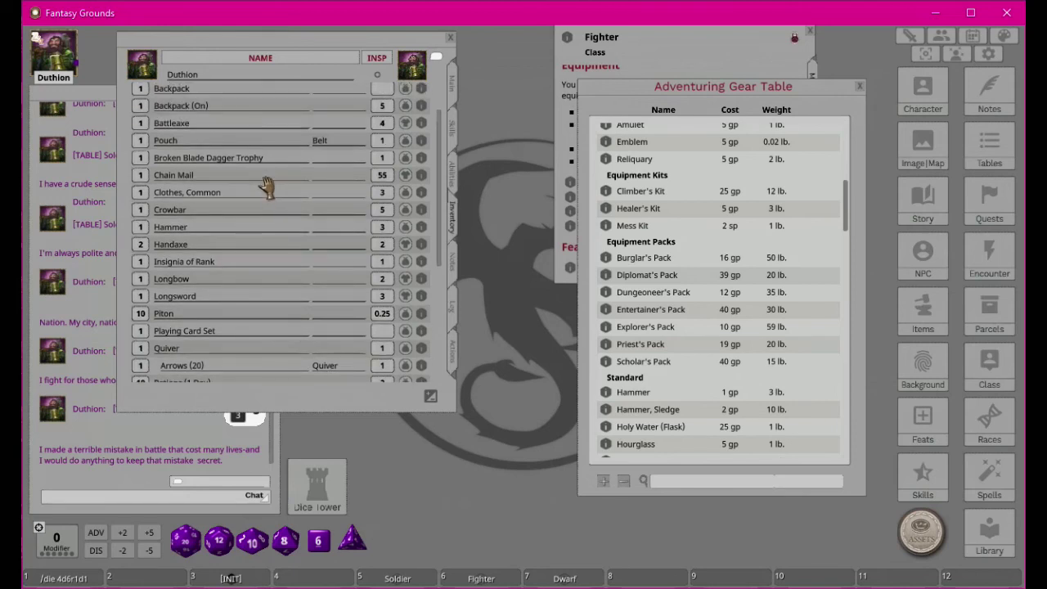
scroll(266, 187, up, 1)
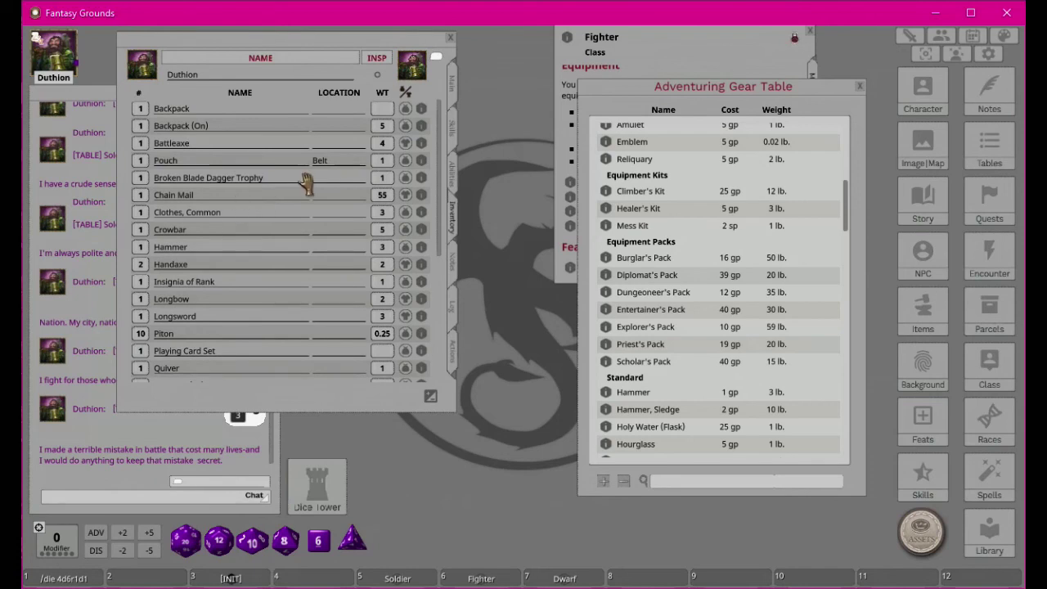
scroll(262, 204, down, 5)
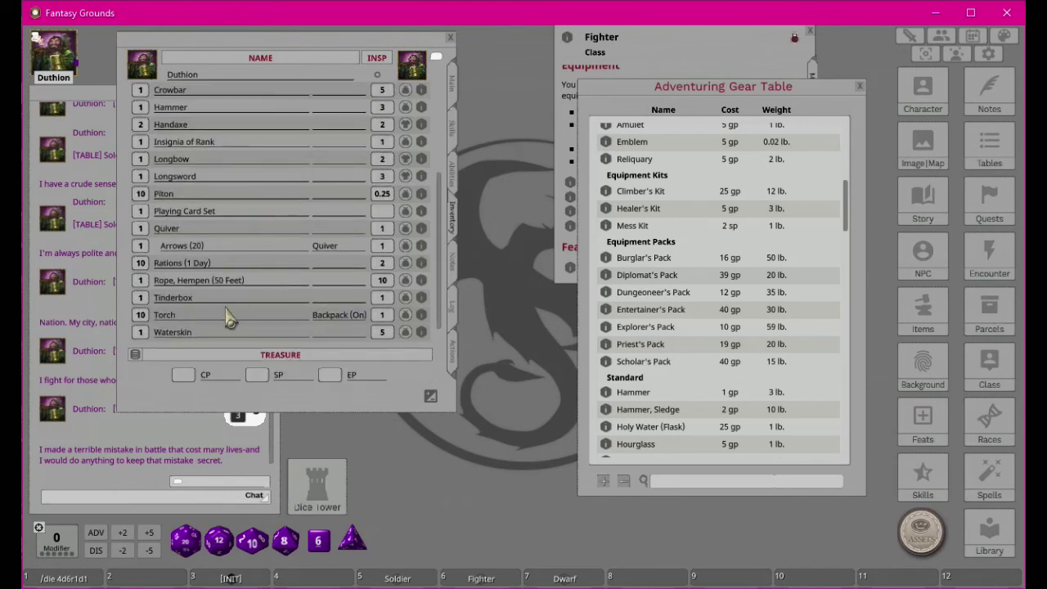
key(ctrl)
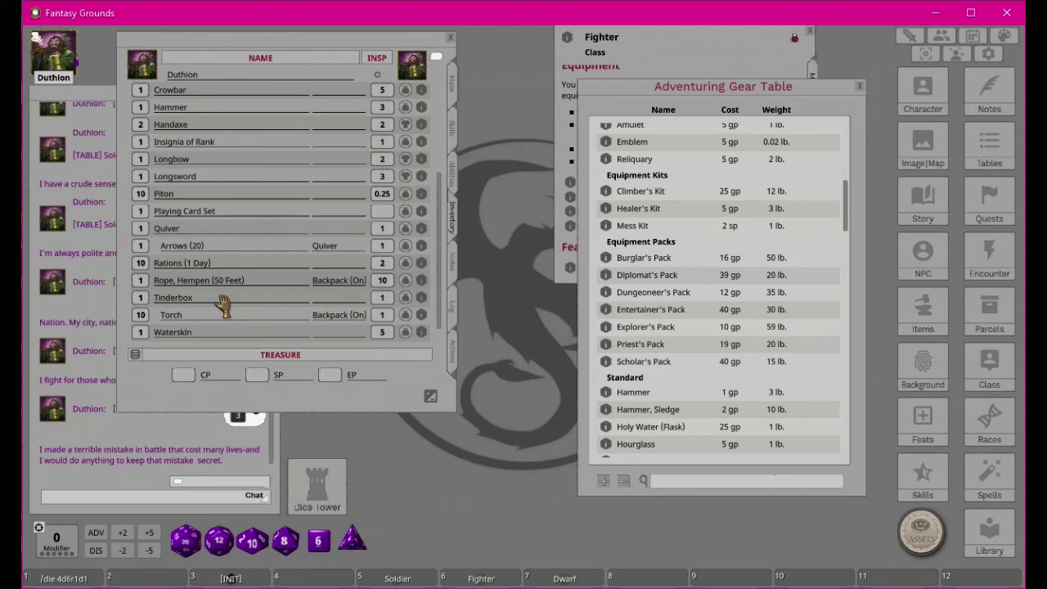
scroll(235, 282, up, 5)
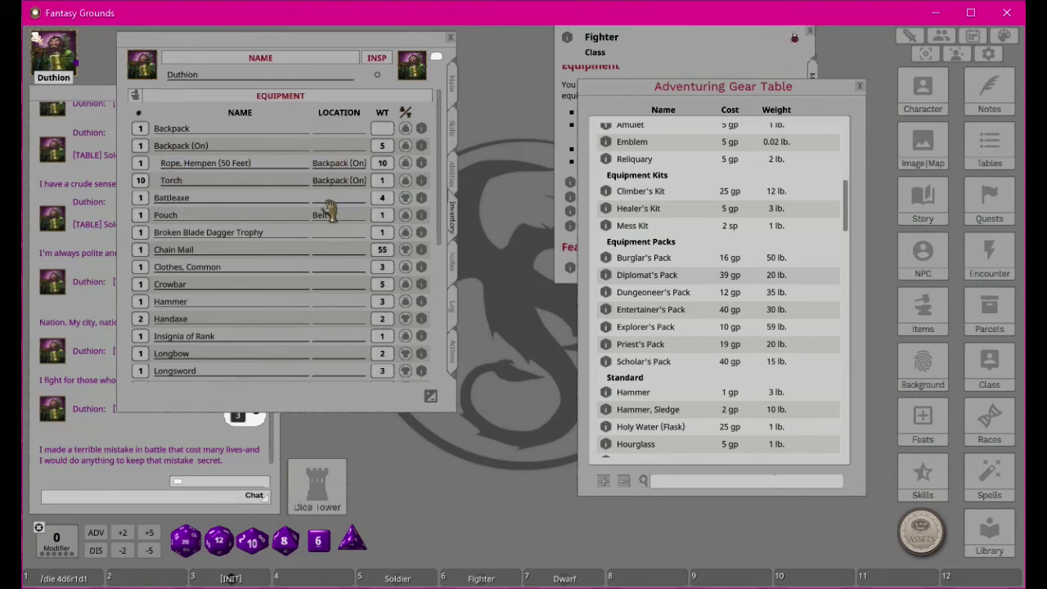
- Copy the name of the plain Backpack row and enter it as the Broken Blade Dagger Trophy's location
click(199, 133)
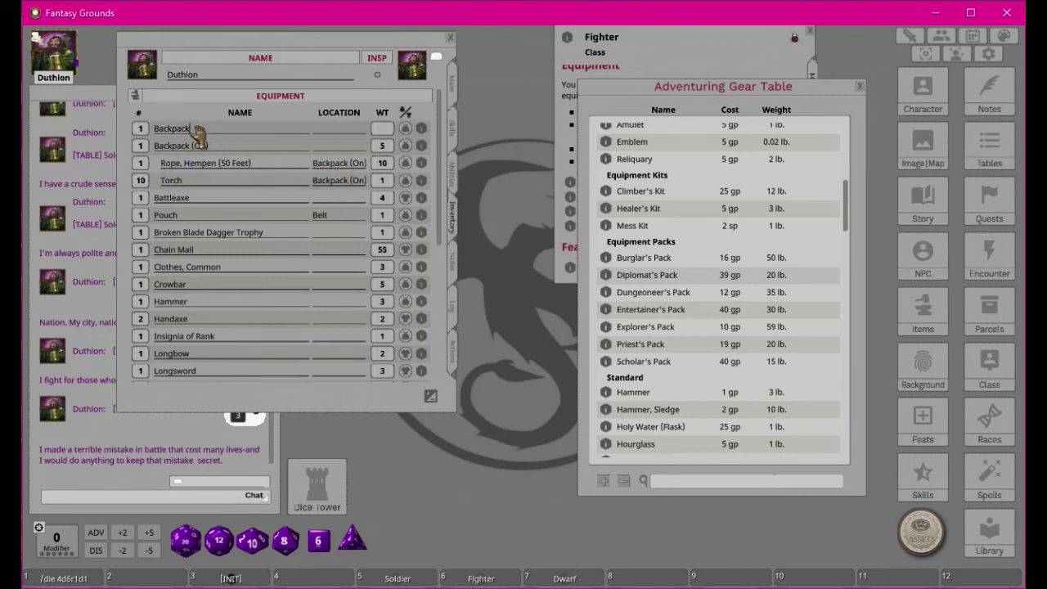
key(shift)
key(ctrl)
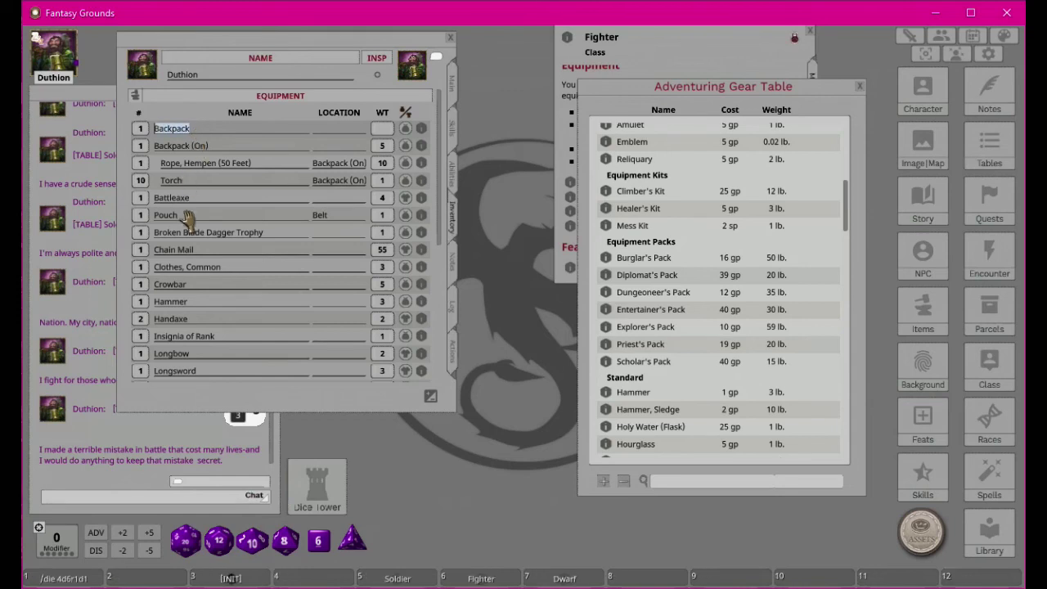
click(331, 235)
key(ctrl)
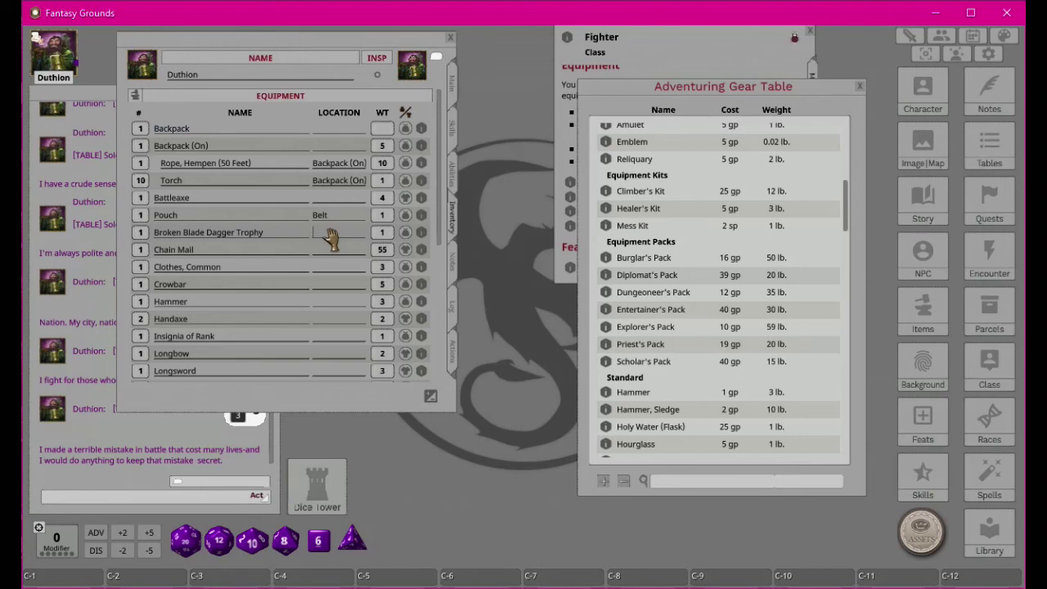
text(Backpack)
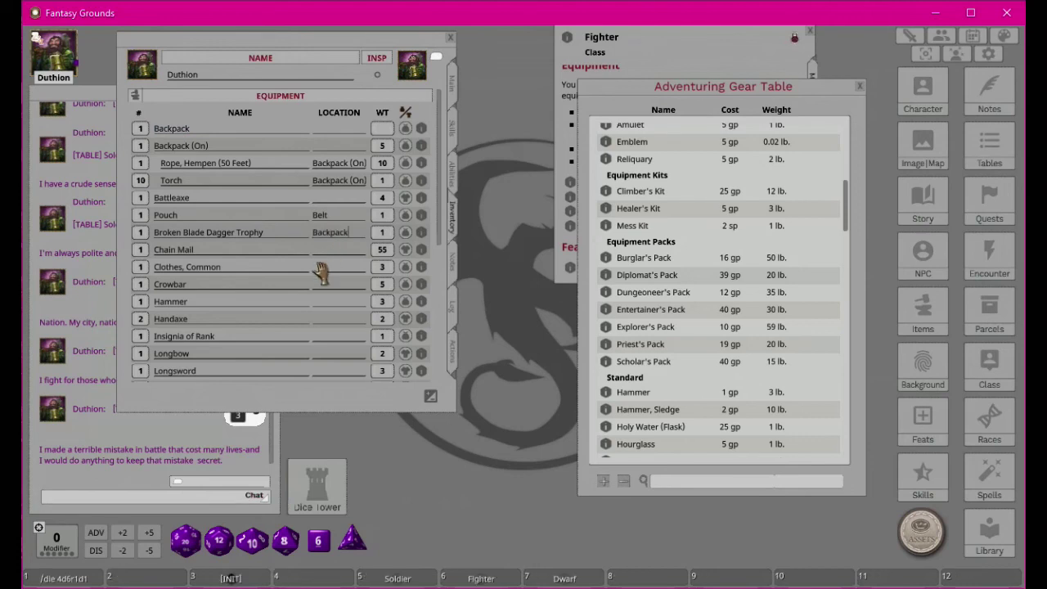
- Set the location of the Clothes, Common, the Crowbar and the Hammer to Backpack
click(326, 269)
text(Backpack)
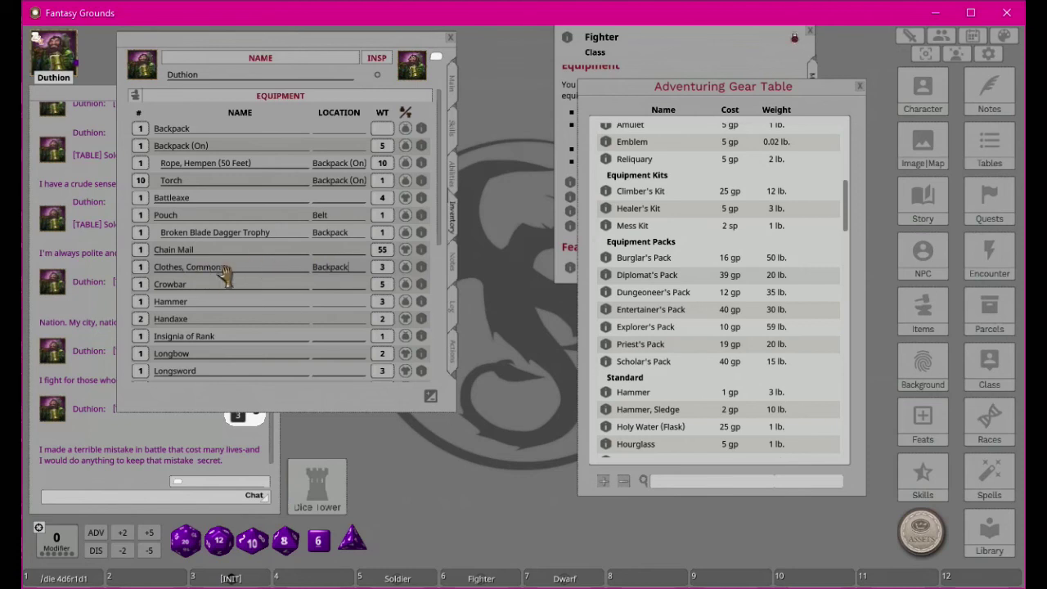
click(327, 285)
text(Backpack)
click(327, 302)
text(Backpack)
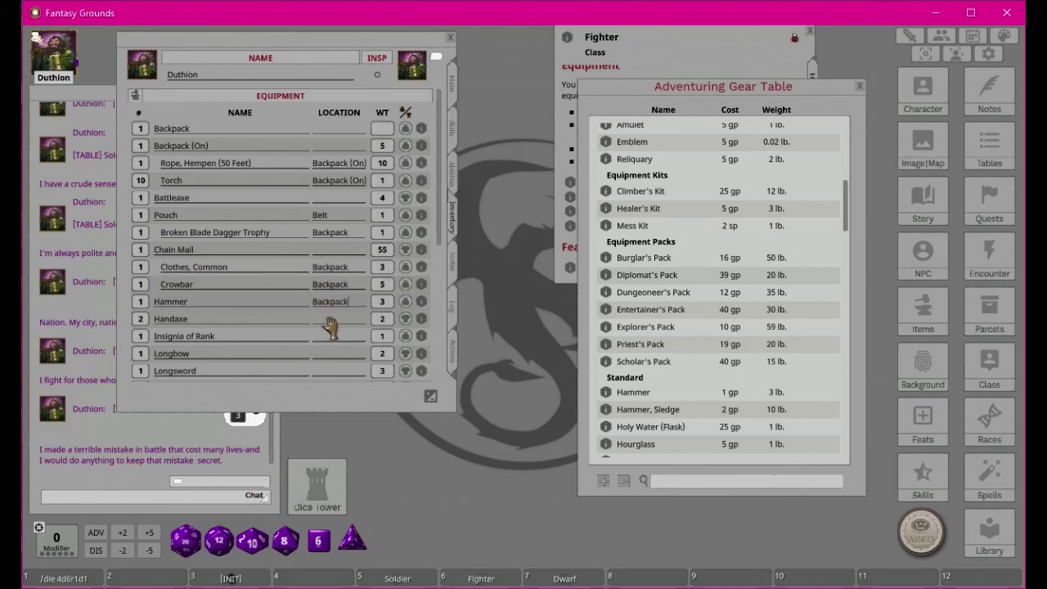
scroll(325, 321, down, 2)
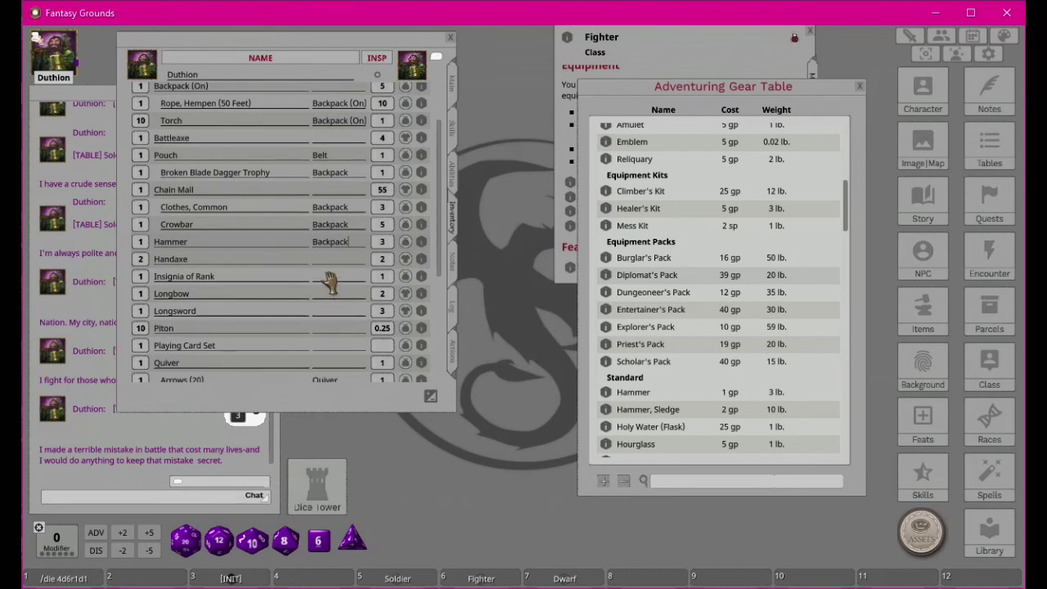
- Set the location of the Piton and the Playing Card Set to Backpack
click(330, 278)
text(Backpack)
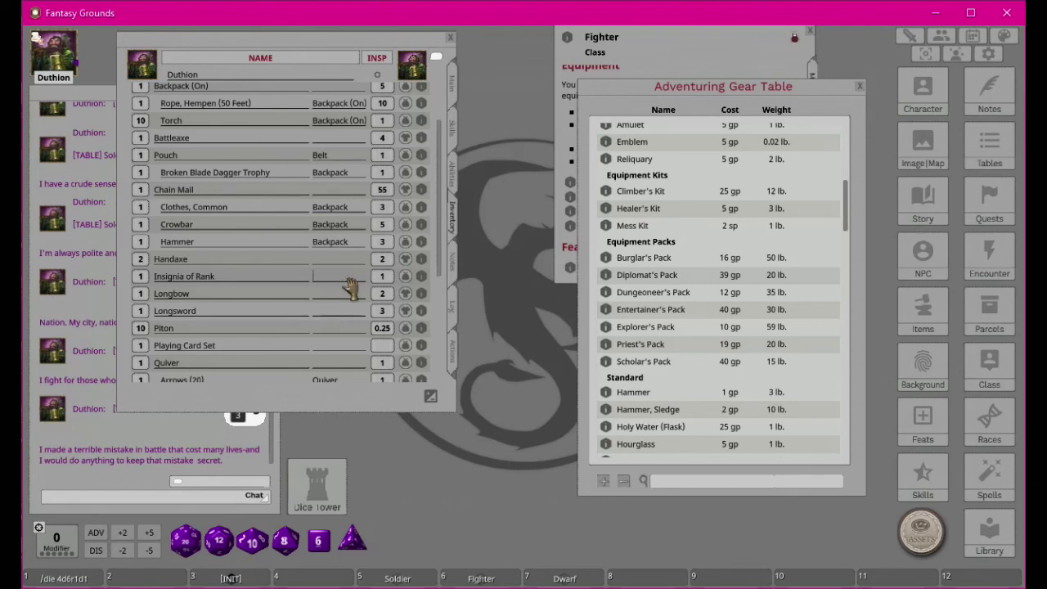
click(332, 328)
text(Backpack)
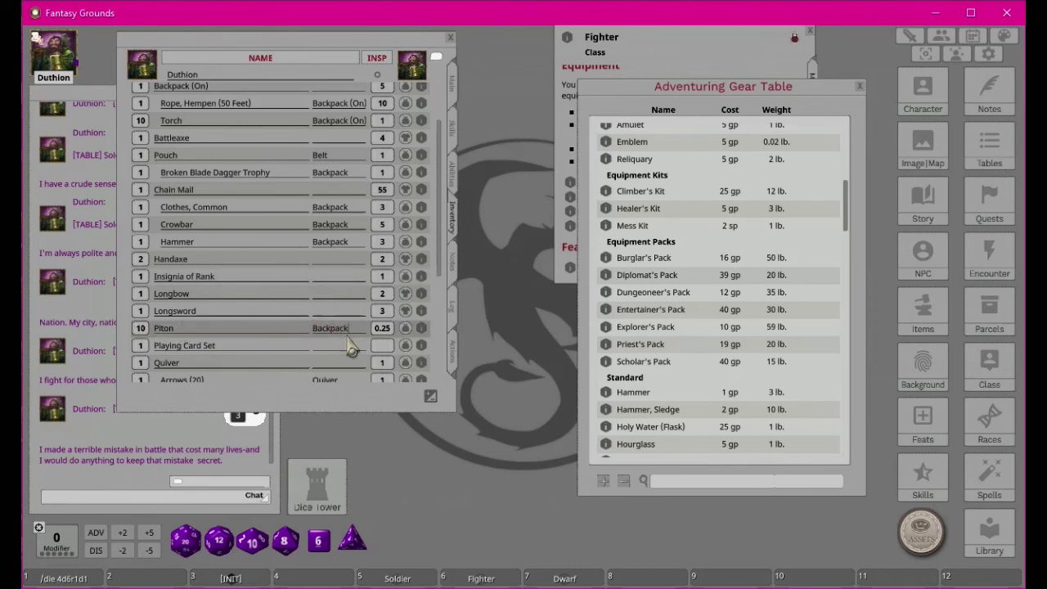
scroll(353, 344, down, 2)
click(325, 288)
text(Backpack)
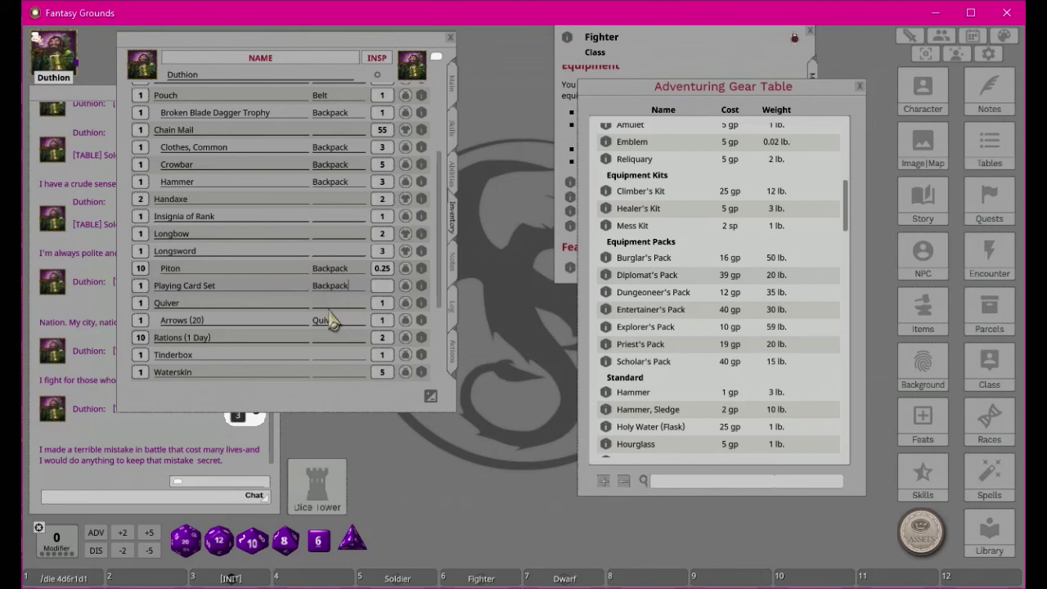
- Set the location of the Rations (1 Day), the Tinderbox and the Waterskin to Backpack and let the equipment list regroup
scroll(323, 334, down, 2)
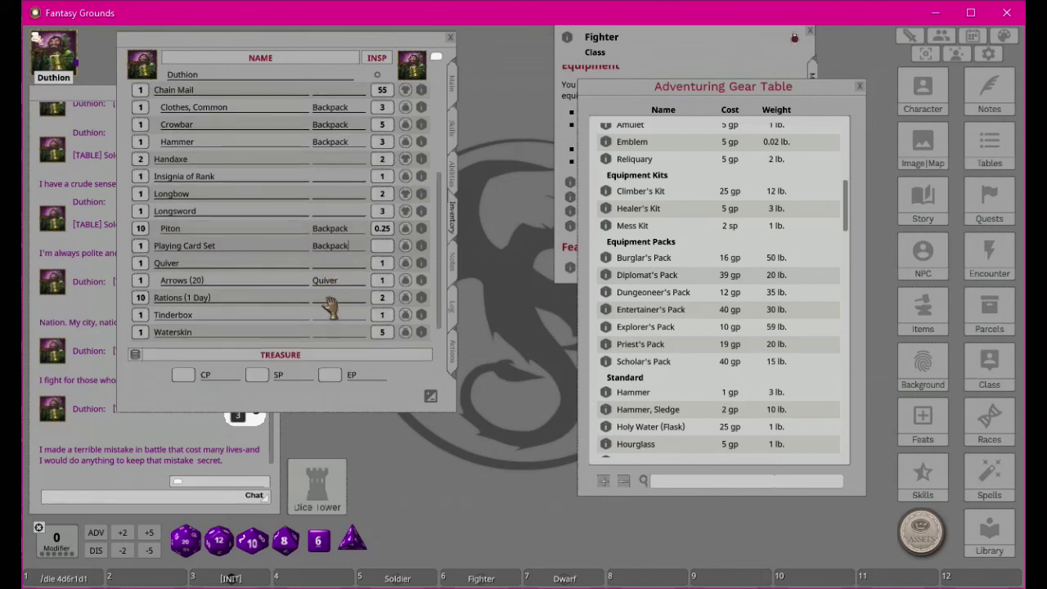
click(325, 301)
text(Backpack)
click(327, 315)
text(Backpack)
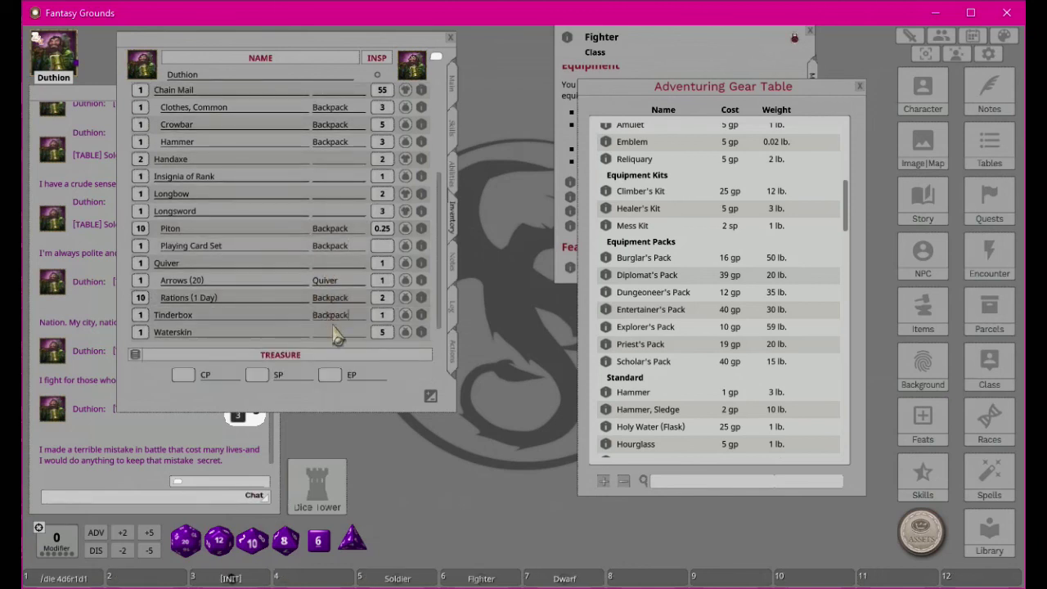
click(327, 333)
text(Backpack)
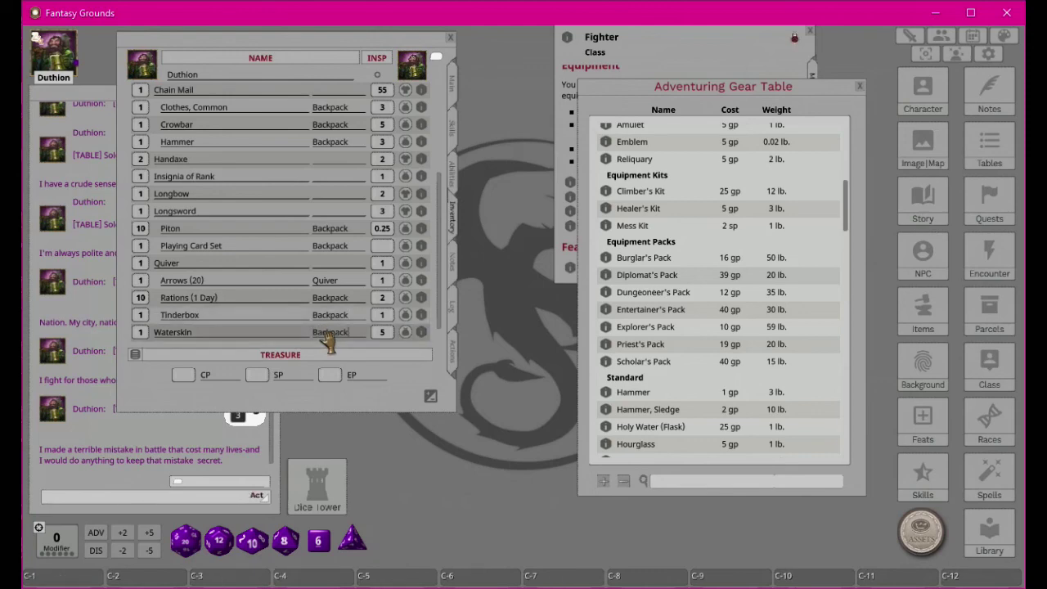
scroll(331, 324, down, 4)
scroll(327, 319, up, 12)
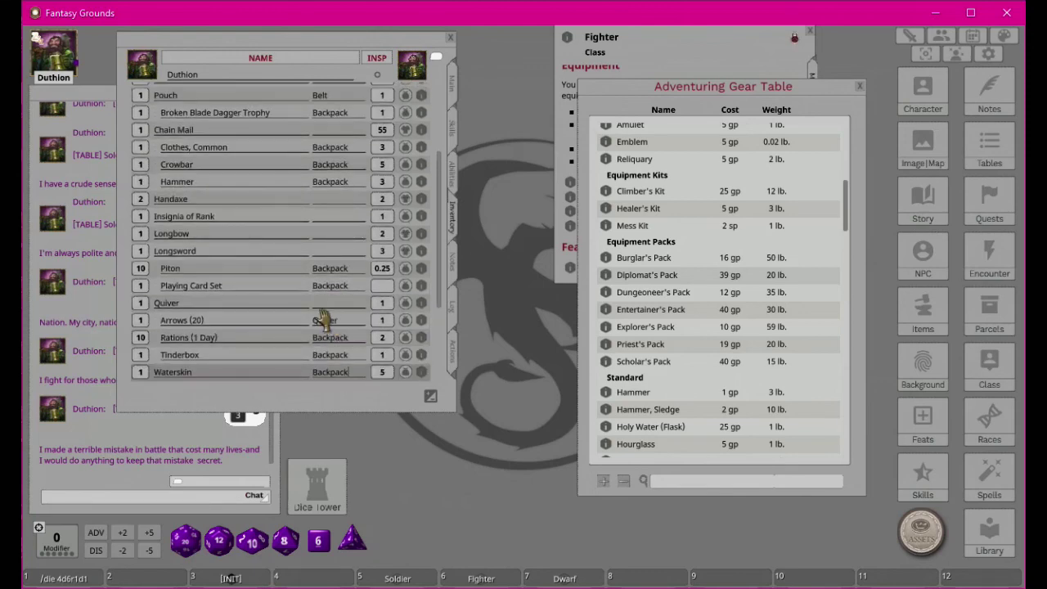
click(260, 159)
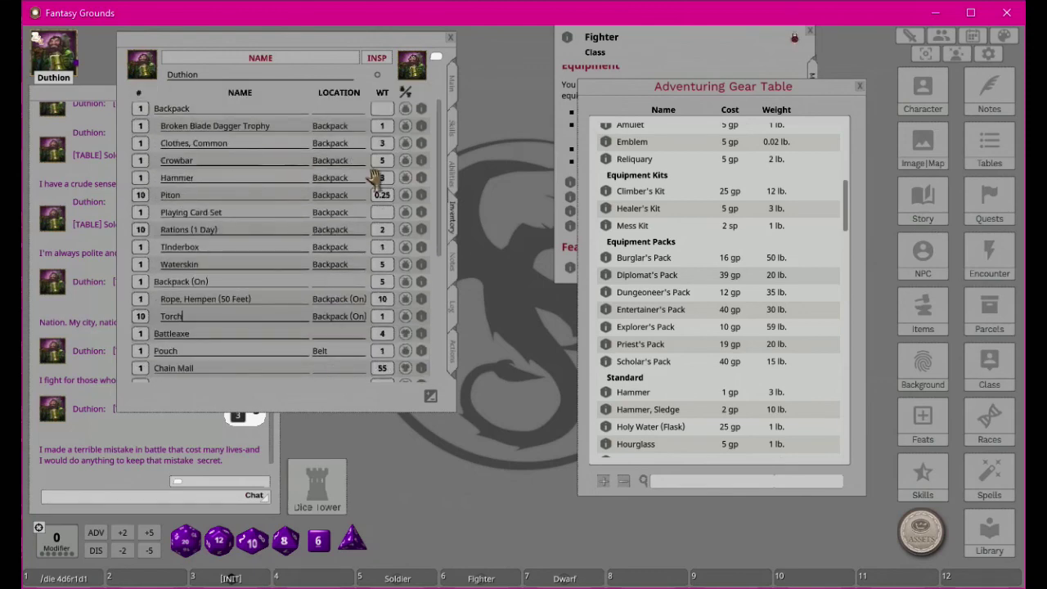
scroll(291, 187, up, 1)
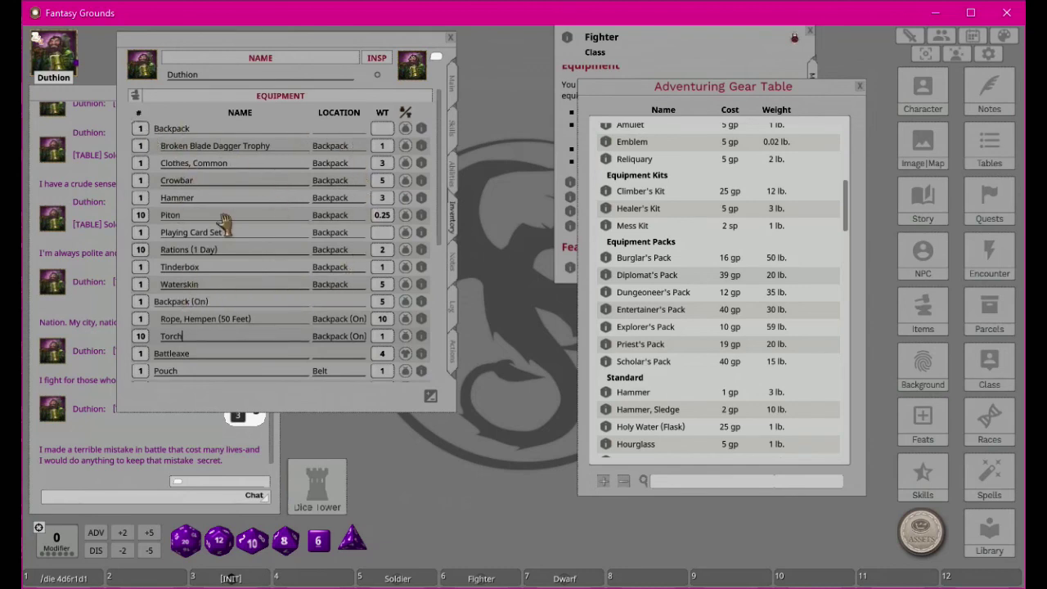
- Compare the current encumbrance with the plain Backpack and its contents marked as not carried and as carried again
scroll(360, 286, down, 6)
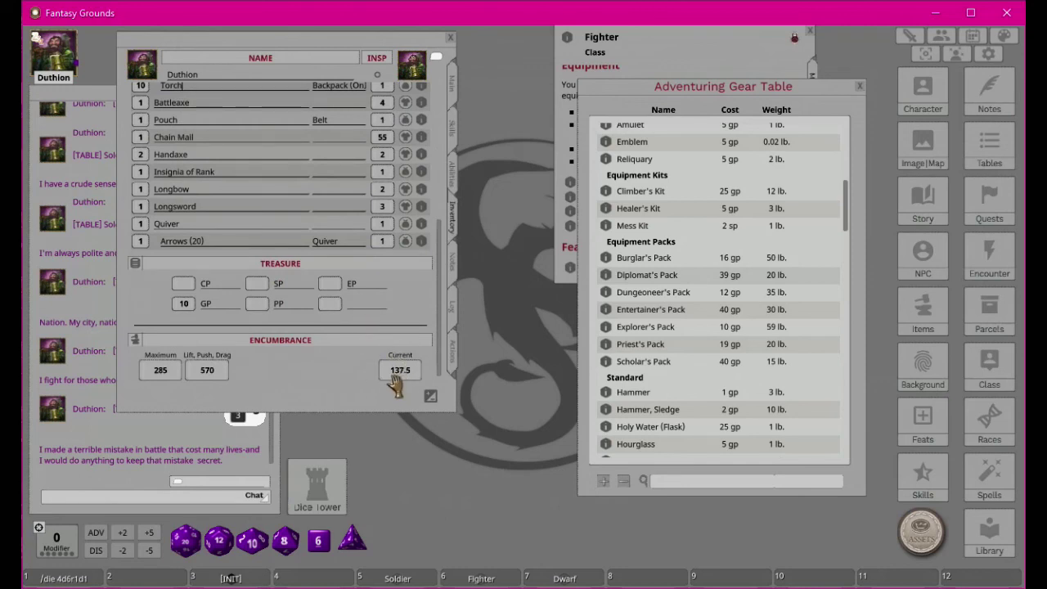
scroll(350, 337, up, 6)
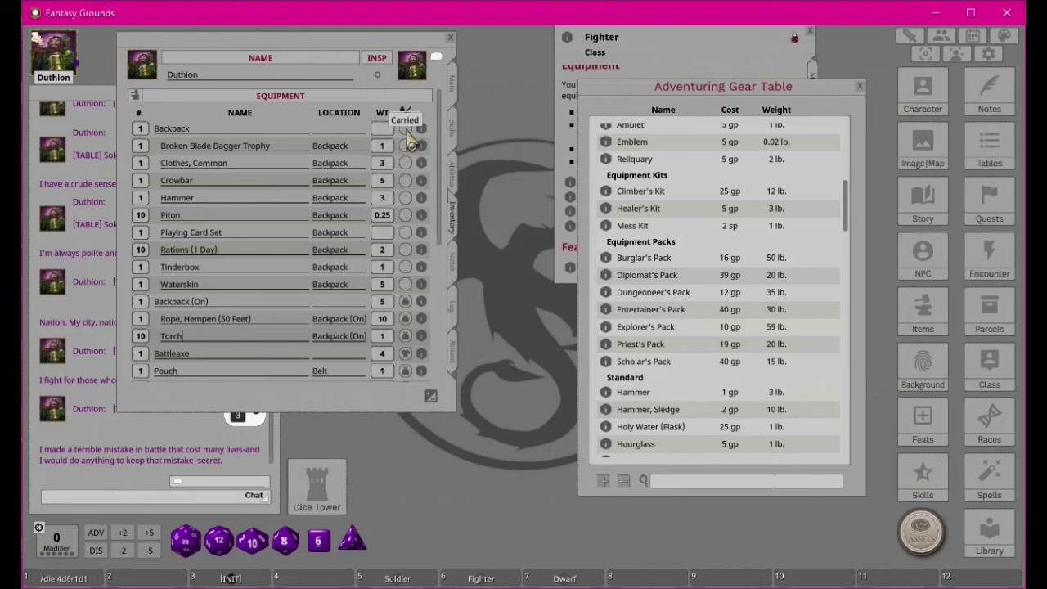
scroll(413, 246, down, 5)
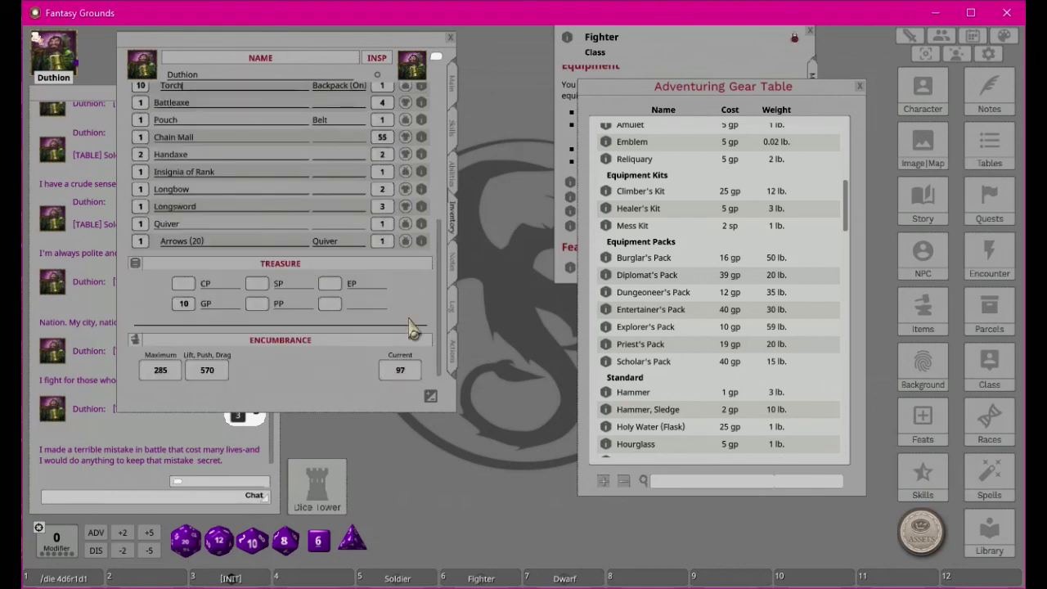
scroll(411, 229, up, 5)
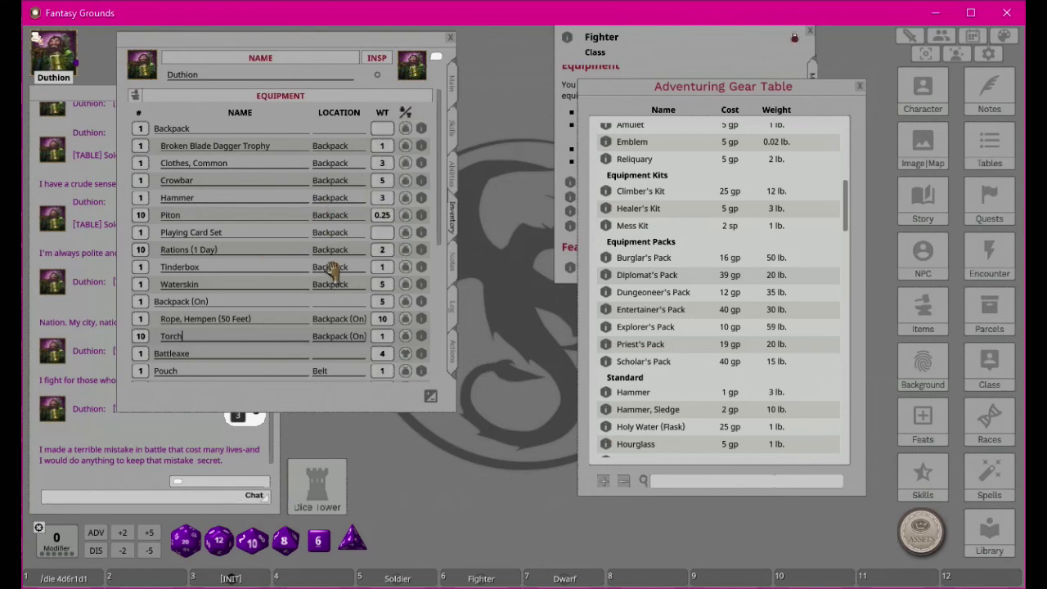
scroll(328, 274, down, 5)
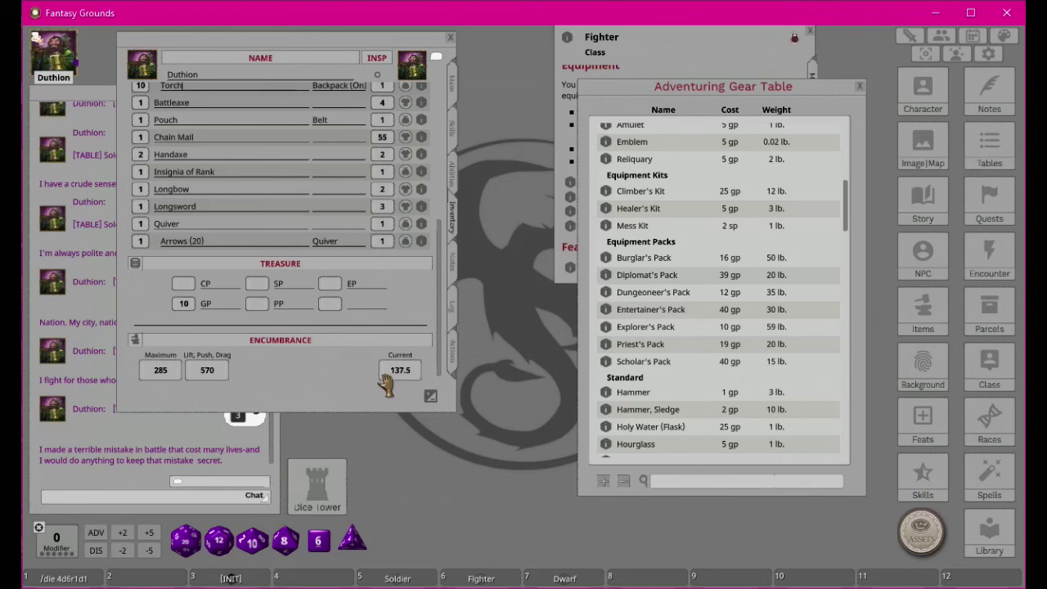
scroll(386, 387, up, 5)
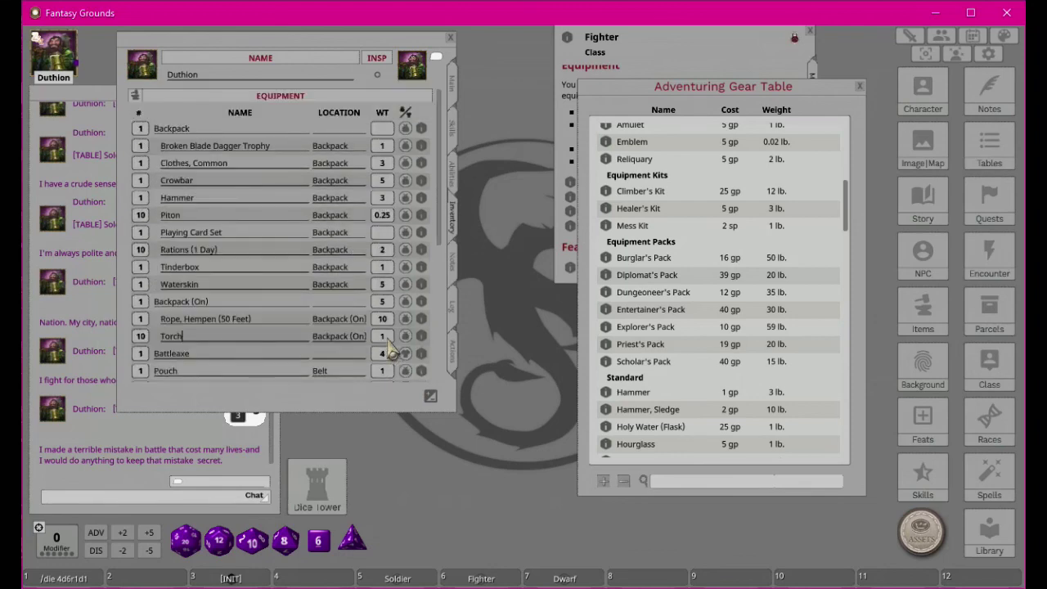
scroll(343, 184, down, 3)
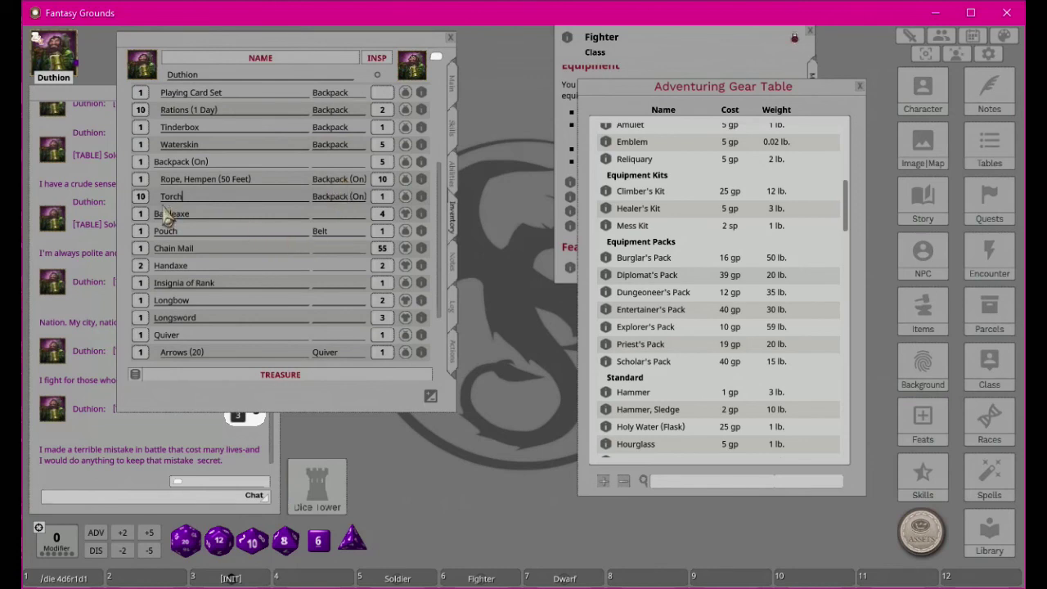
scroll(300, 245, down, 3)
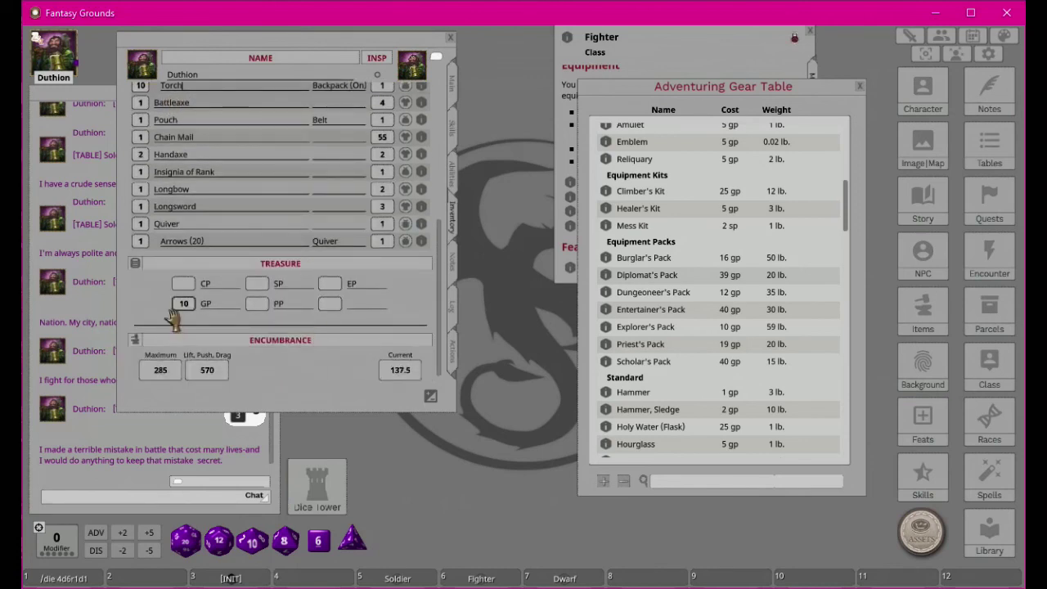
scroll(328, 258, up, 6)
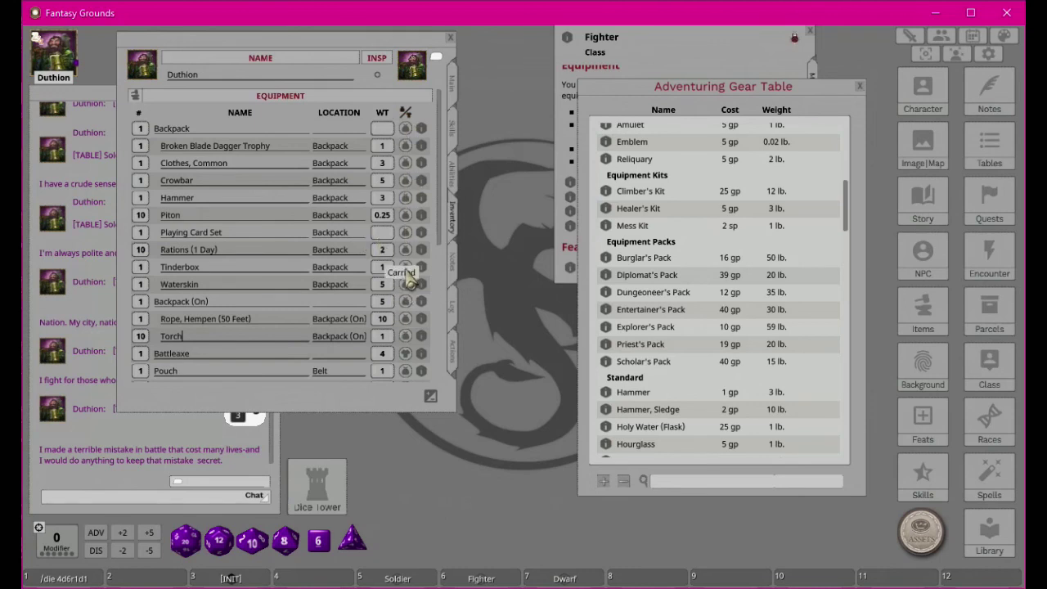
- Cycle the Battleaxe's carry status through Not Carried and back to Equipped
scroll(411, 295, down, 2)
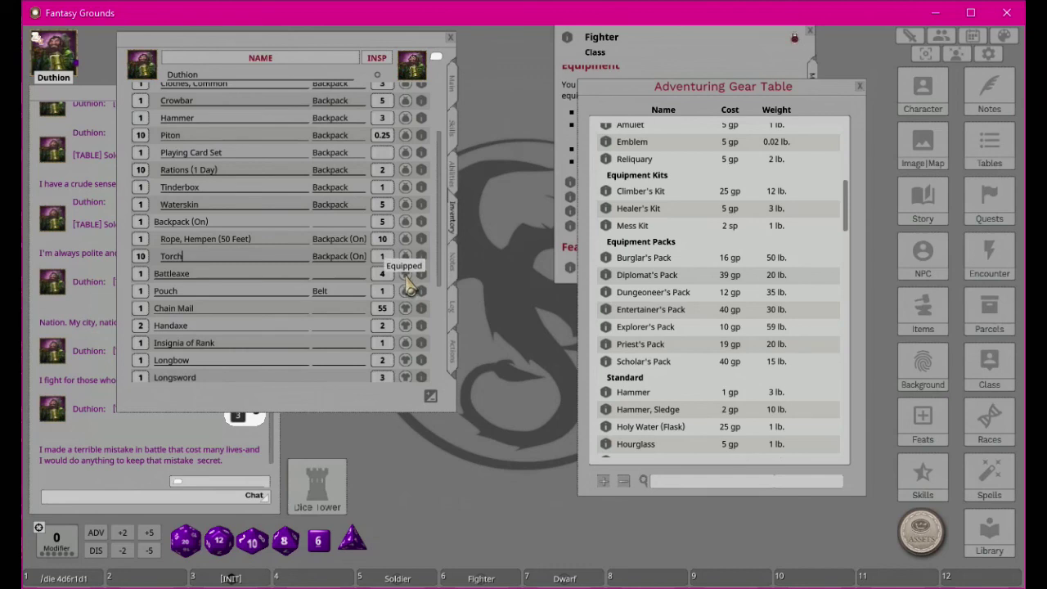
click(406, 275)
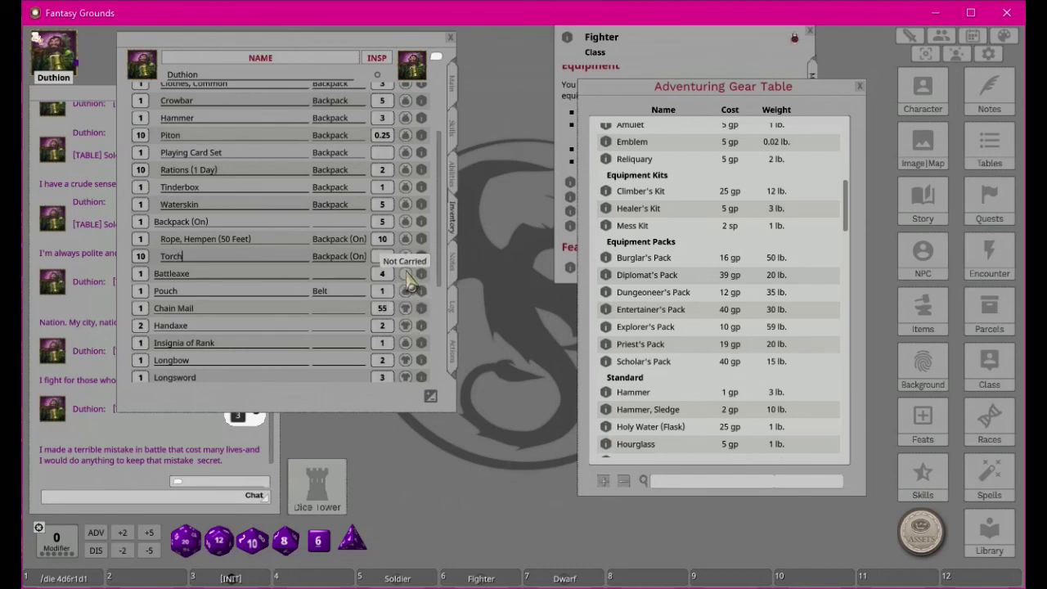
click(406, 276)
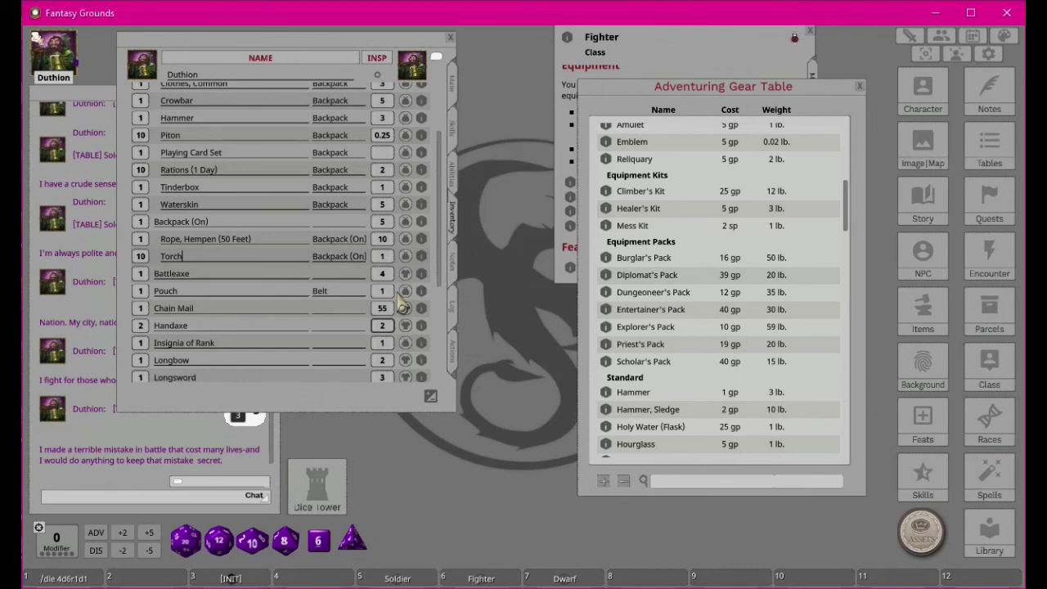
click(407, 276)
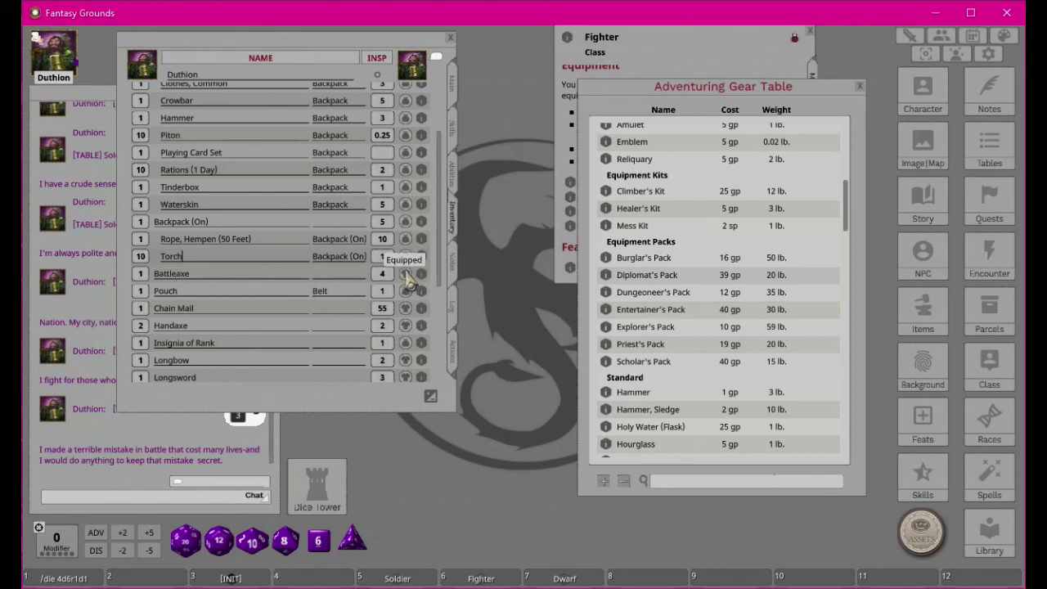
- Show the character's weapon actions in edit mode and add a new blank weapon entry
click(455, 358)
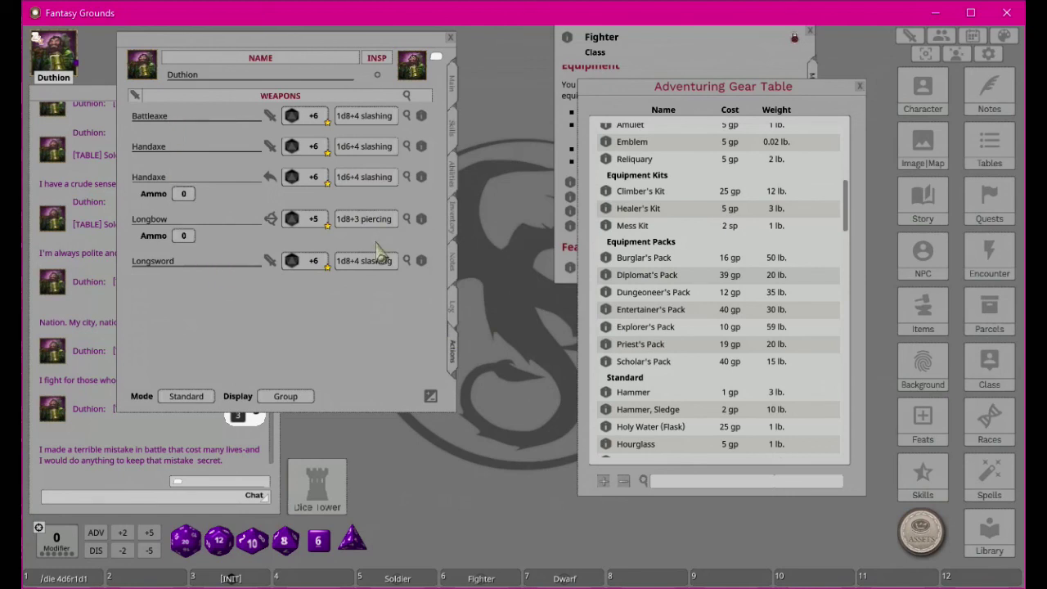
click(431, 396)
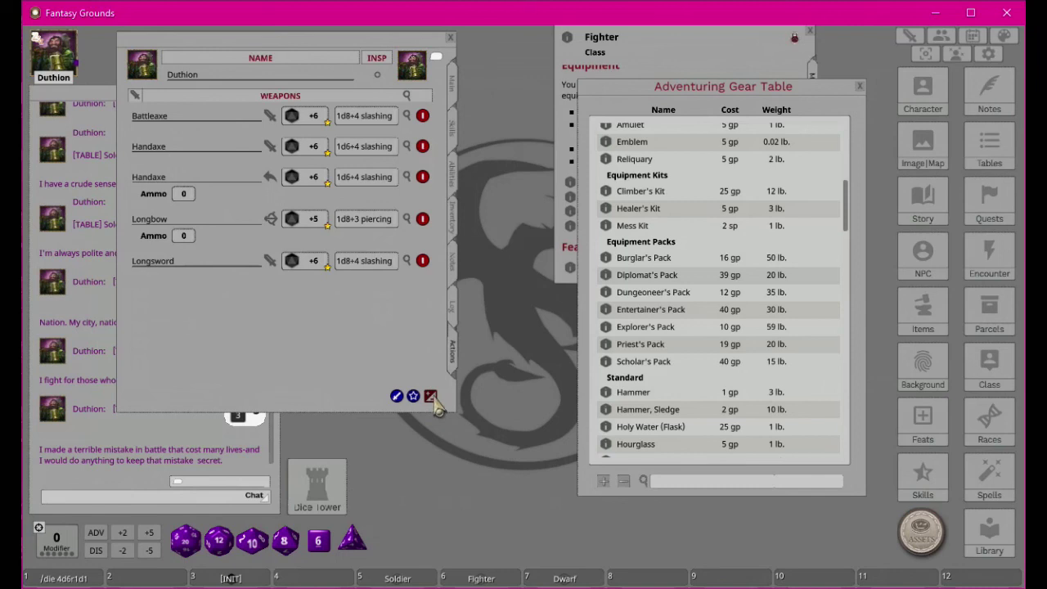
click(431, 396)
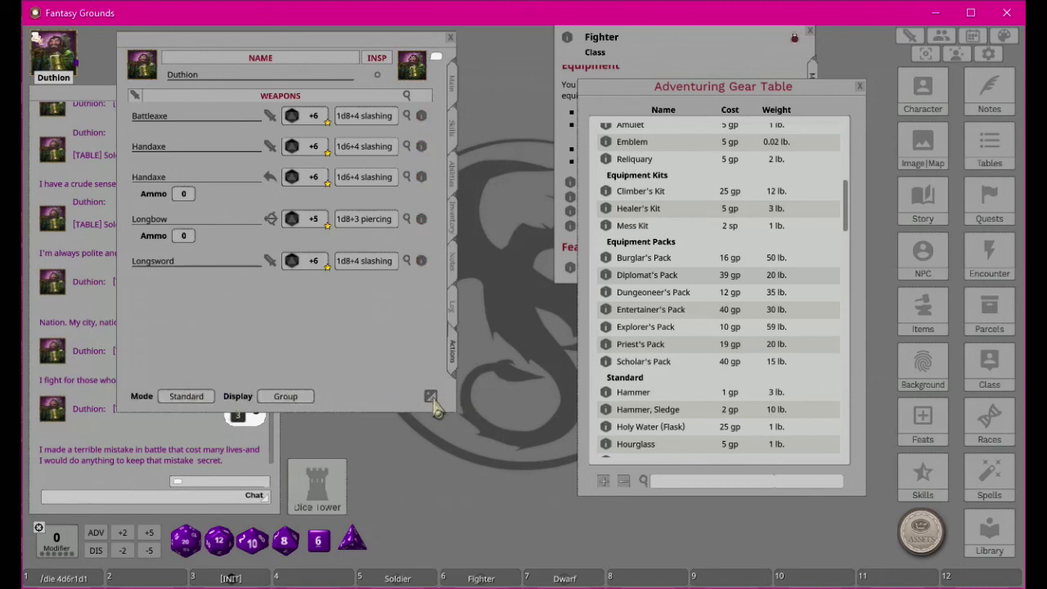
click(431, 396)
click(397, 396)
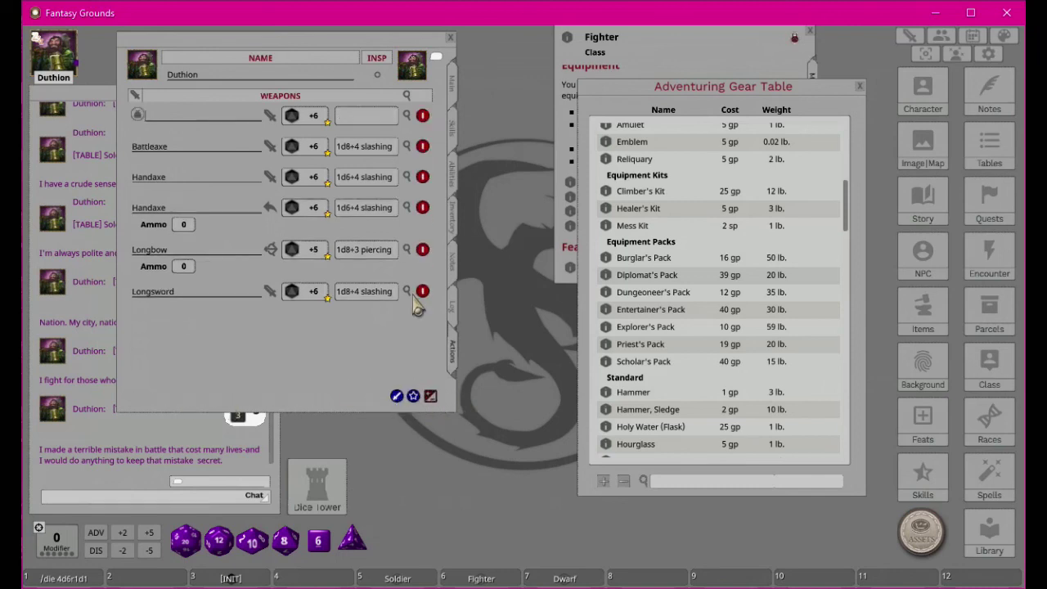
- Copy the name of the existing Battleaxe weapon action and enter it as the new weapon entry's name
click(168, 147)
key(shift+Left)
key(shift+Left)
key(shift+Left)
key(shift+Left)
key(shift+Left)
key(shift+Left)
key(shift+Left)
key(shift+Left)
key(shift+Left)
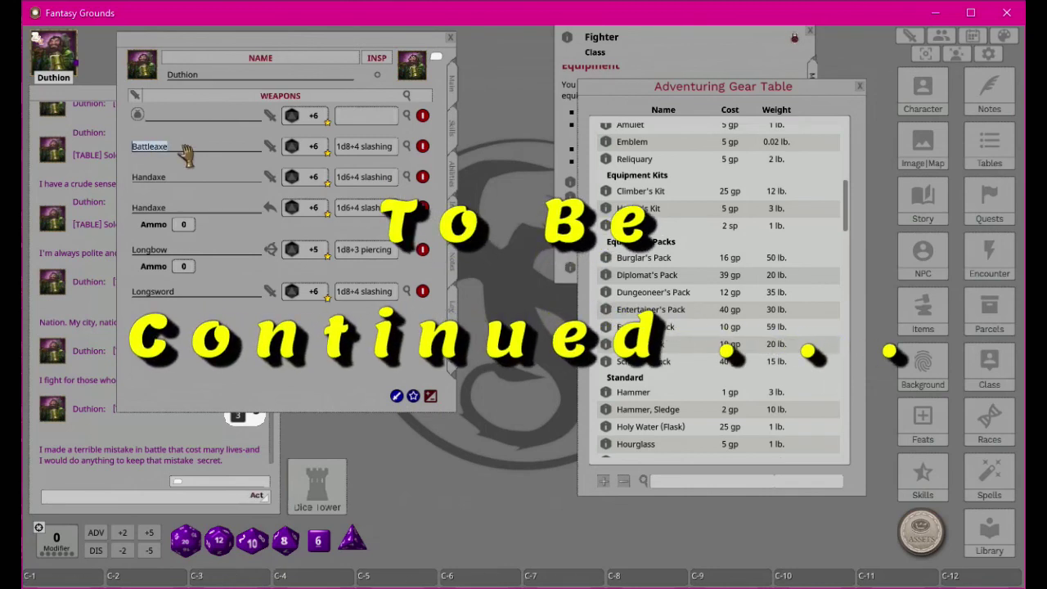
key(ctrl+c)
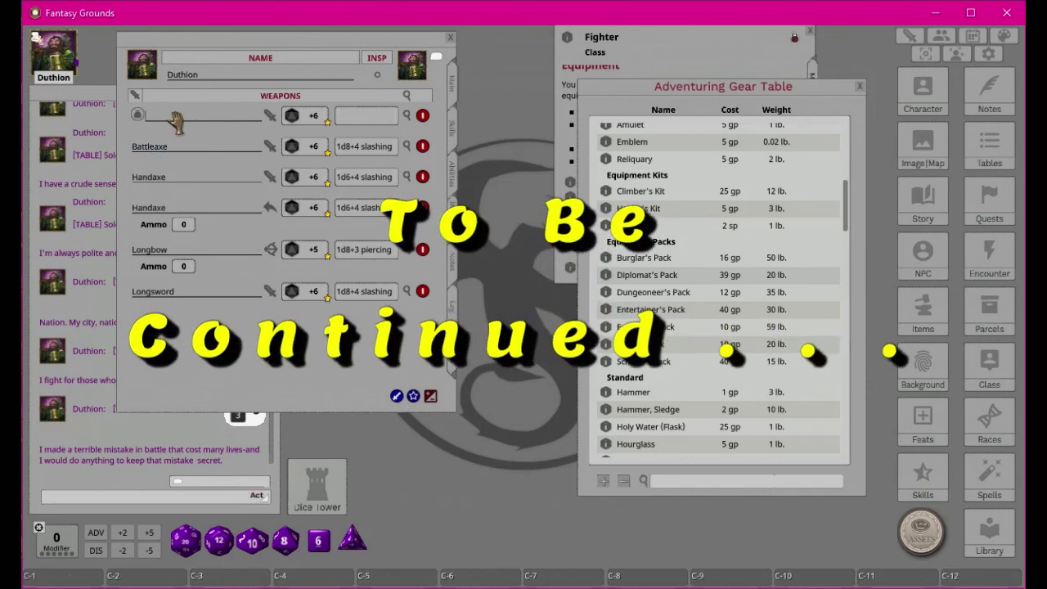
key(ctrl+v)
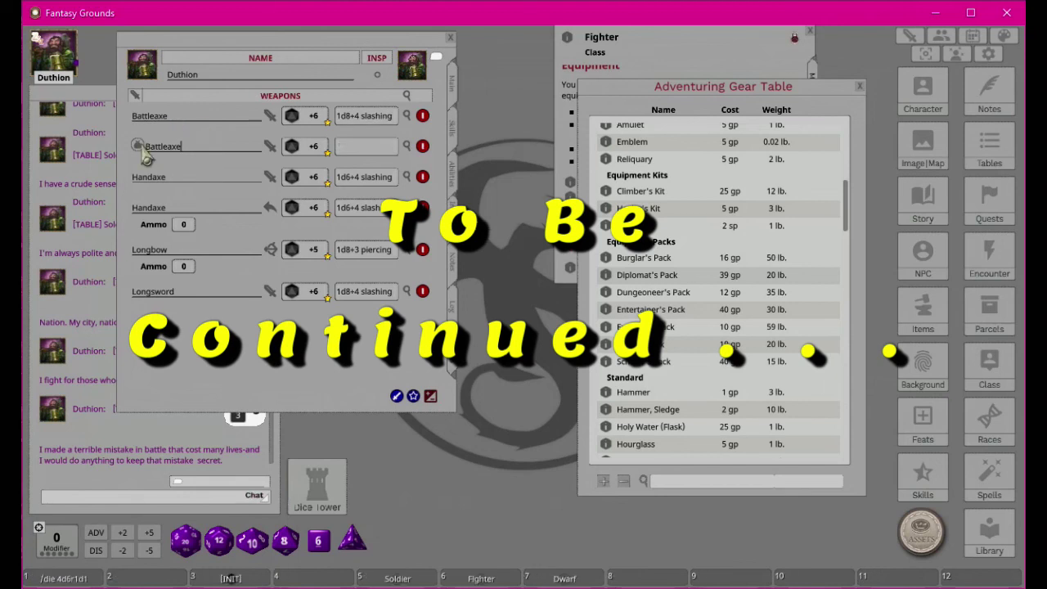